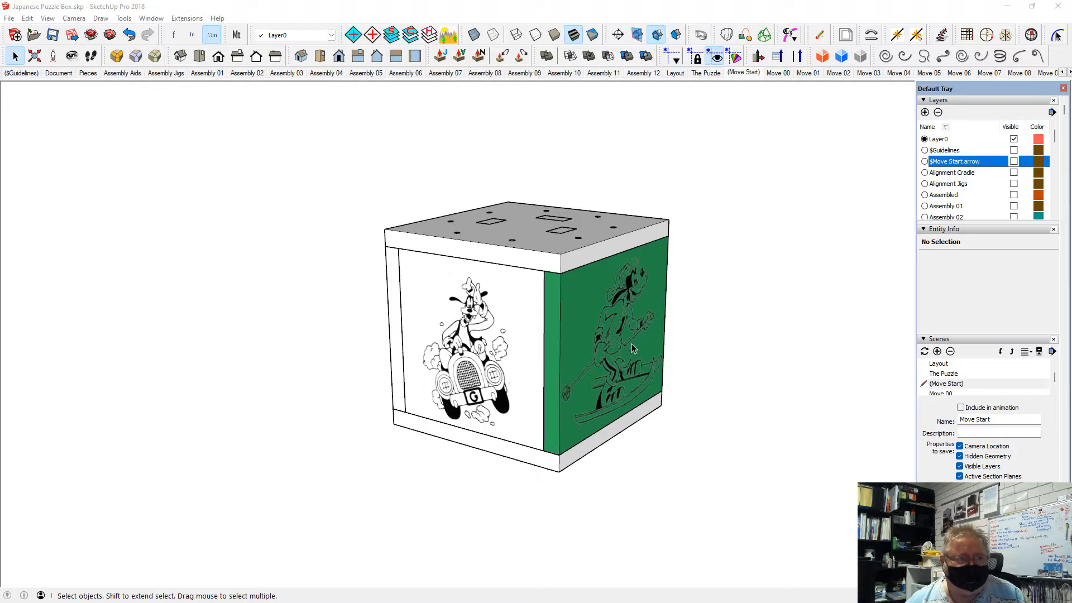
- Open the Document scene and examine the cover page of the Japanese puzzle box instructions
left_click(727, 349)
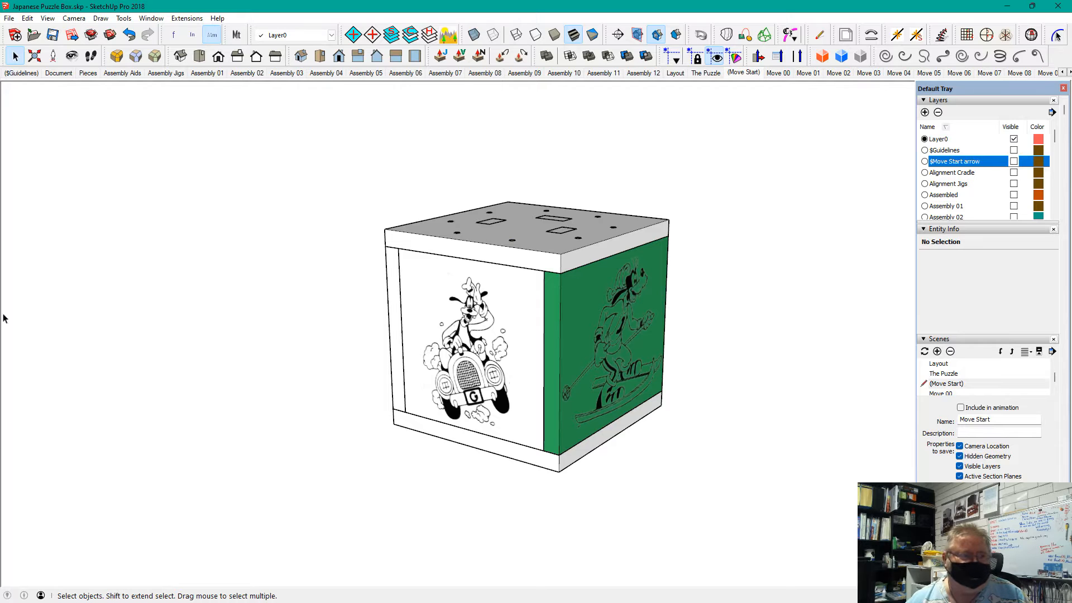
middle_click_drag(654, 305, 670, 368)
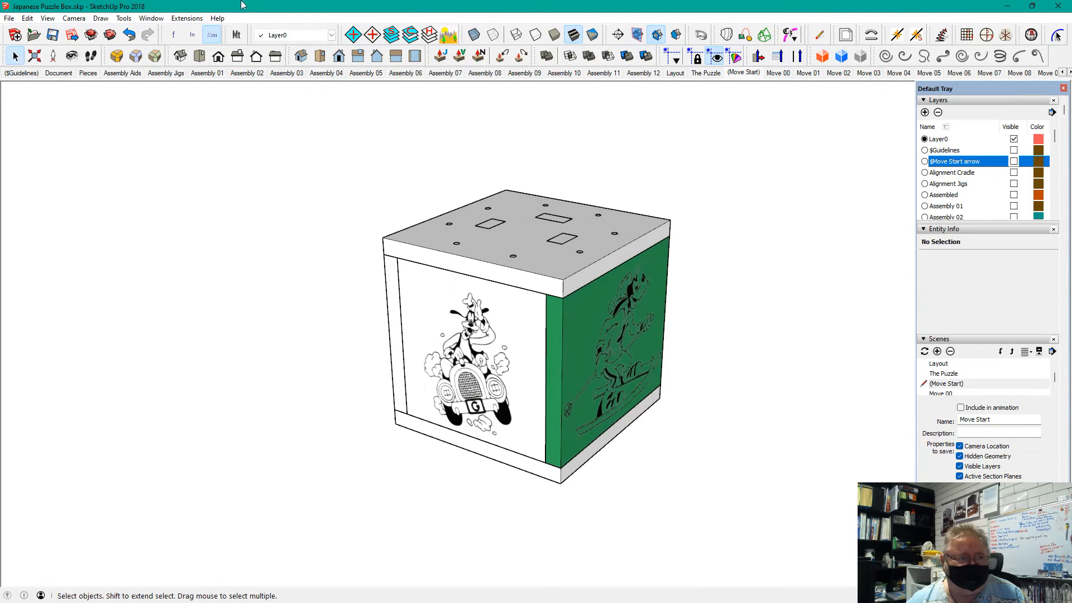
left_click(59, 74)
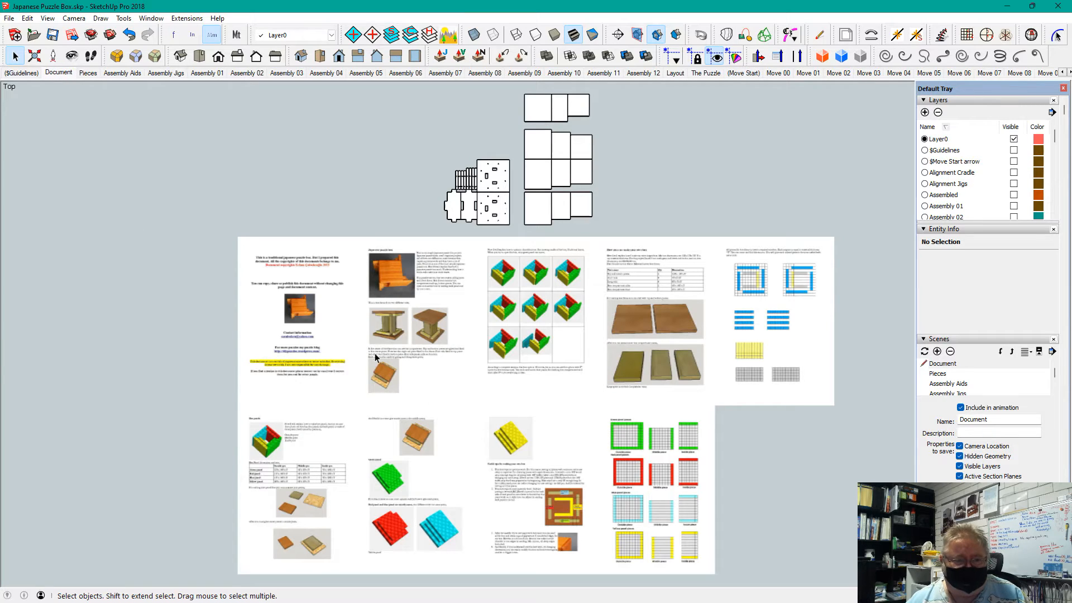
scroll(282, 334, "up", 3)
scroll(254, 337, "up", 3)
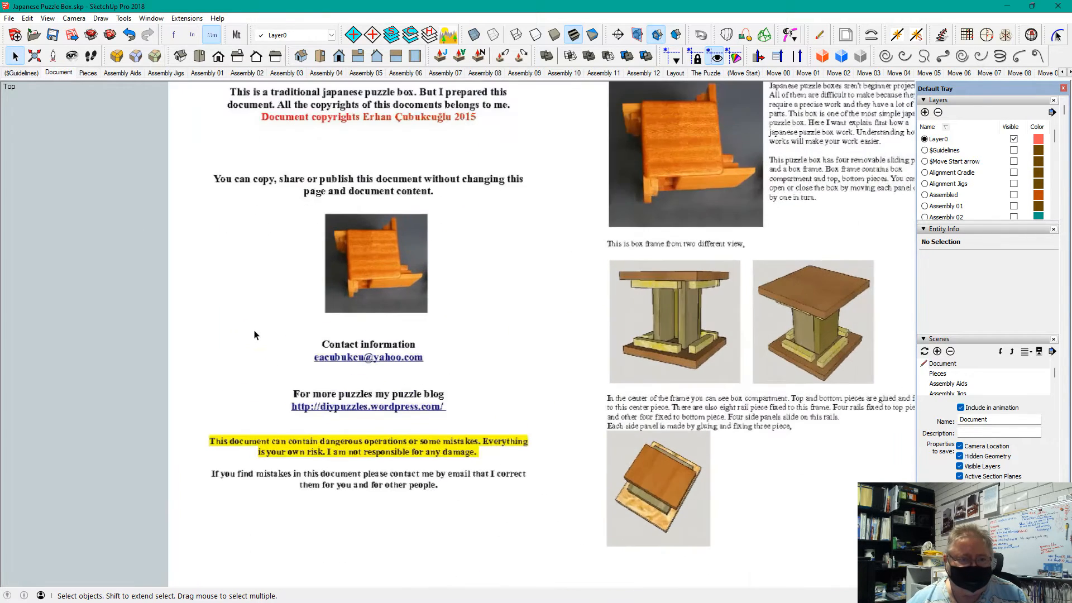
scroll(372, 232, "up", 2)
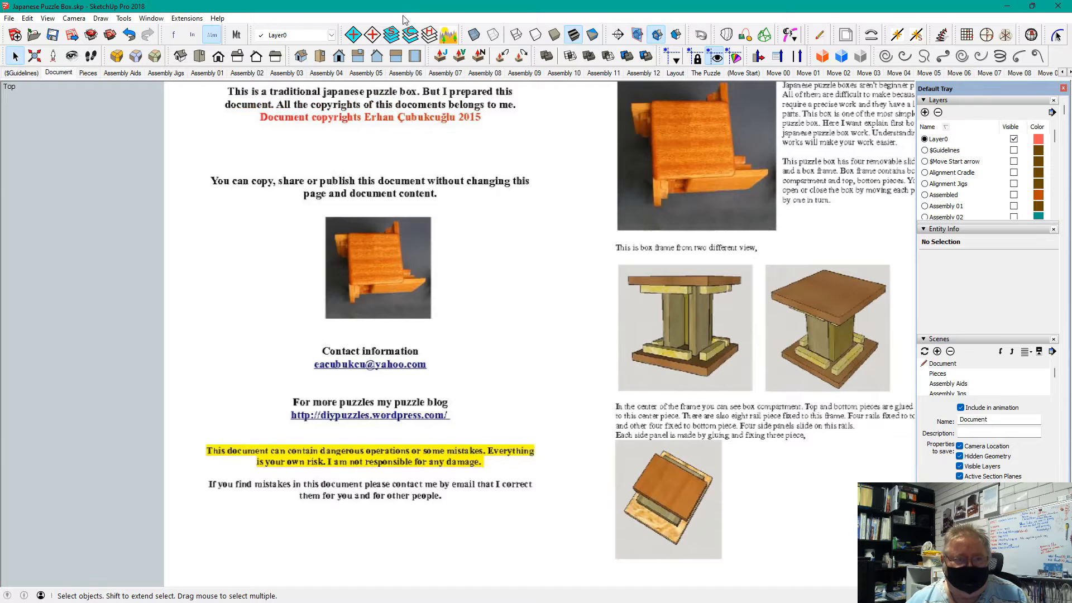
scroll(393, 111, "up", 1)
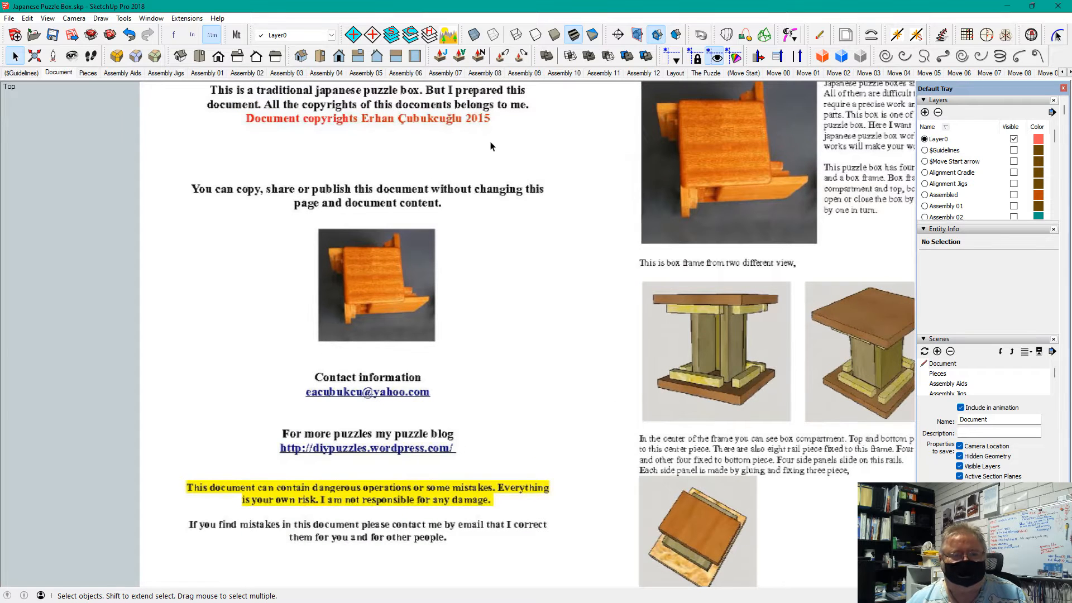
scroll(490, 147, "down", 4)
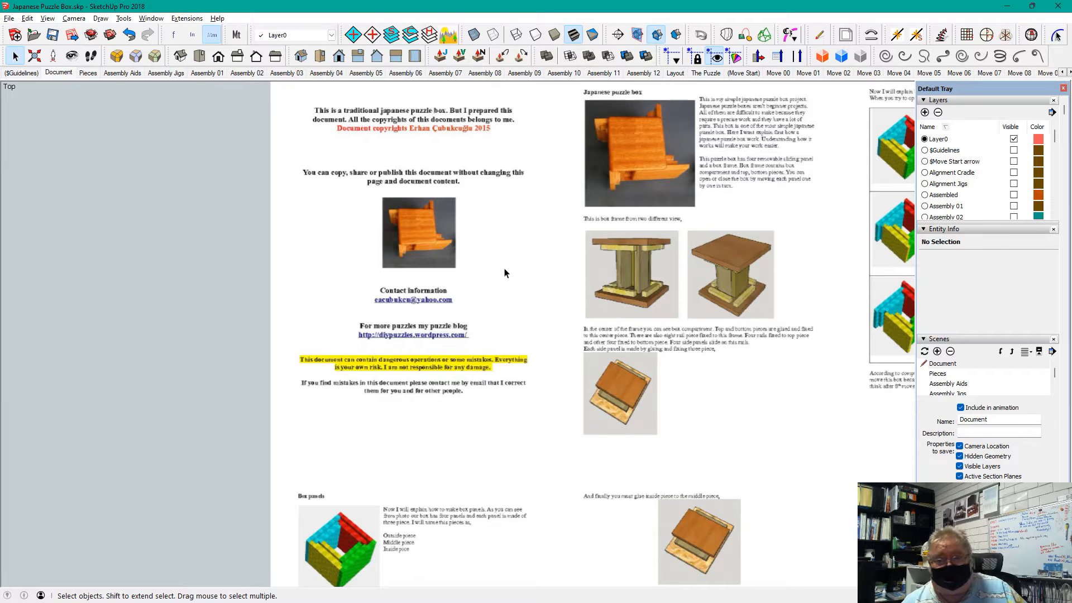
- Switch to the image viewer to look at the photo of the finished puzzle boxes and return to SketchUp
key("alt+Tab")
key("alt+Tab")
key("alt+Tab")
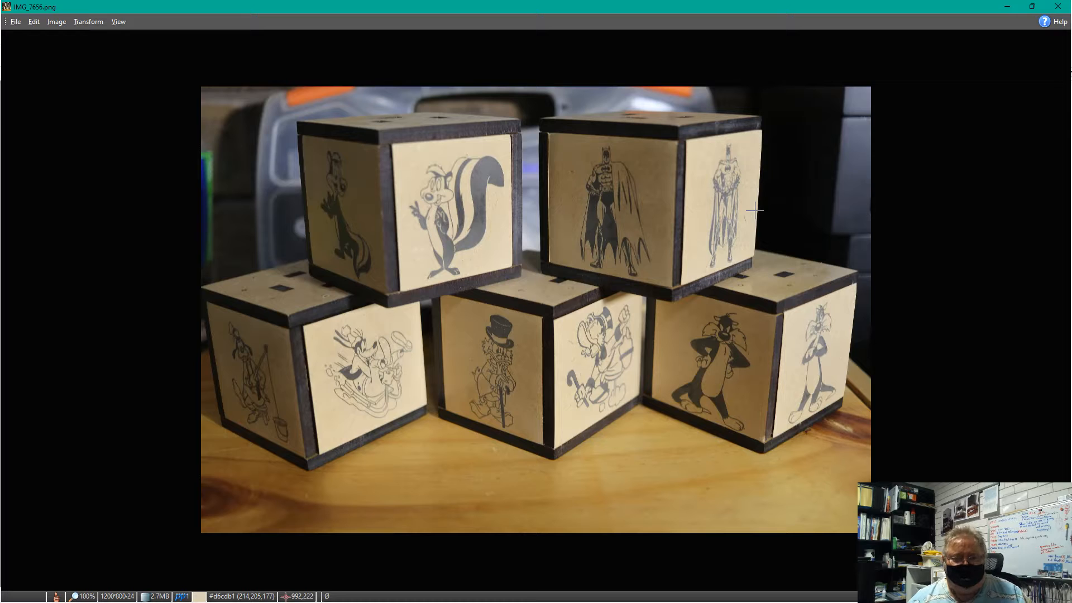
key("alt+Tab")
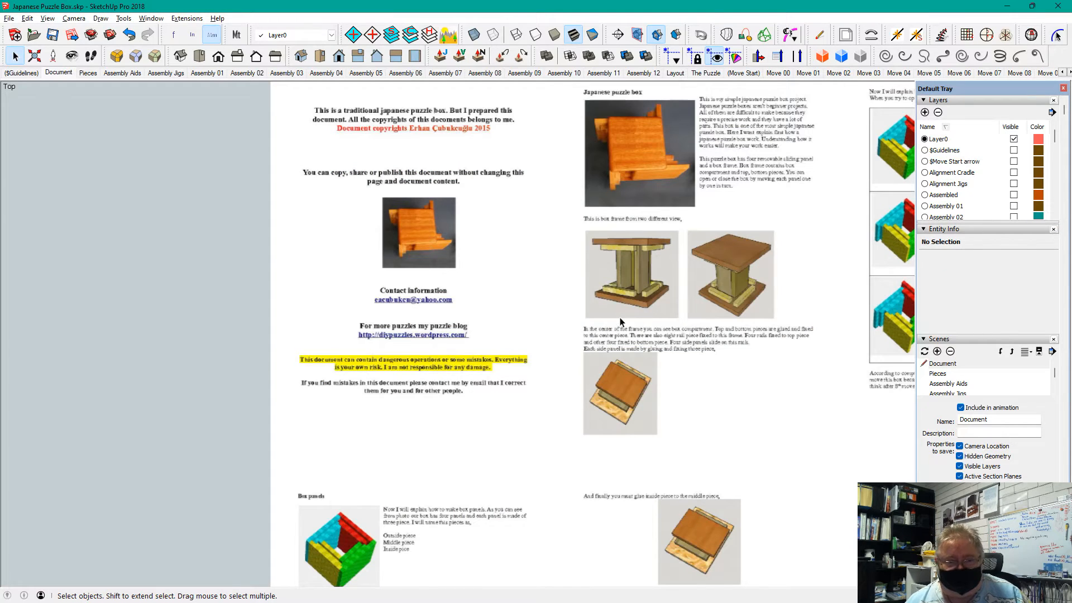
- Examine the box panel dimensions table for the outside, middle and inside pieces in the document
scroll(413, 508, "down", 1)
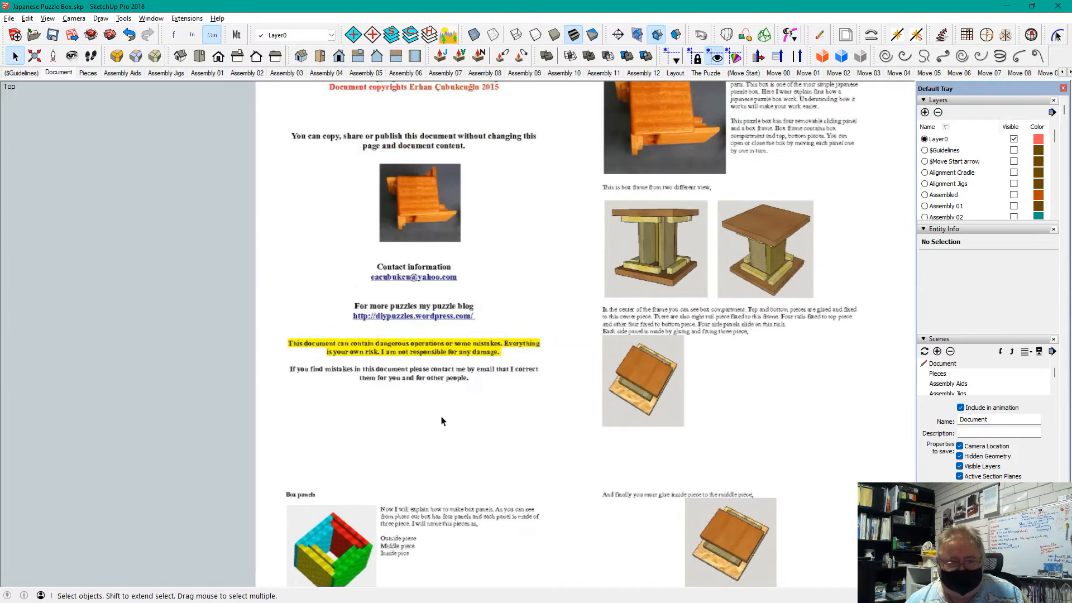
scroll(450, 391, "down", 1)
scroll(430, 516, "down", 1)
scroll(419, 565, "up", 5)
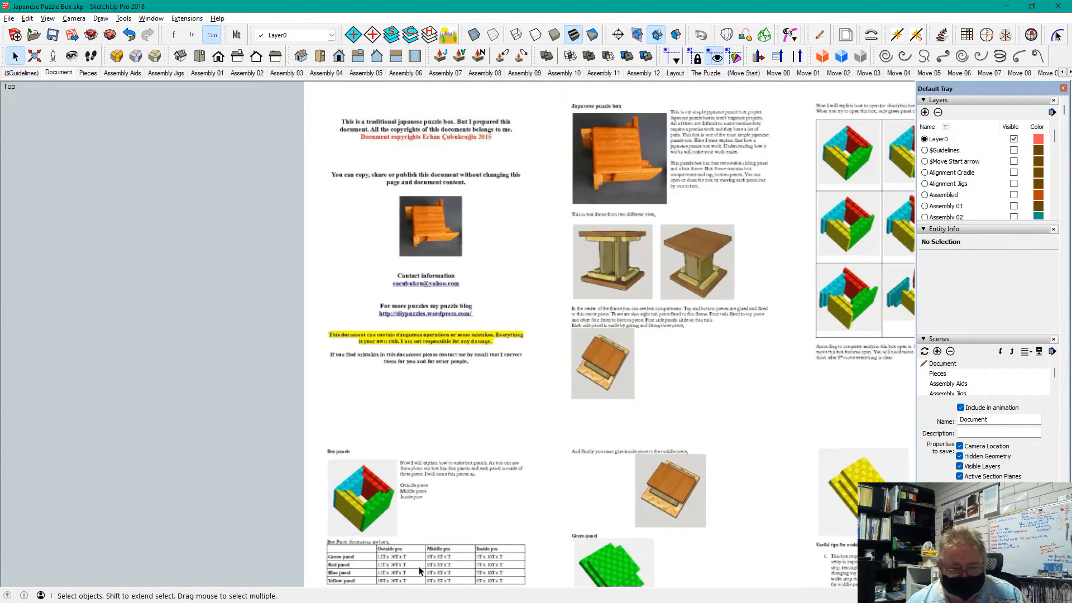
middle_click_drag(431, 535, 442, 318, "shift")
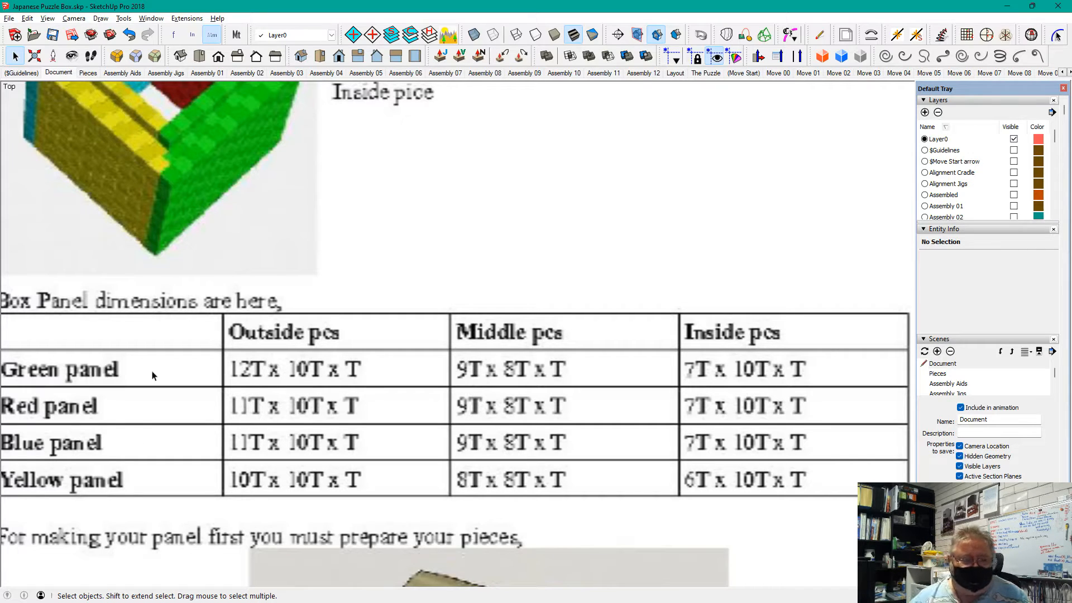
scroll(399, 340, "down", 1)
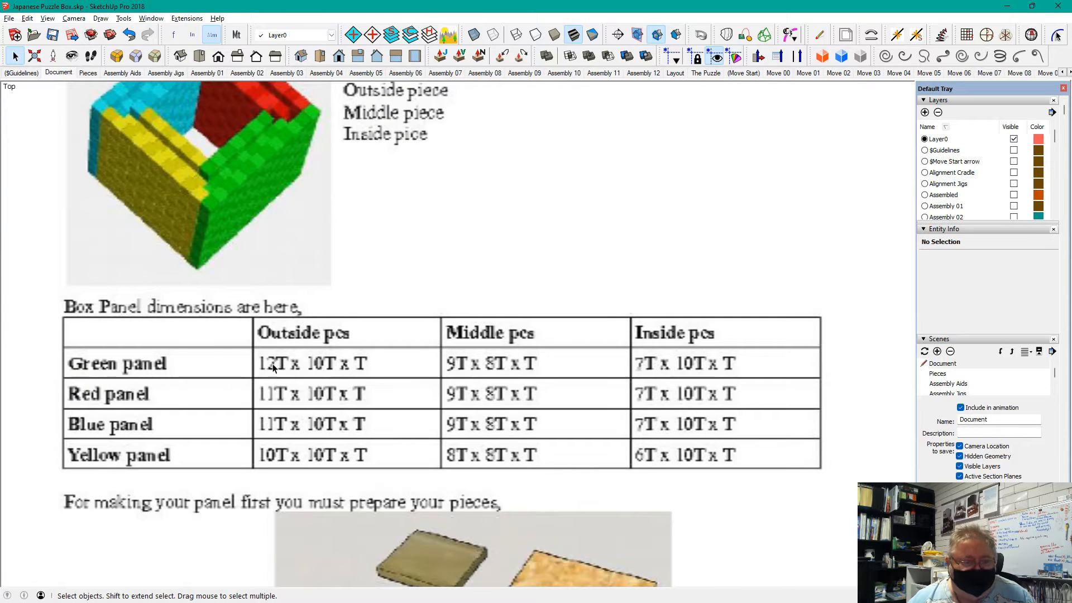
scroll(276, 369, "up", 1)
scroll(277, 368, "up", 1)
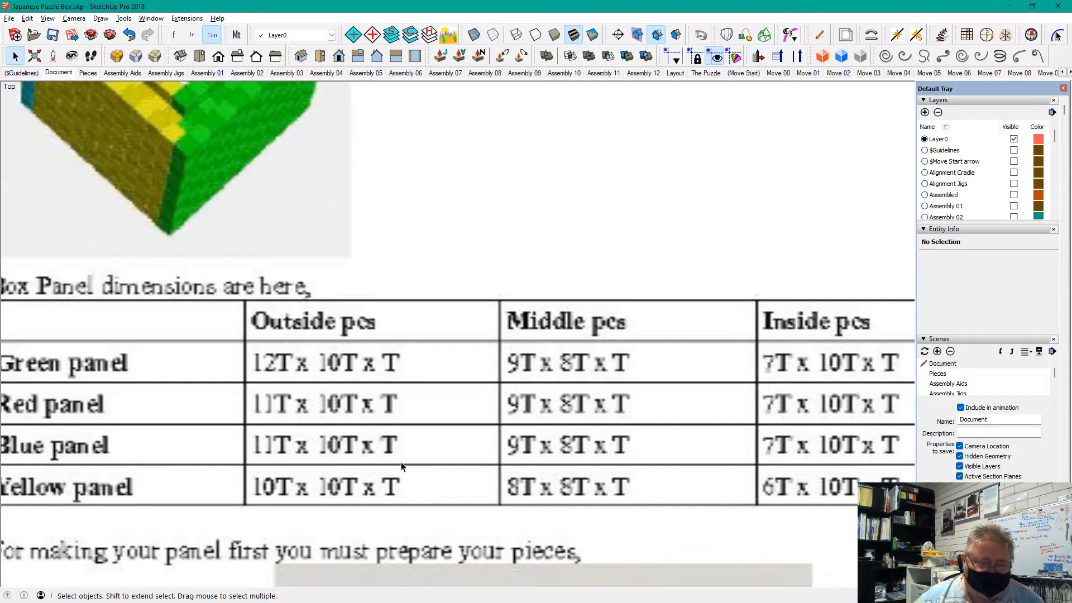
- Examine the box frame material list and the piece drawings beside it in the document
scroll(403, 467, "down", 10)
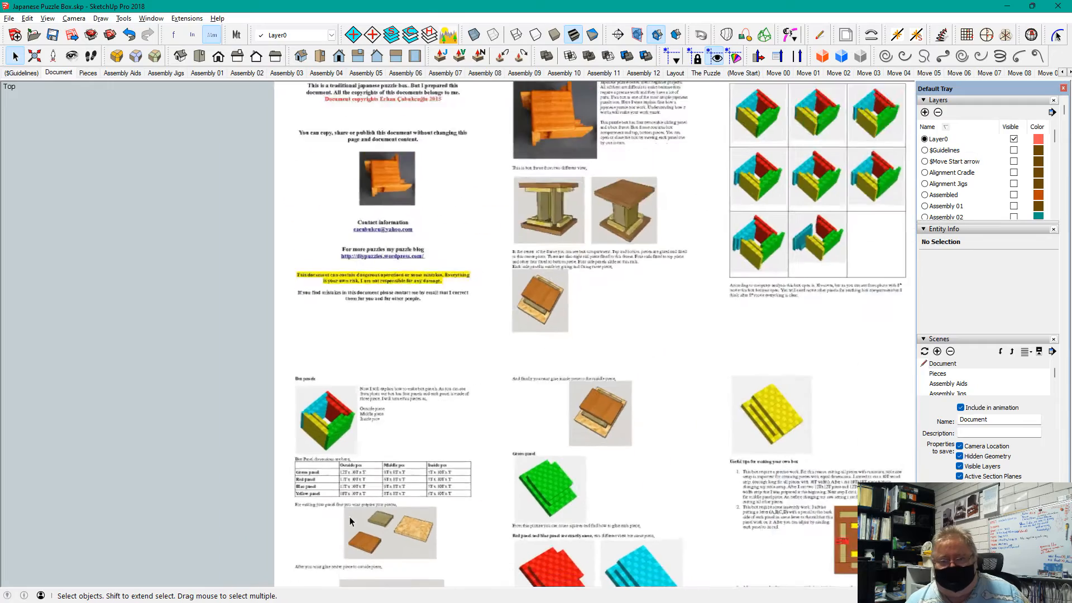
scroll(295, 545, "down", 1)
scroll(808, 283, "up", 4)
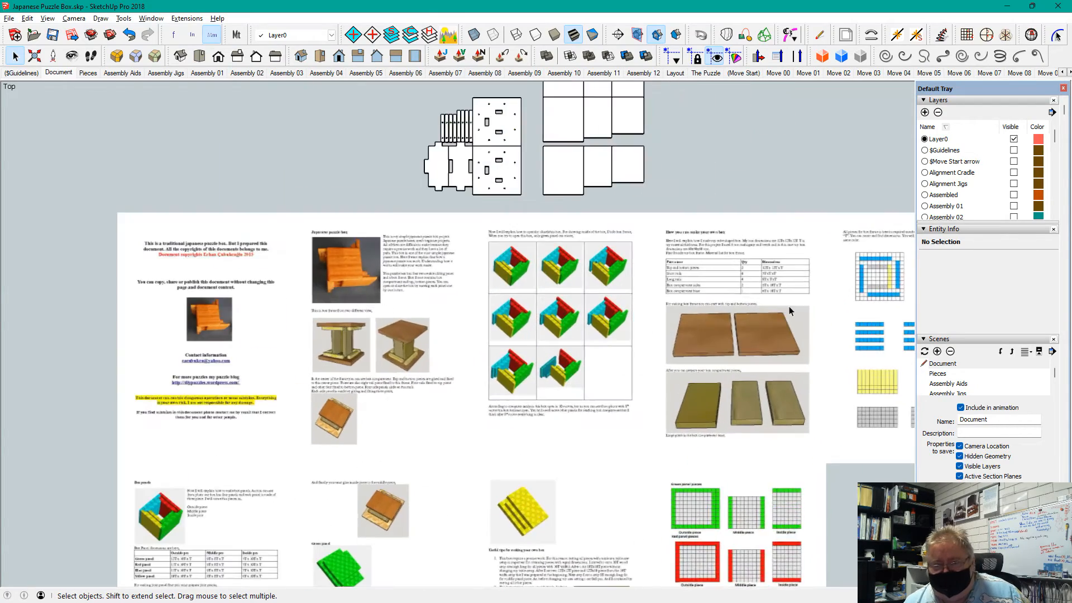
scroll(808, 282, "up", 4)
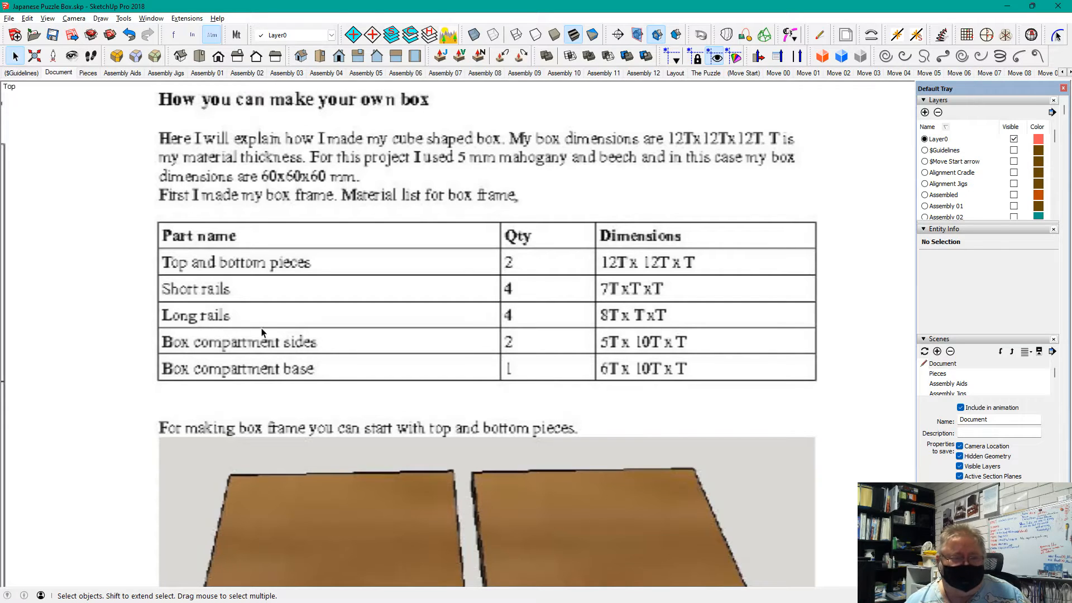
scroll(239, 337, "down", 5)
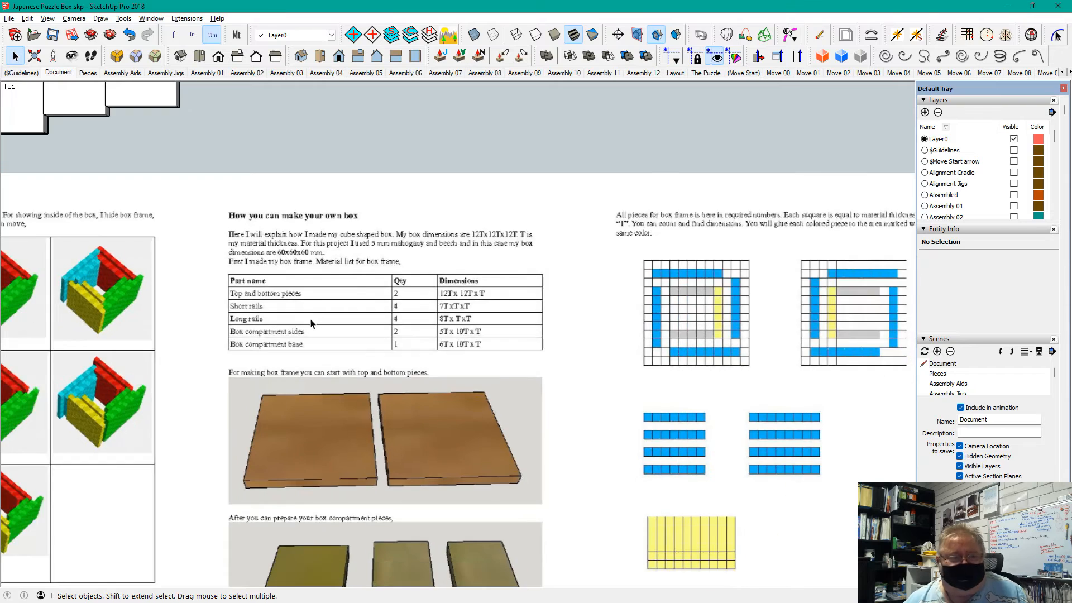
scroll(311, 323, "down", 3)
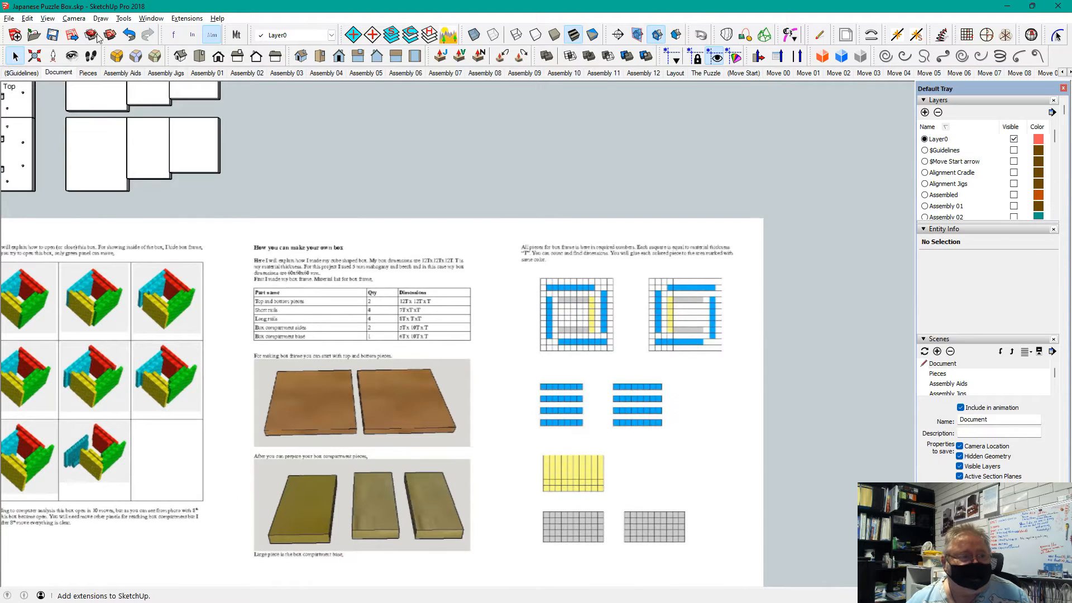
- Show the Pieces scene and close the Default Tray
left_click(90, 74)
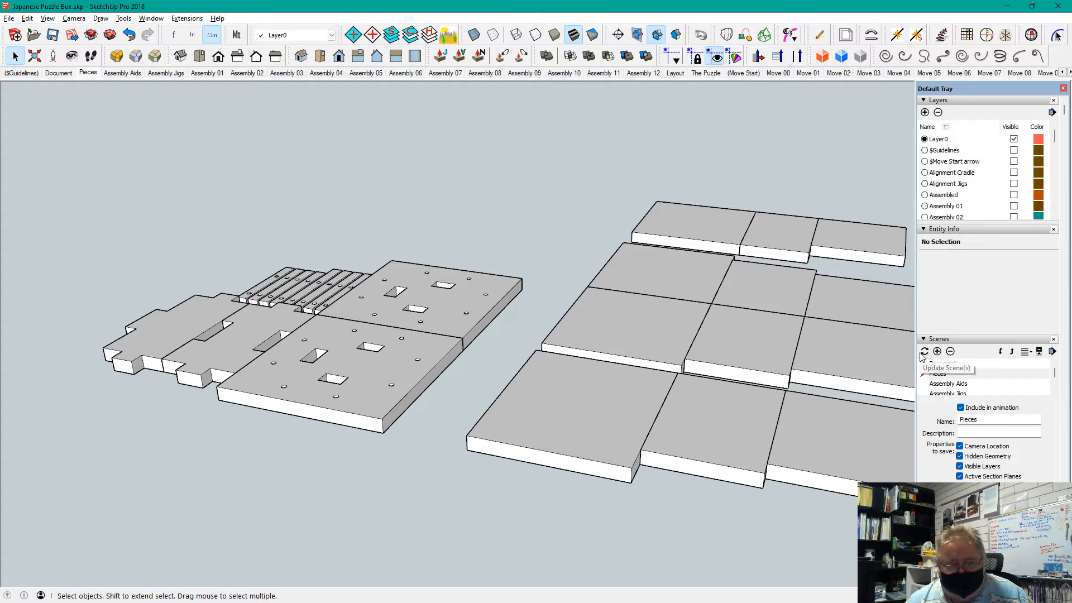
left_click(1063, 88)
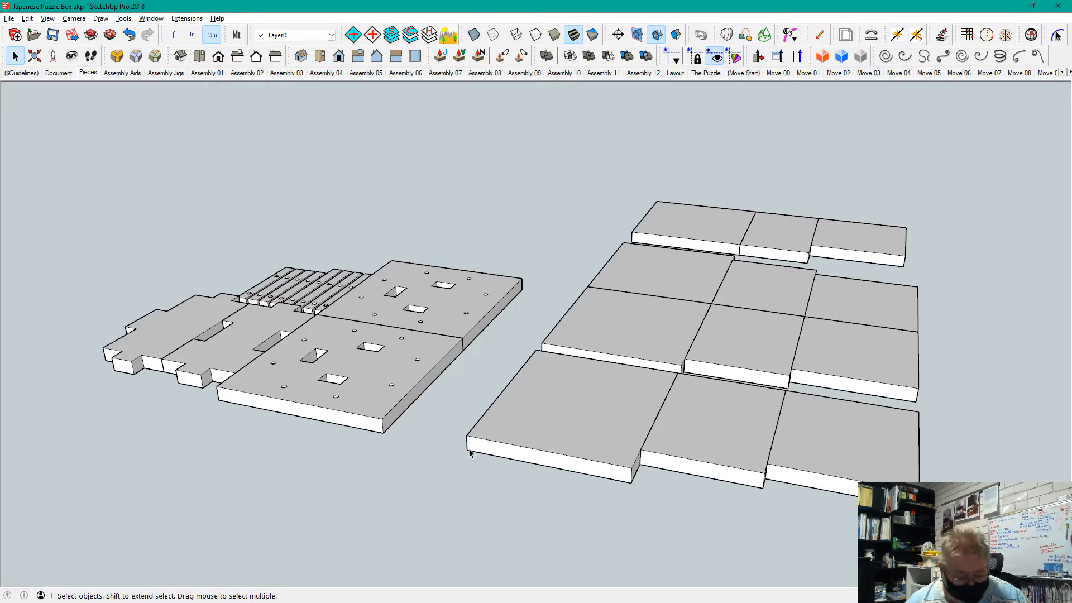
- Dimension the thickness of the large front panel piece, set its text position to Outside End and move the dimension farther out
key("d")
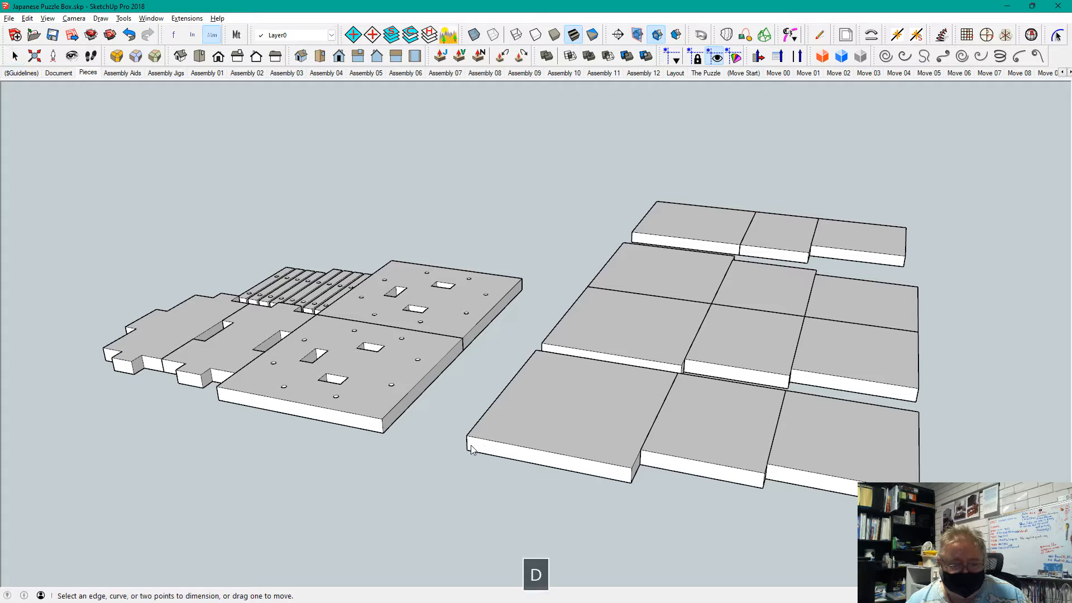
left_click(467, 450)
left_click(467, 437)
left_click(436, 437)
right_click(436, 438)
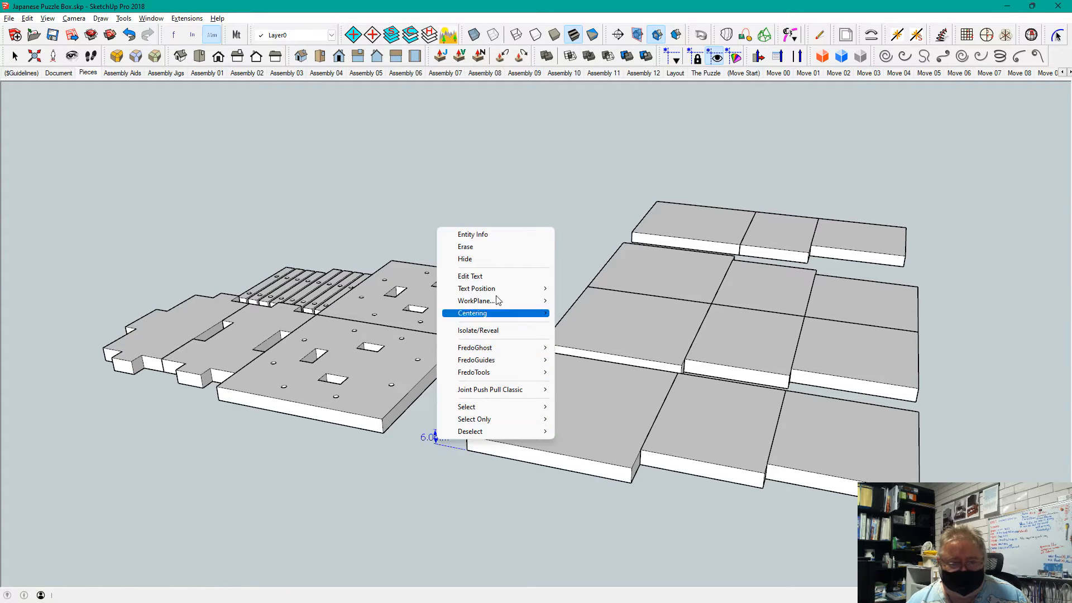
mouse_move(487, 292)
left_click(591, 313)
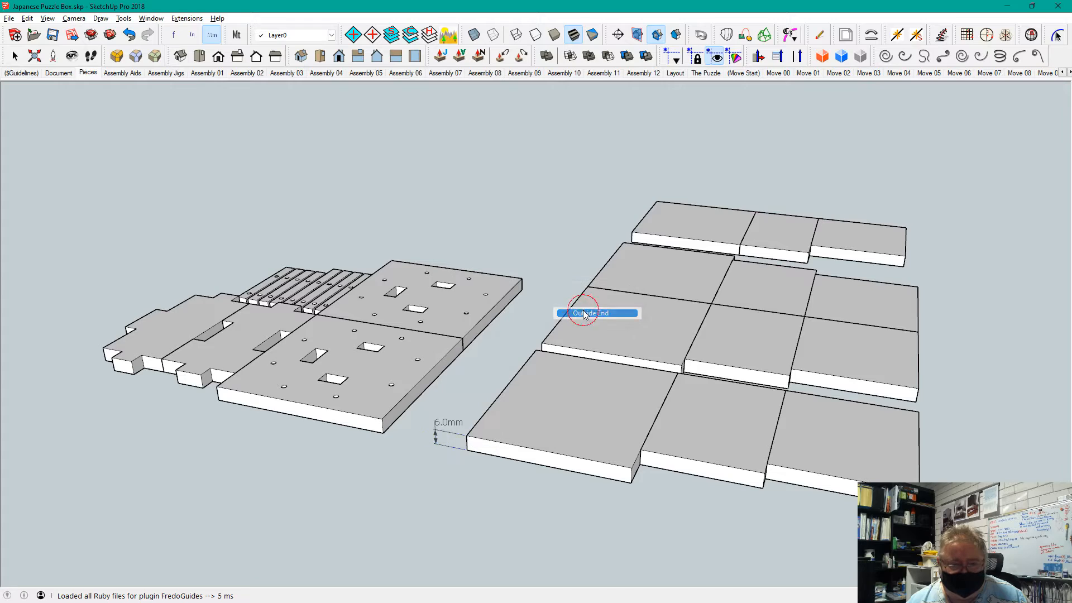
key("m")
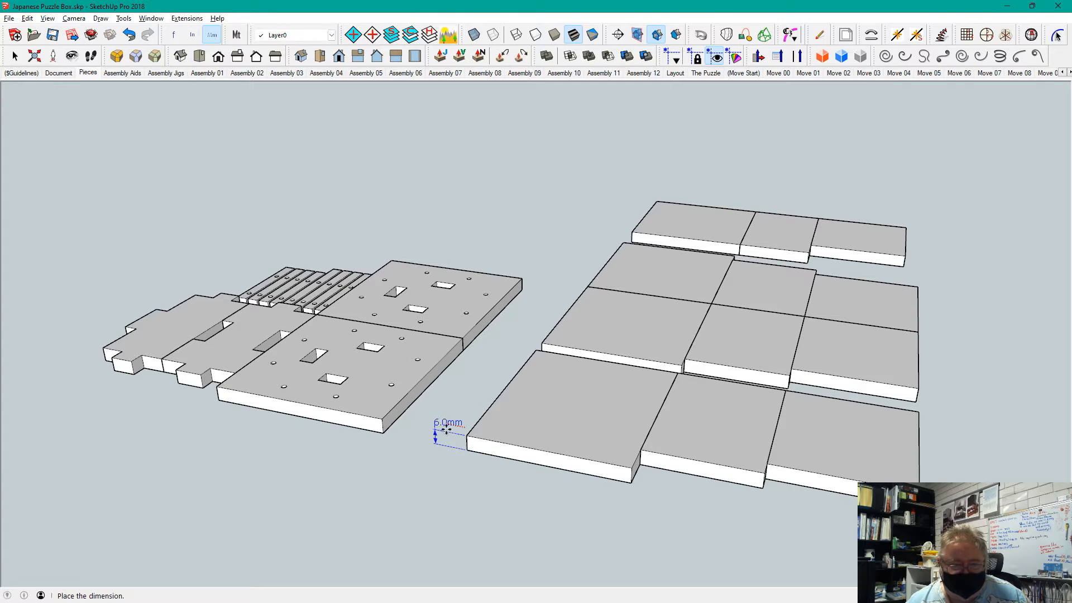
left_click(430, 485)
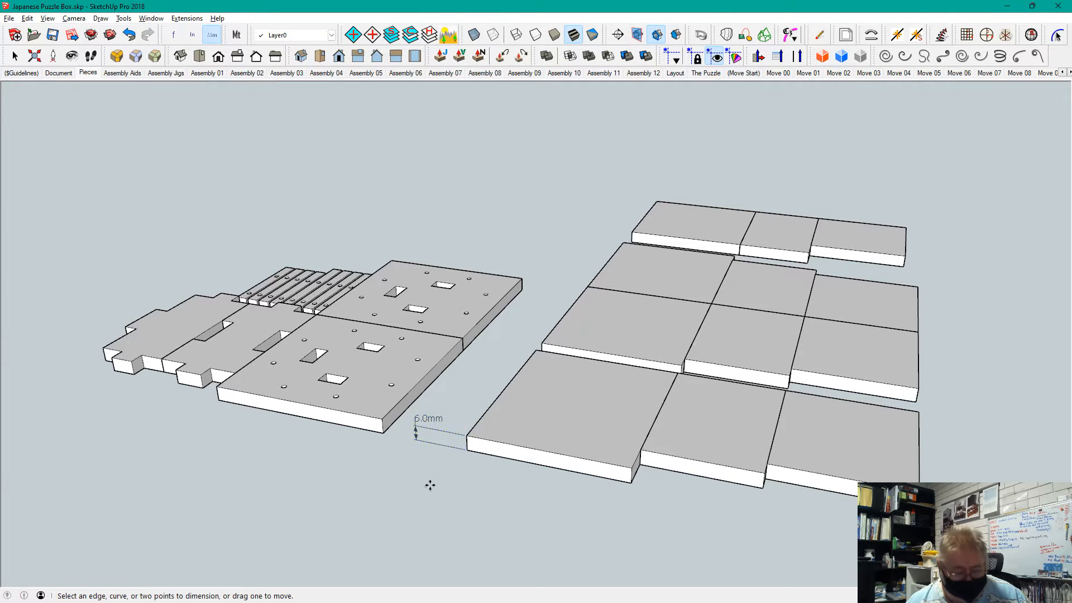
- Delete the thickness dimension beside the large front panel piece
key("Delete")
key("space")
left_click(416, 433)
key("Delete")
- Examine the laid-out puzzle pieces from above and the jigs in the Assembly Aids scene
middle_click_drag(491, 426, 601, 463)
scroll(617, 414, "down", 4)
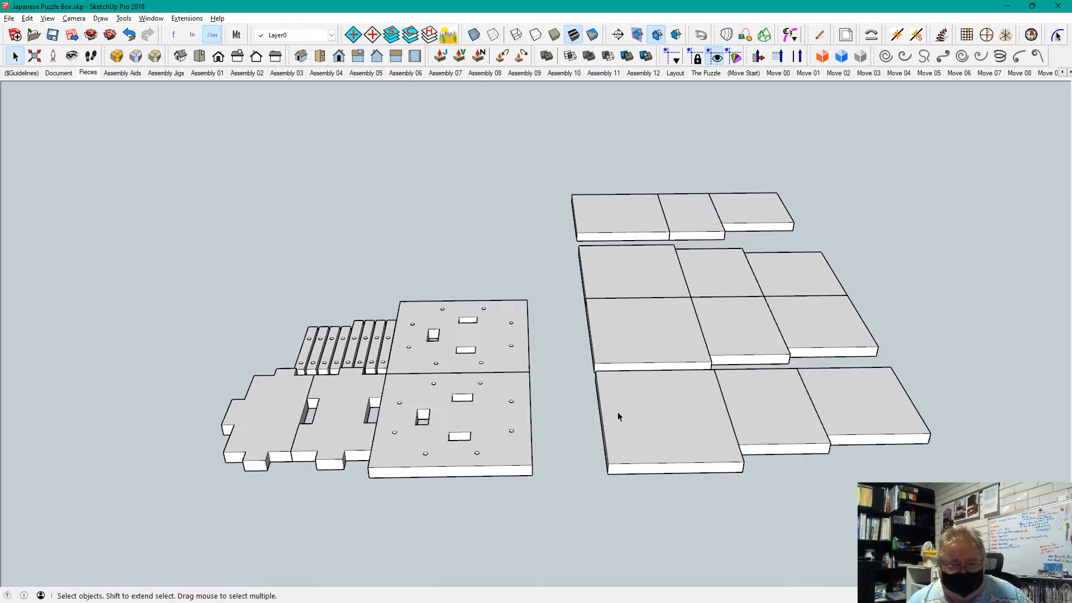
middle_click_drag(618, 413, 608, 495)
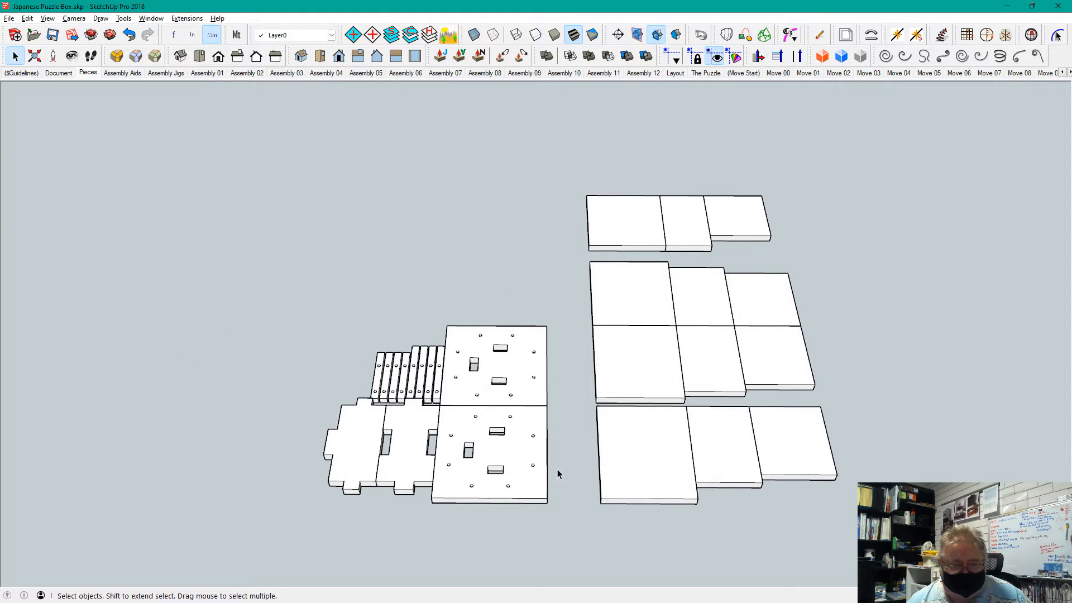
scroll(556, 460, "up", 2)
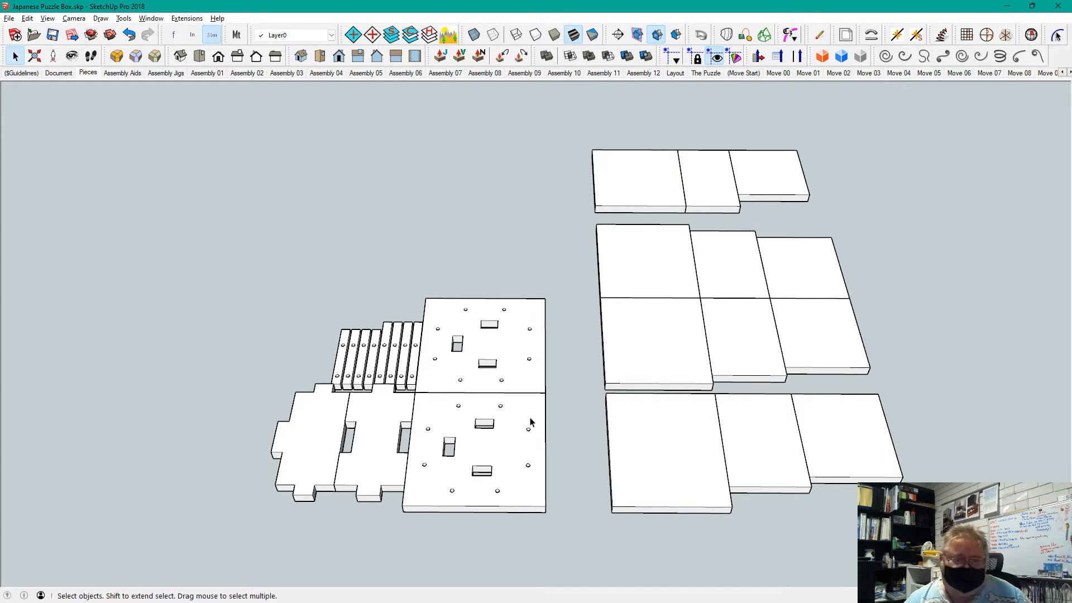
middle_click_drag(530, 423, 517, 489)
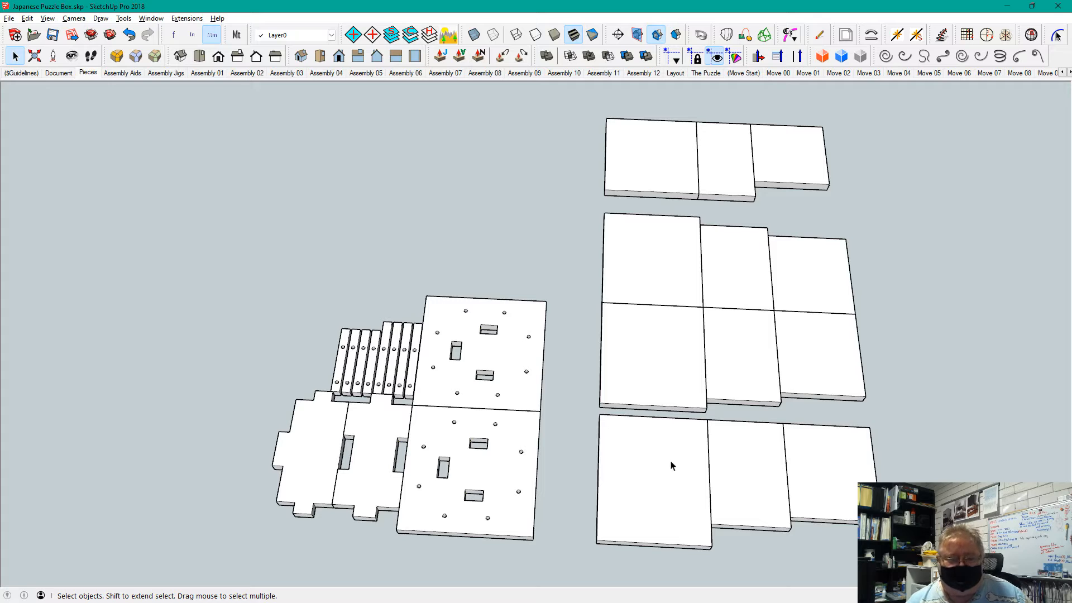
middle_click_drag(660, 447, 670, 472)
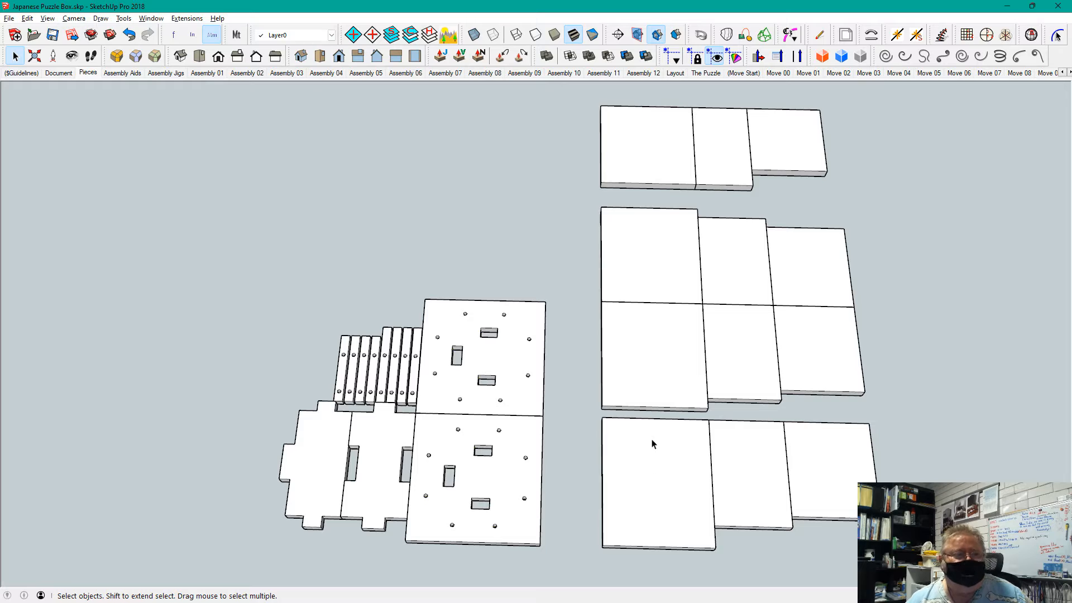
left_click(124, 75)
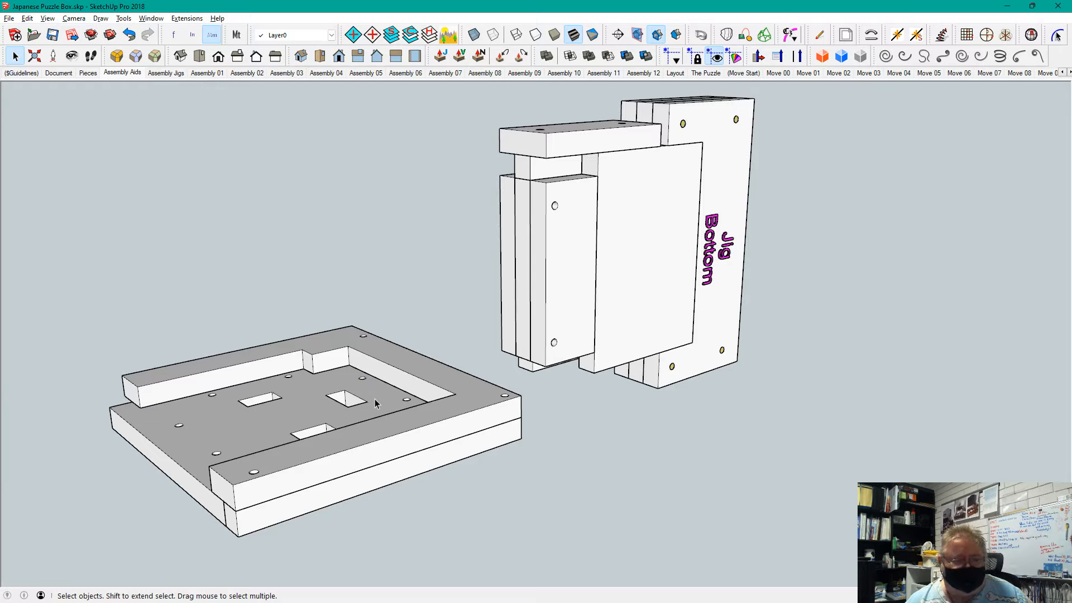
middle_click_drag(314, 420, 342, 536)
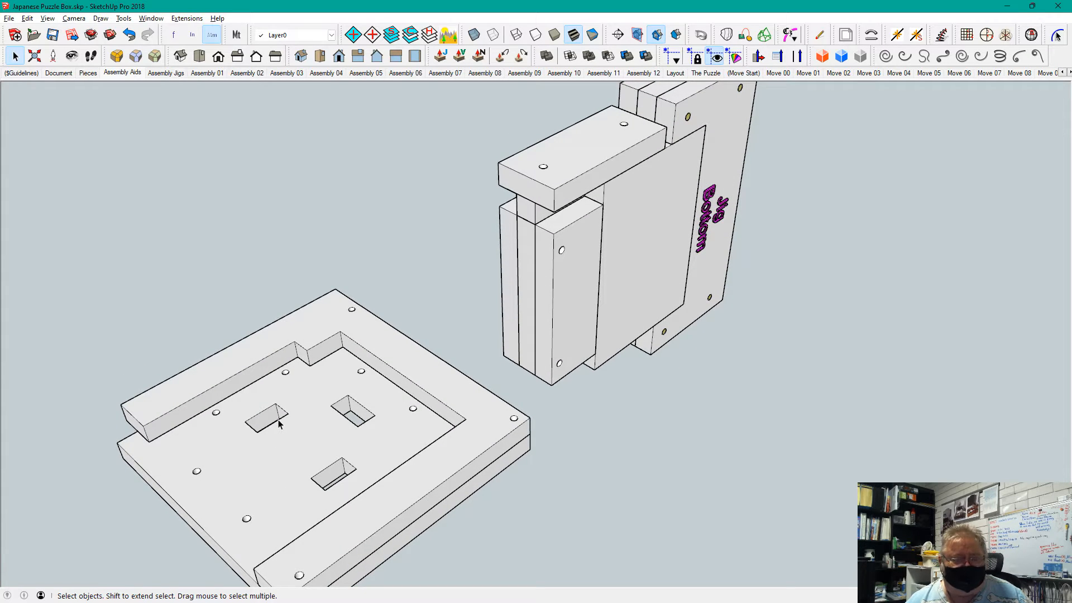
- Copy the outermost rail from the grouped frame parts in the Pieces scene
left_click(89, 75)
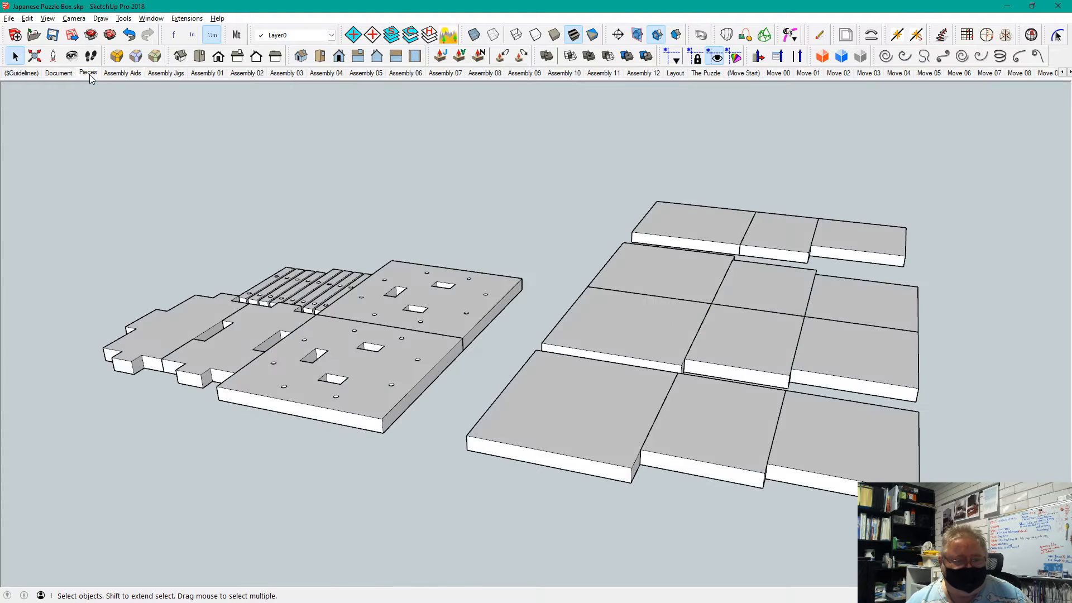
double_click(270, 287)
double_click(270, 287)
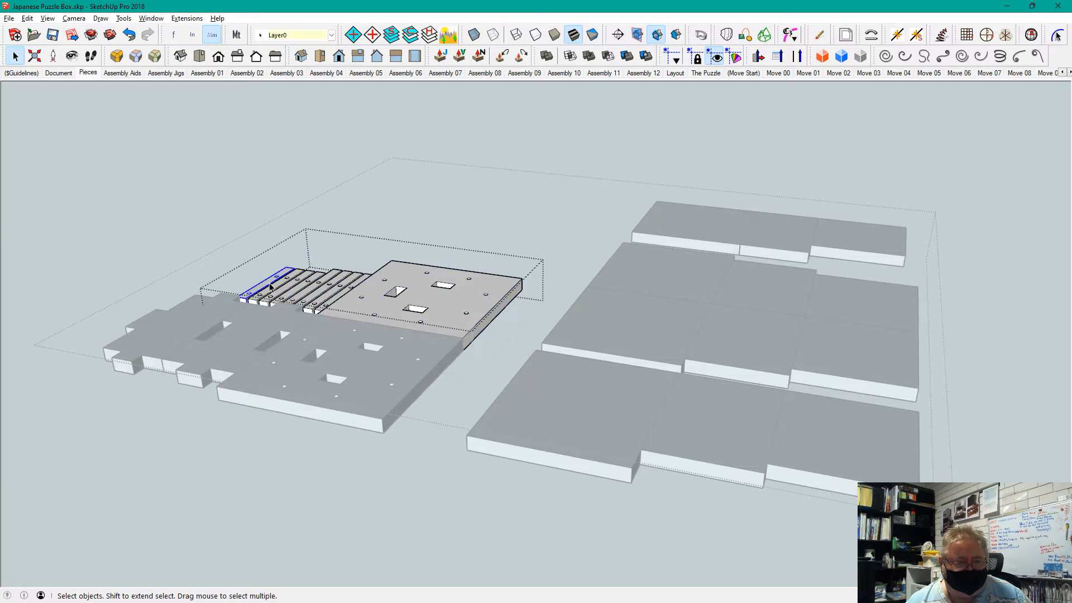
double_click(269, 283)
left_click(321, 242)
left_click(287, 269)
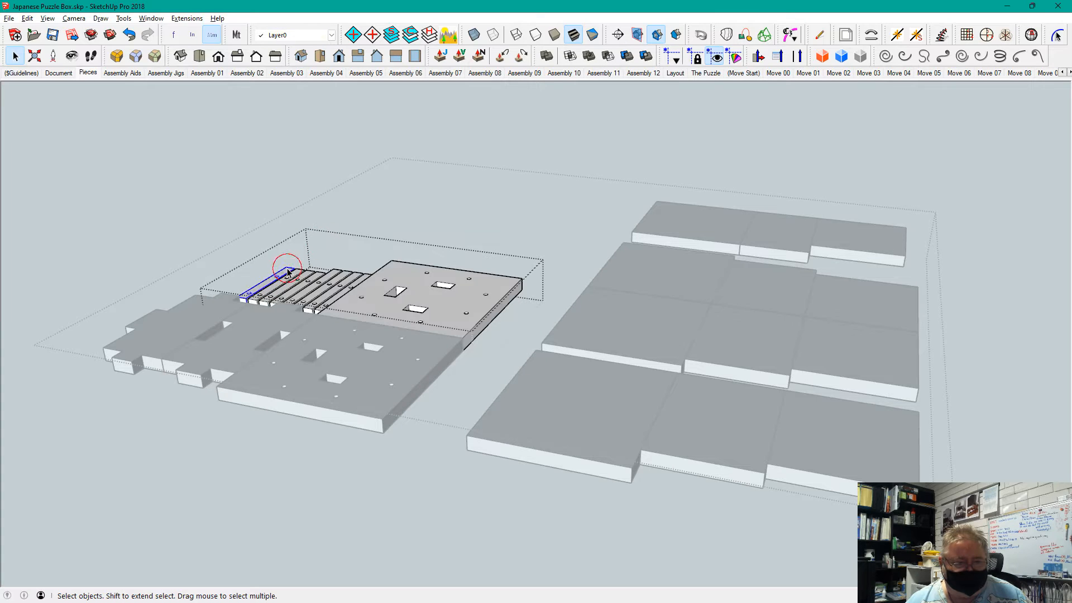
key("ctrl+c")
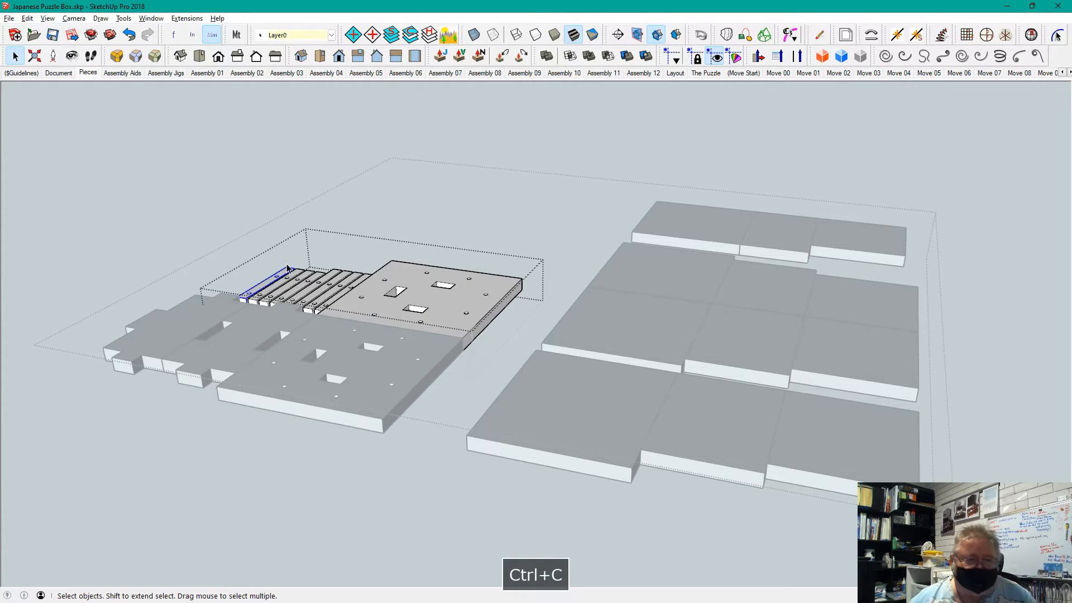
- Paste the copied rail onto the flat jig in the Assembly Aids scene
left_click(122, 73)
left_click(633, 539)
left_click(648, 566)
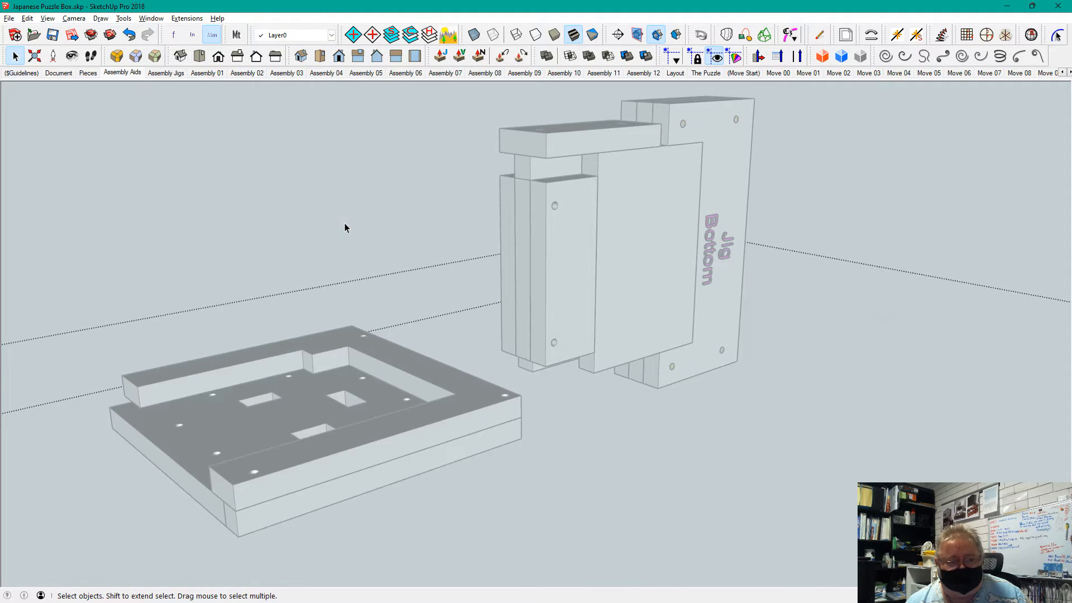
key("ctrl+v")
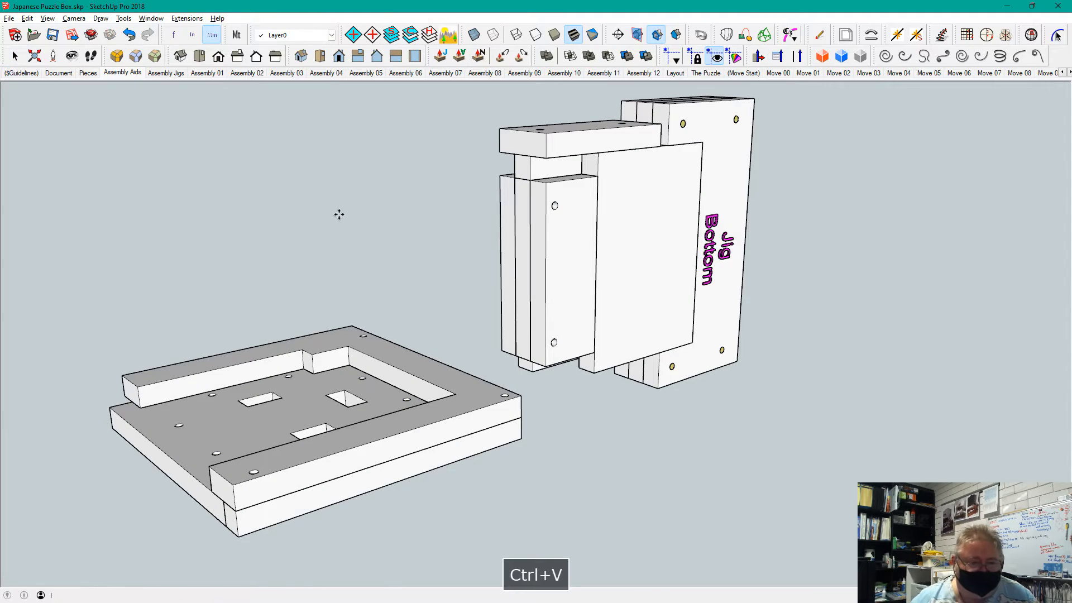
left_click(432, 414)
- Move the rail into the inside corner of the flat jig's recess, flush against the panel and frame edges
middle_click_drag(432, 415, 619, 420)
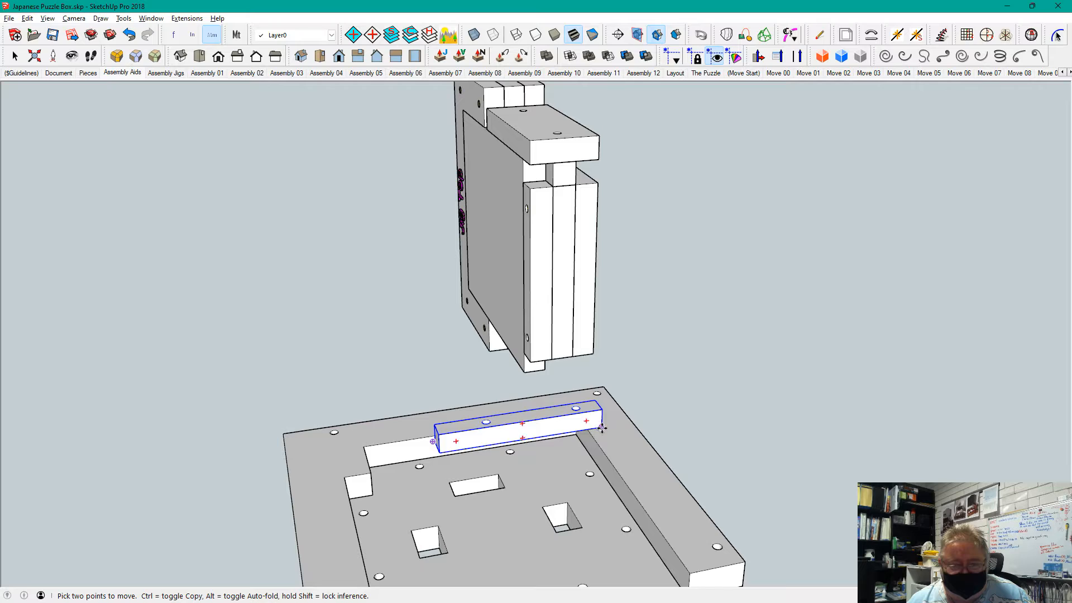
left_click(602, 428)
left_click(587, 448)
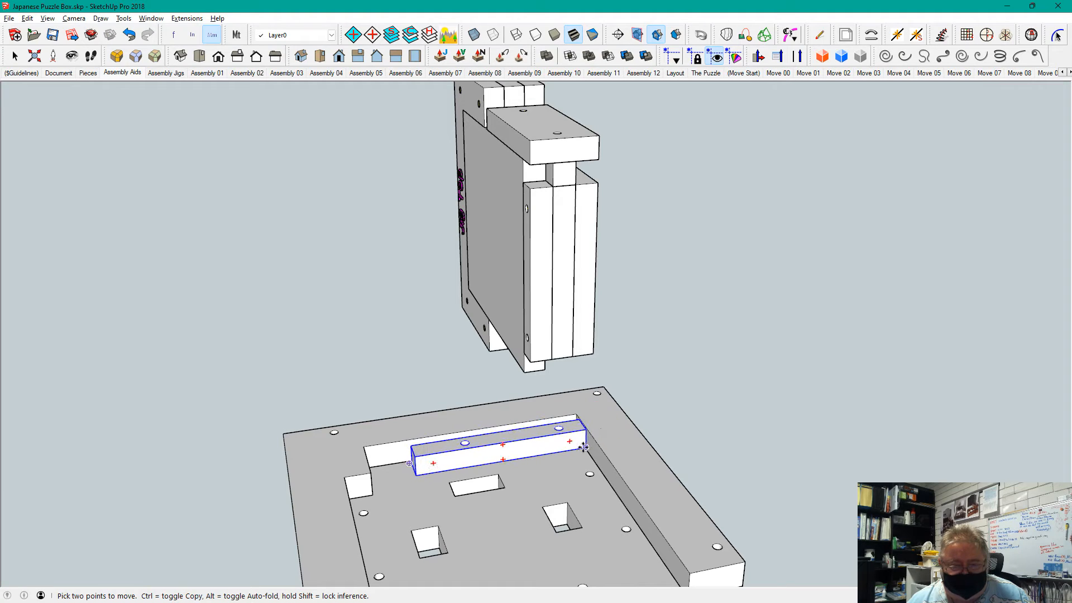
left_click(581, 419)
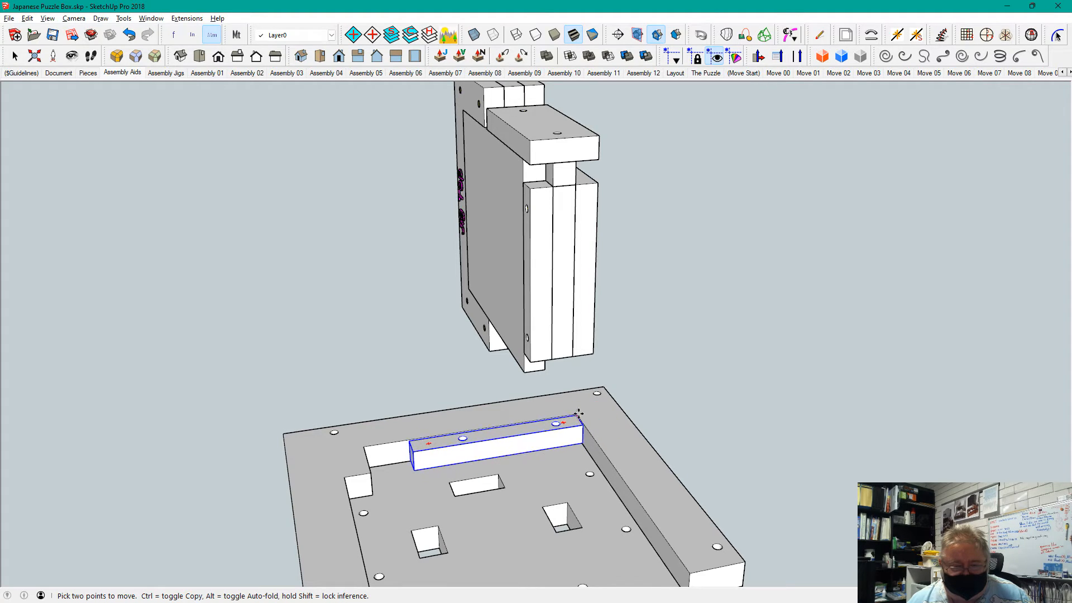
left_click(579, 412)
middle_click_drag(581, 472, 352, 509)
left_click(468, 426)
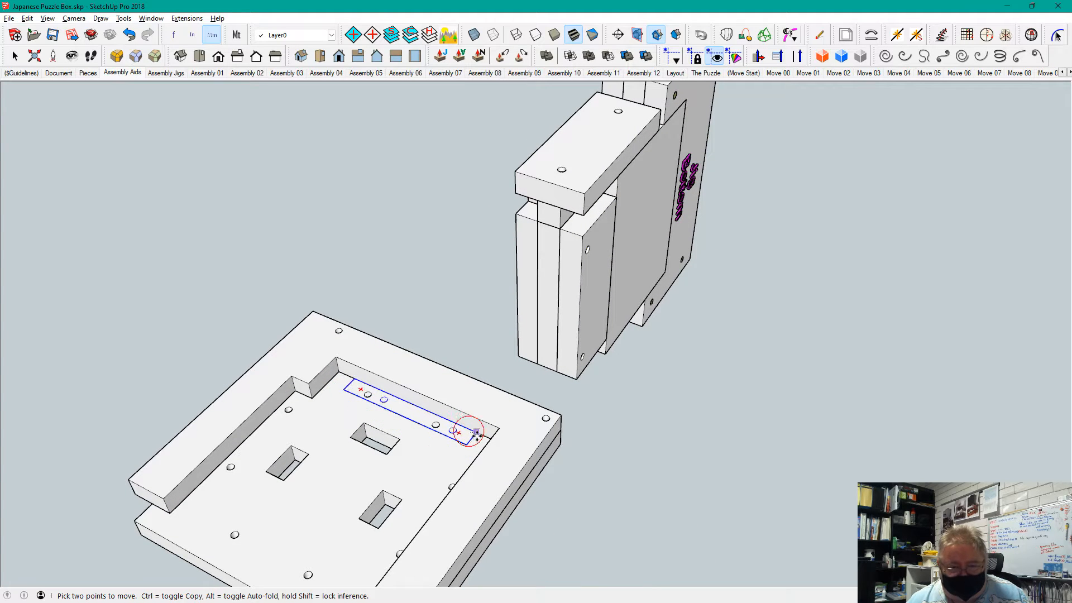
left_click(502, 440)
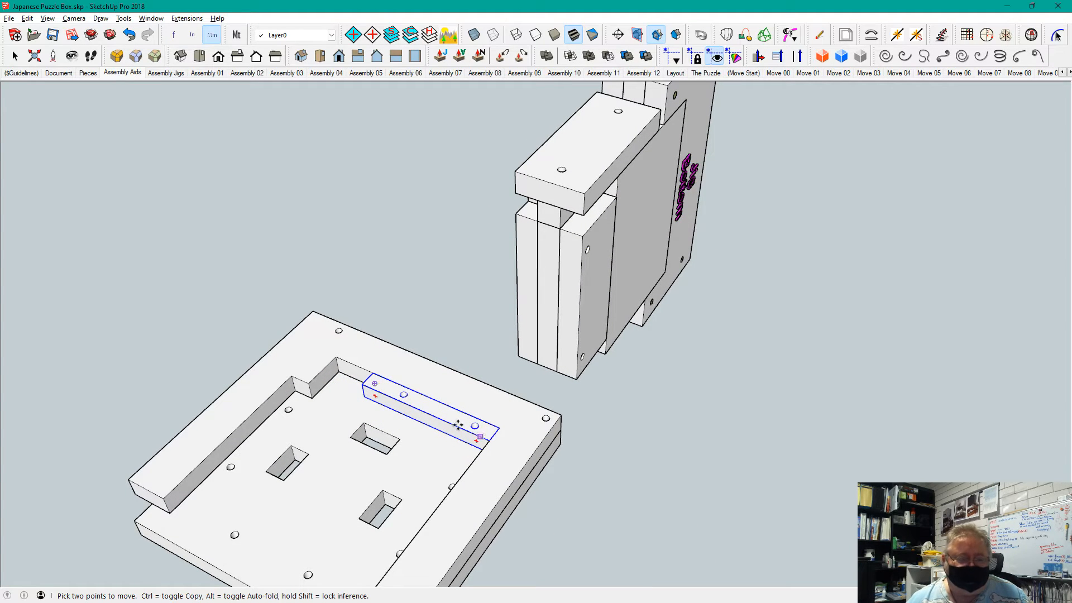
- Rotate the rail so it runs parallel to the stepped side of the jig
scroll(455, 436, "up", 2)
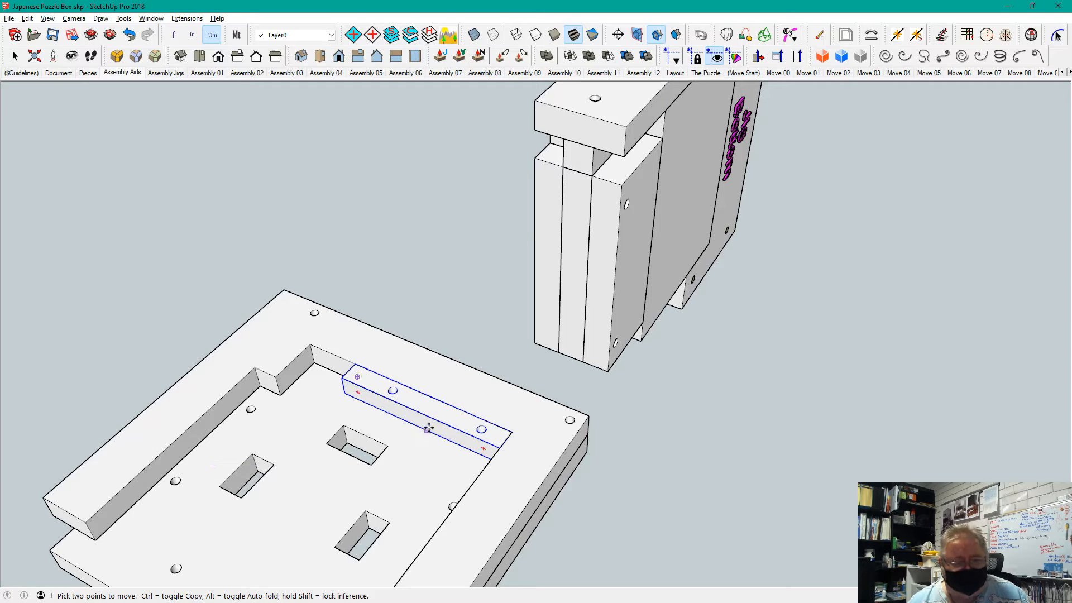
key("q")
left_click(362, 377)
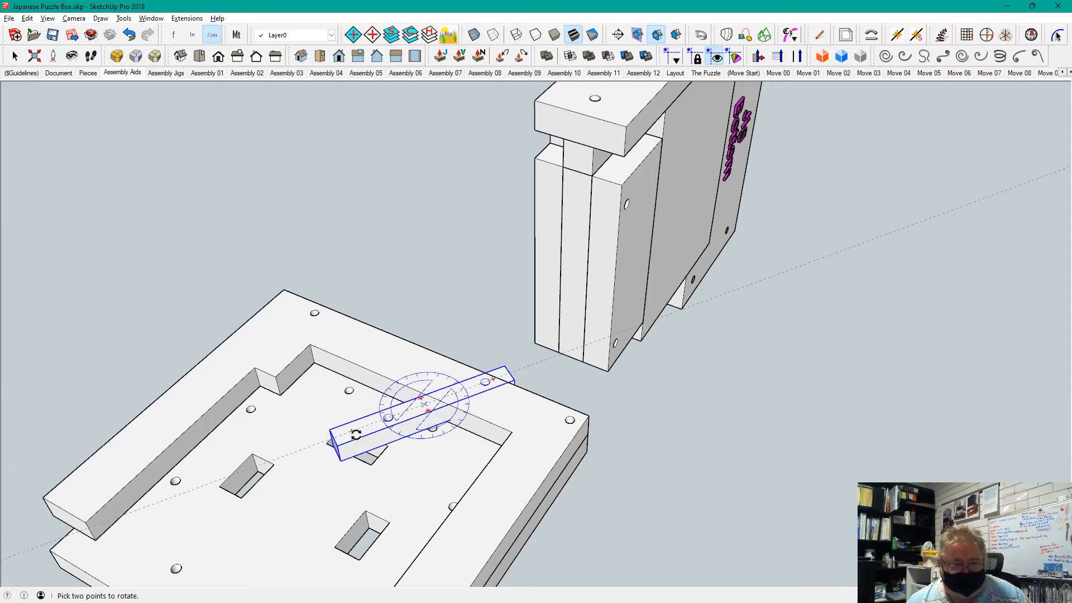
key("m")
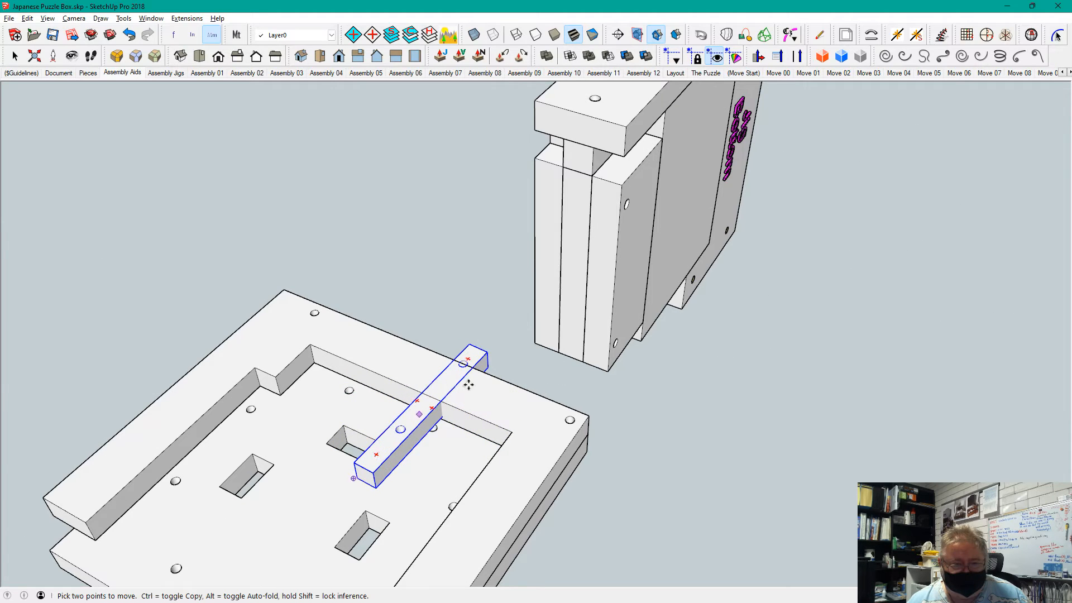
- Place the rail against the jig's stepped side, squared up with its end at the step corner
left_click(471, 343)
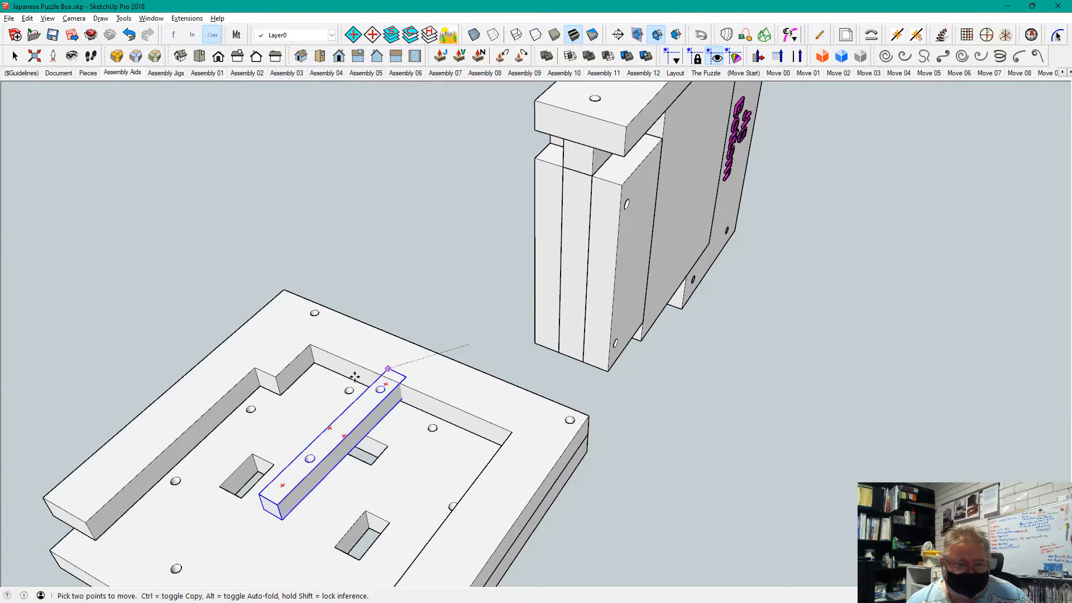
left_click(256, 368)
key("q")
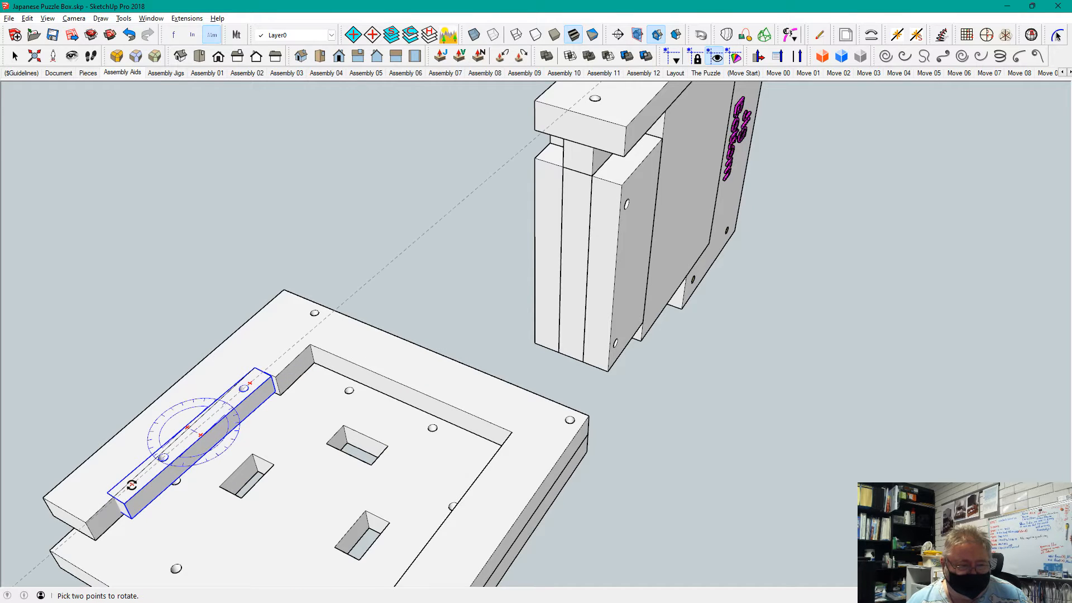
key("m")
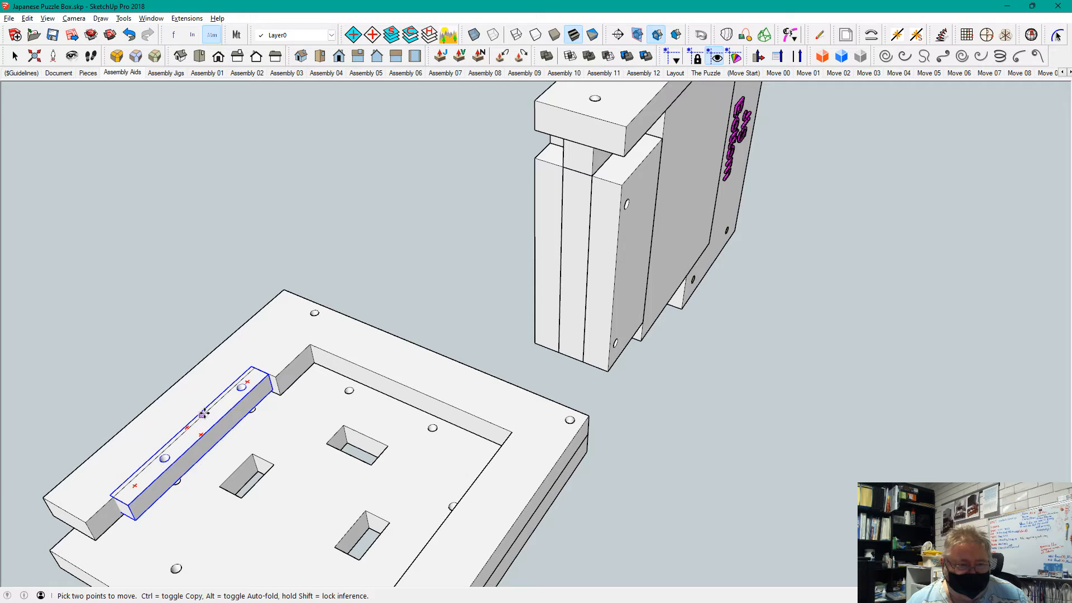
left_click(252, 367)
left_click(256, 369)
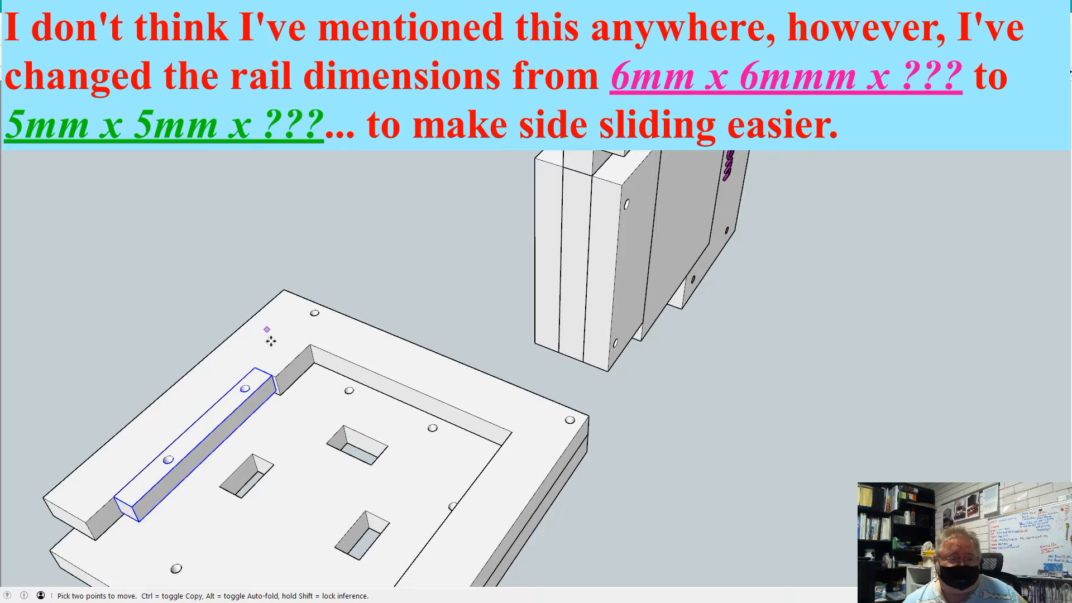
- Undo the rail's moves, rotations and paste in the flat jig
left_click(130, 34)
left_click(132, 36)
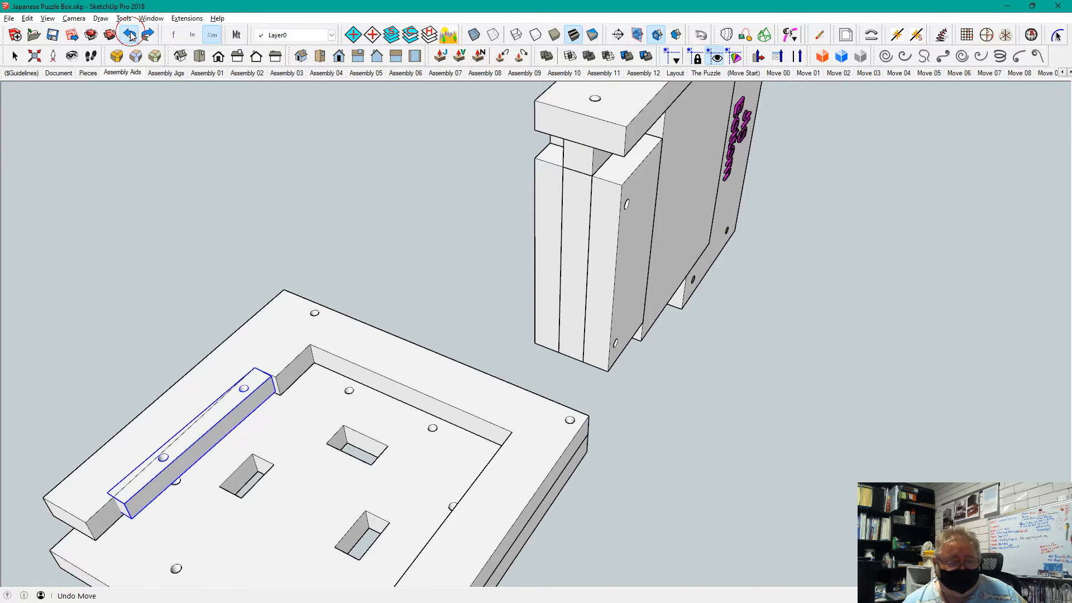
left_click(131, 35)
left_click(131, 36)
left_click(132, 36)
left_click(131, 36)
left_click(132, 36)
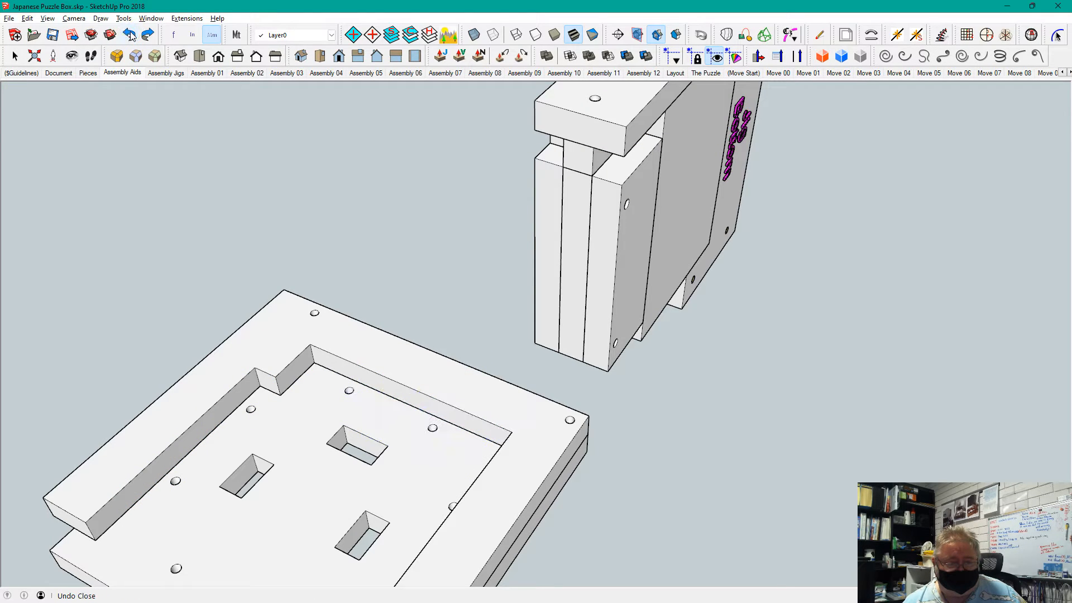
- Slide the capped alignment jig away from the upright panel assembly and undo the move
middle_click_drag(282, 263, 585, 223)
key("space")
left_click(580, 207)
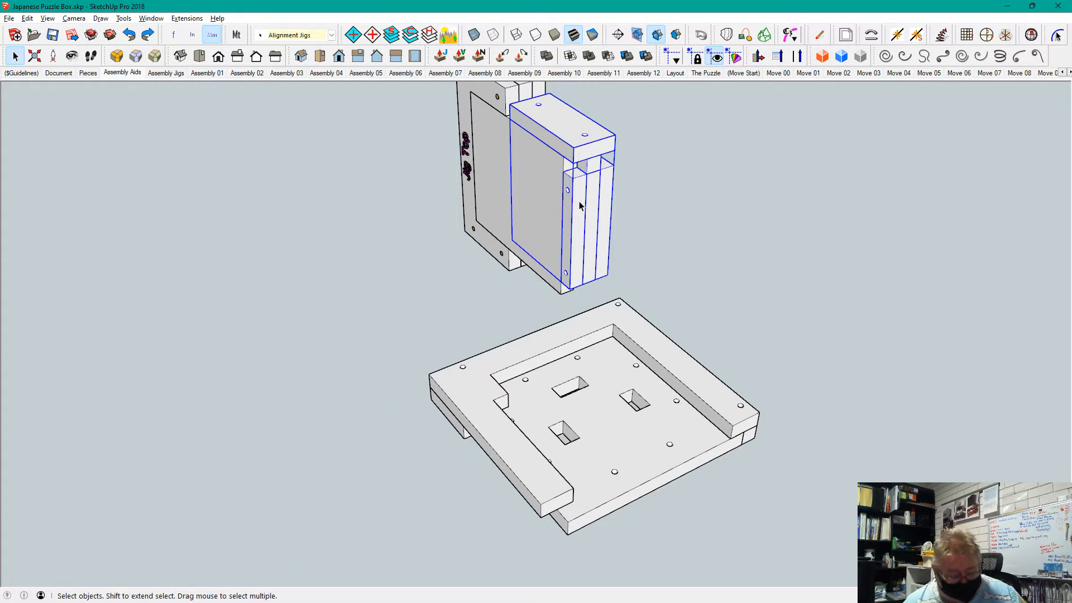
key("m")
left_click(567, 193)
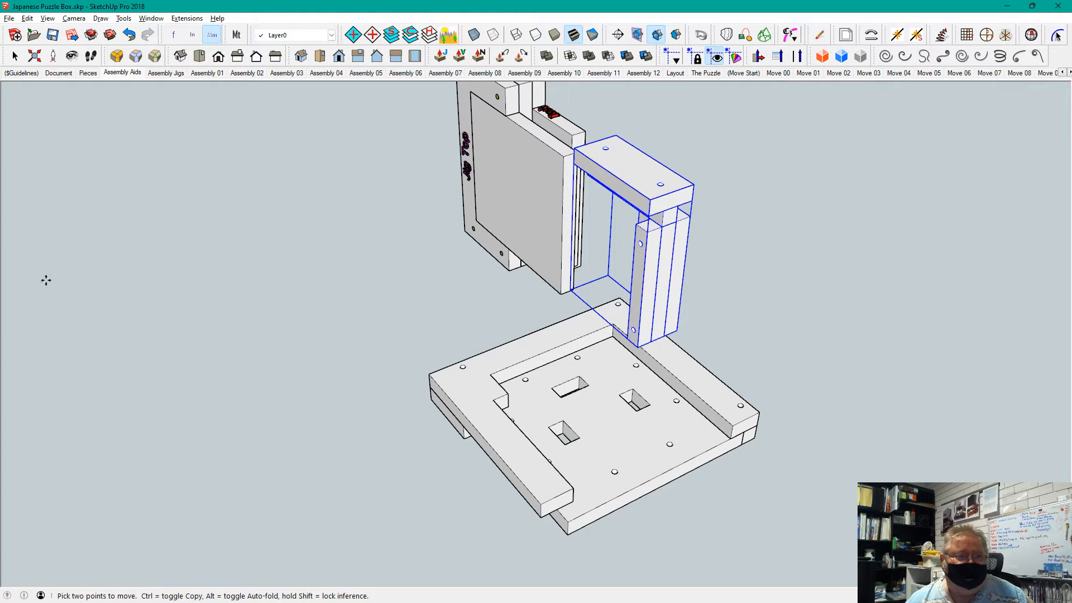
left_click(130, 34)
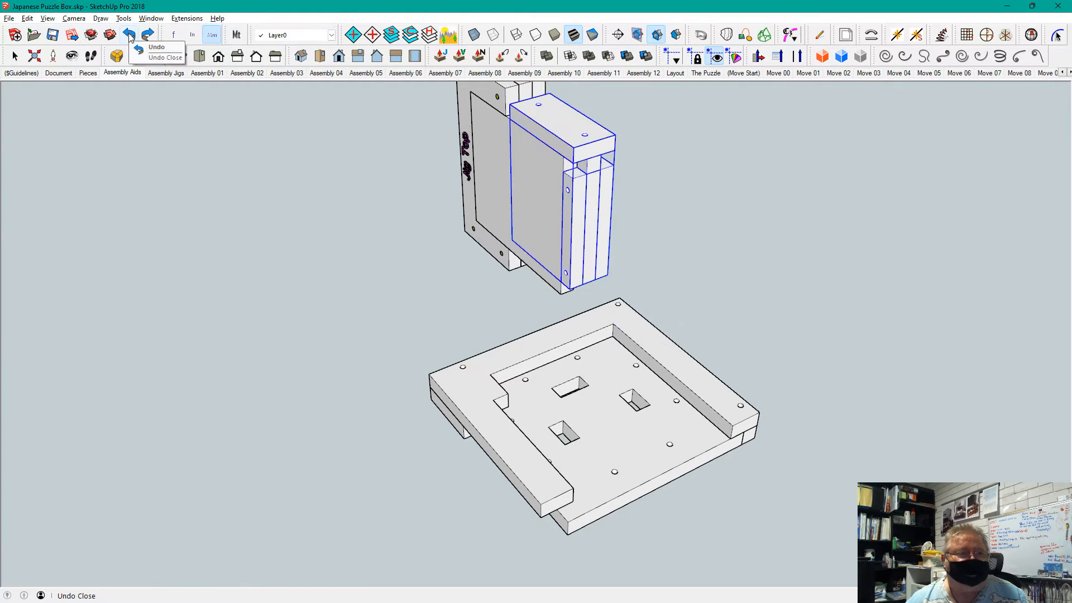
- Hide the selected alignment jig in the Assembly Jigs scene and examine the remaining jigs from the Jig Top and Jig Bottom sides
left_click(166, 73)
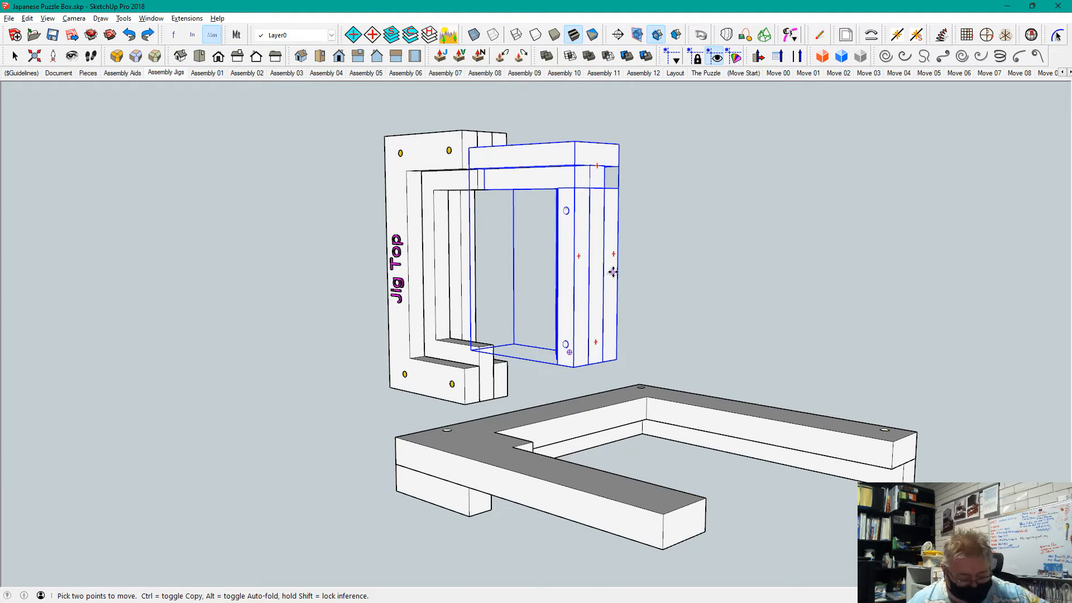
key("alt+h")
middle_click_drag(455, 286, 310, 352)
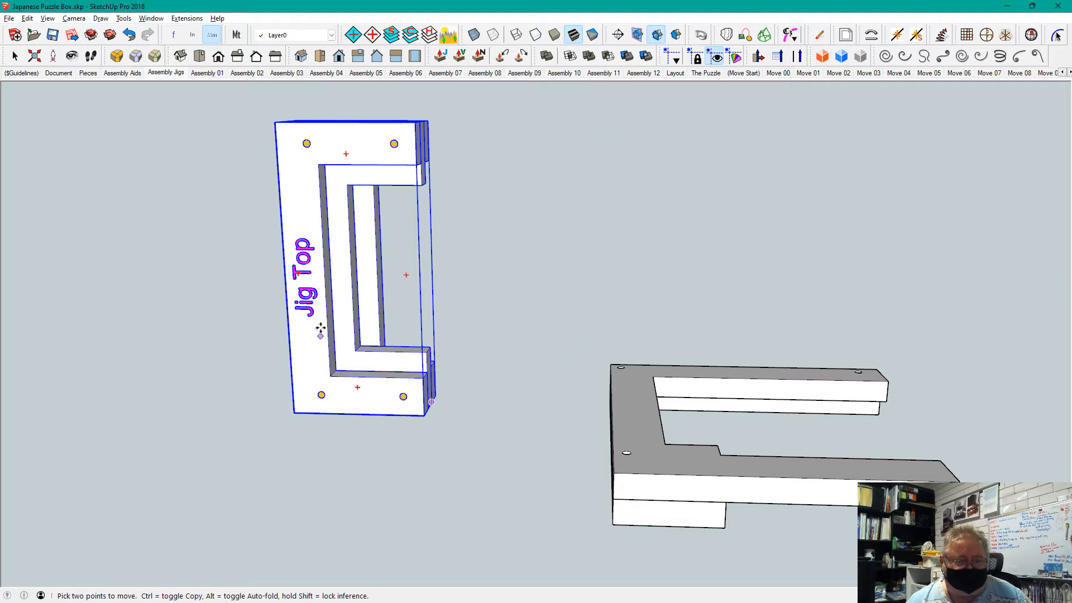
middle_click_drag(469, 303, 675, 424)
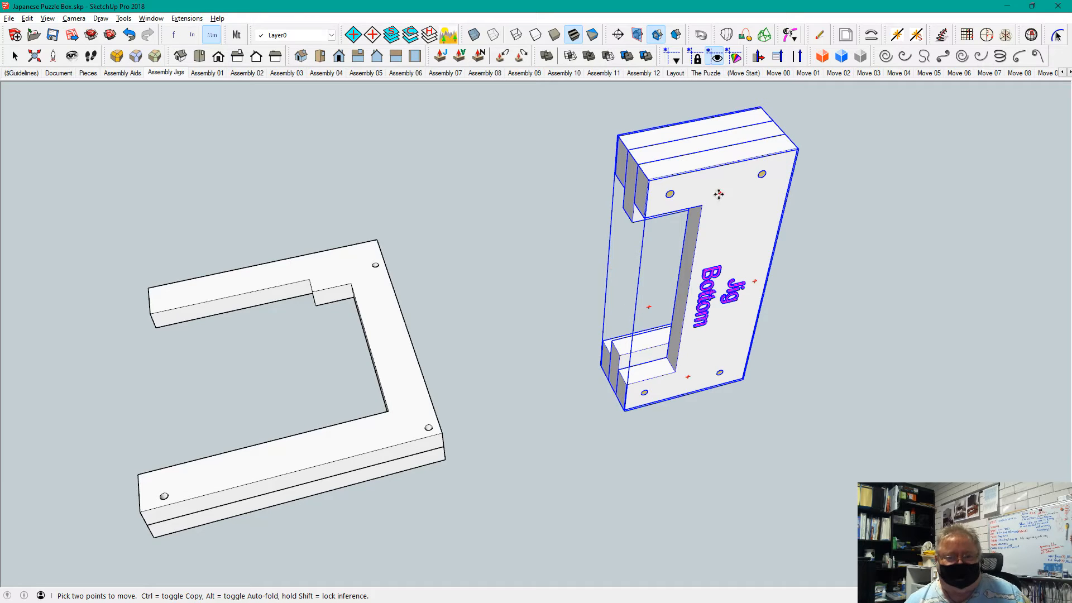
key("ctrl+t")
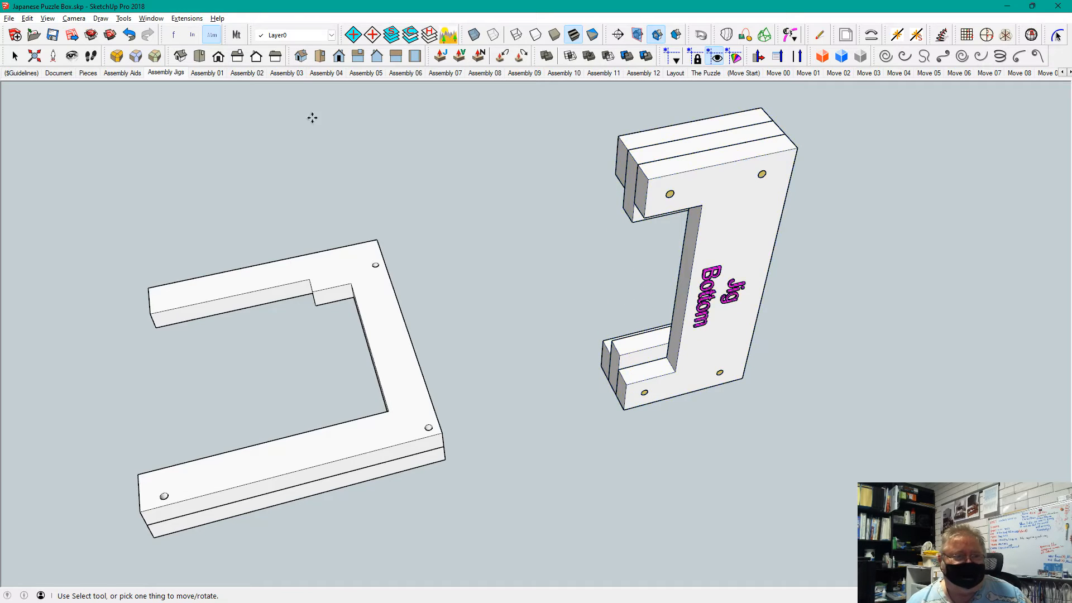
- Show the Assembly 01 scene and highlight each of its three panels in turn inside the group
left_click(207, 73)
key("m")
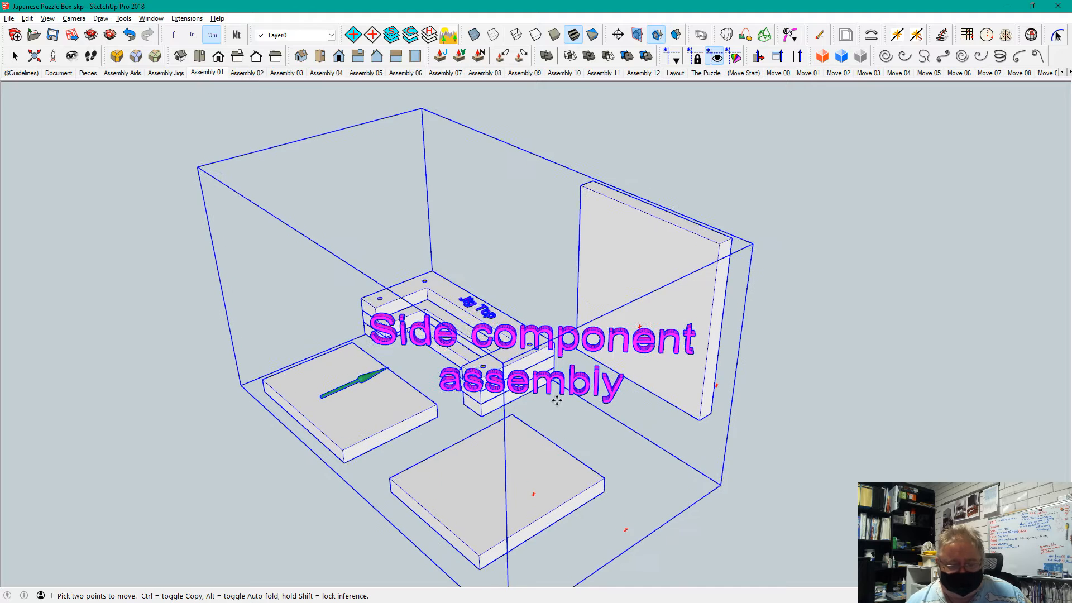
scroll(556, 401, "up", 1)
key("space")
double_click(697, 386)
left_click(701, 296)
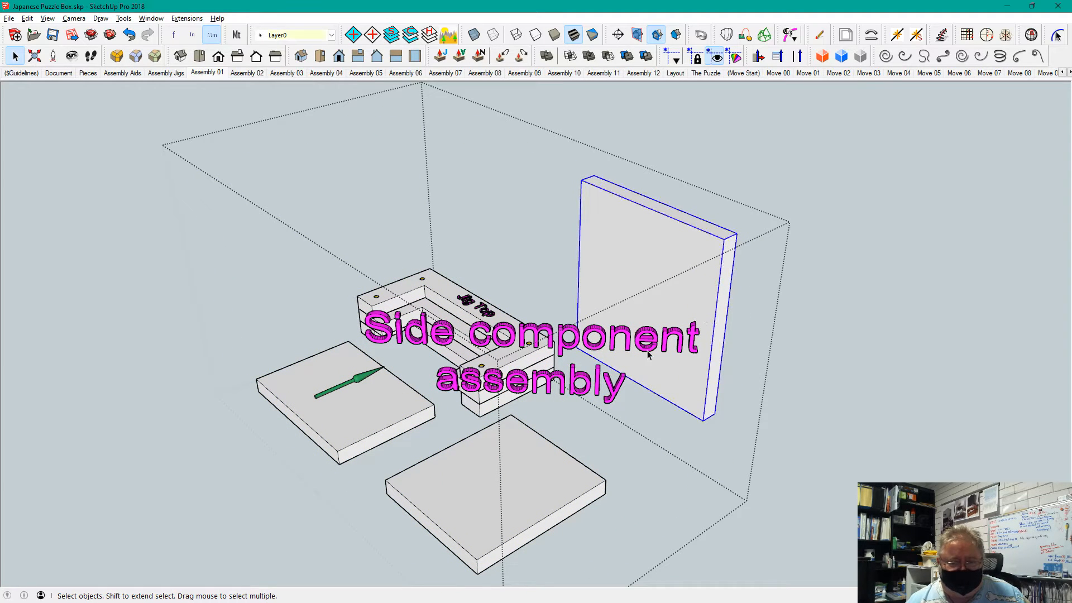
left_click(547, 496)
left_click(398, 426)
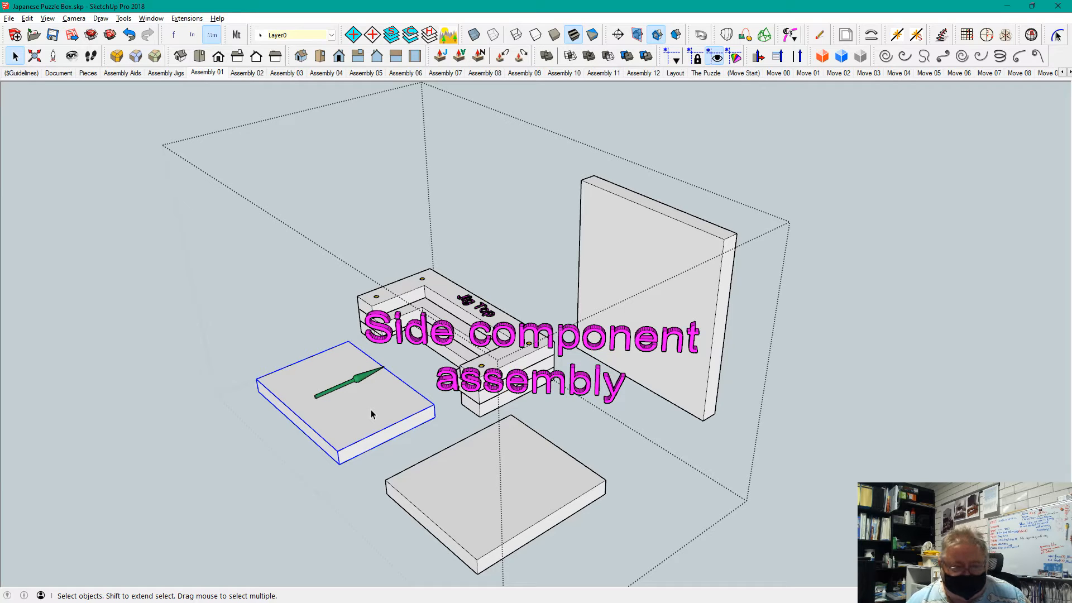
left_click(816, 158)
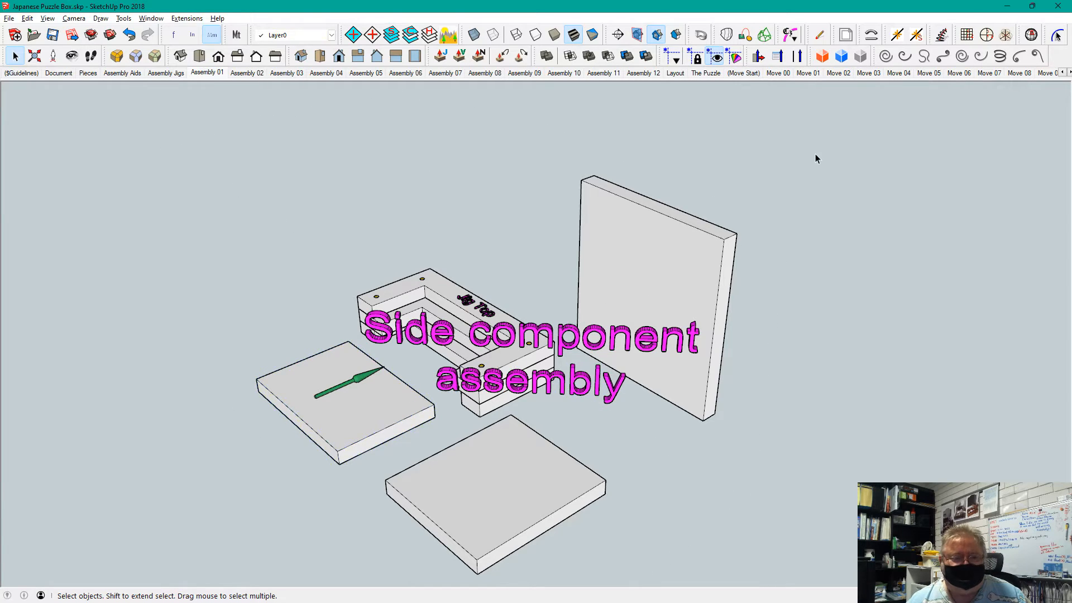
- Advance to the Assembly 02 scene and highlight the loose flat panel in front of the jig
key("Page_Down")
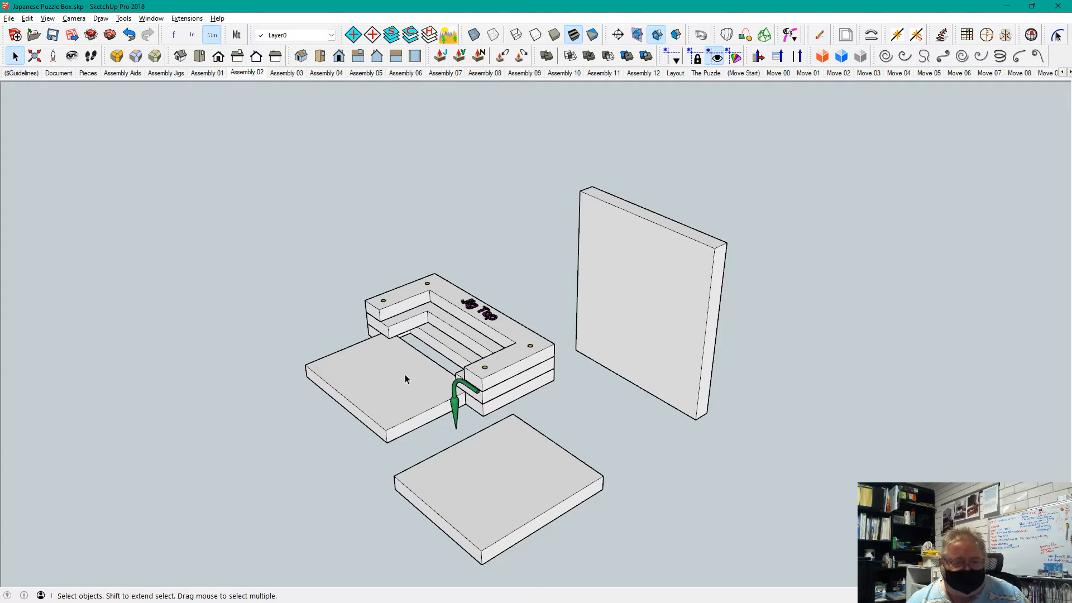
double_click(509, 501)
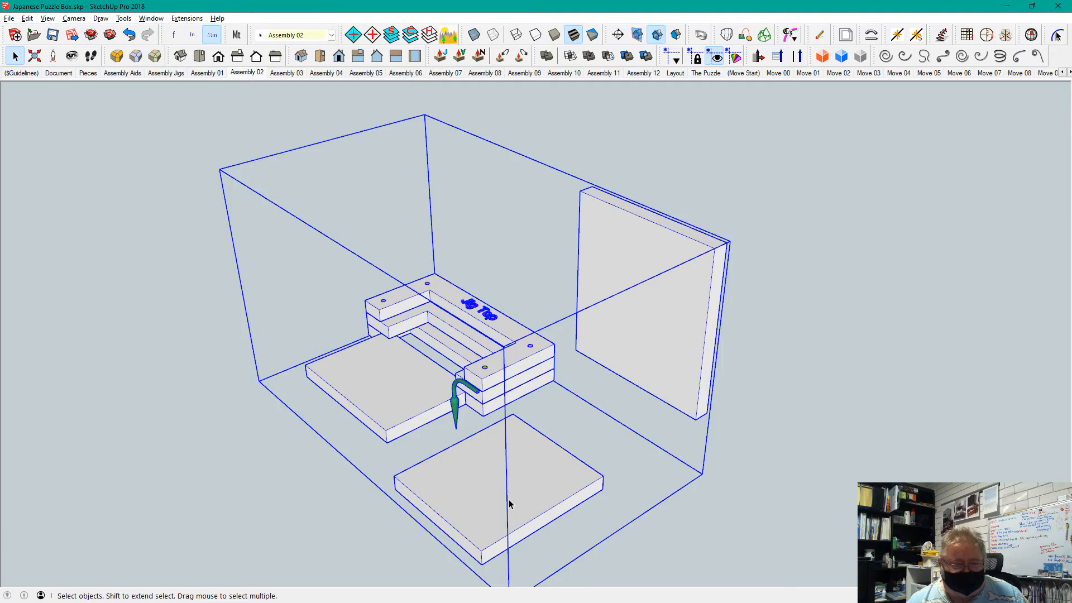
left_click(508, 500)
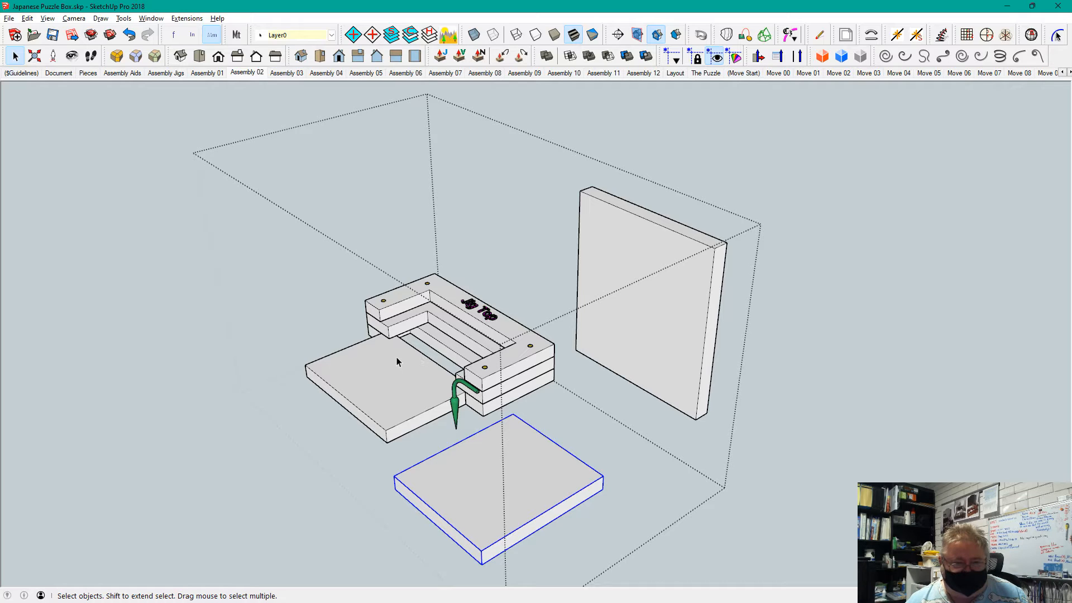
left_click(240, 455)
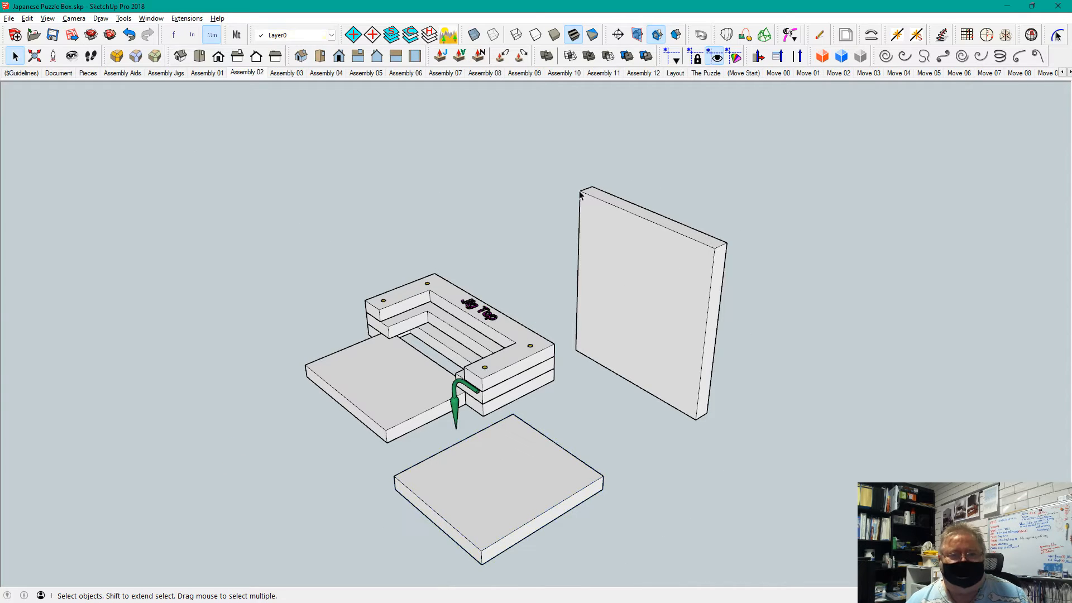
- Advance scene by scene from Assembly 03 to Assembly 07 to present how the side panels are stacked in the jig
key("Page_Down")
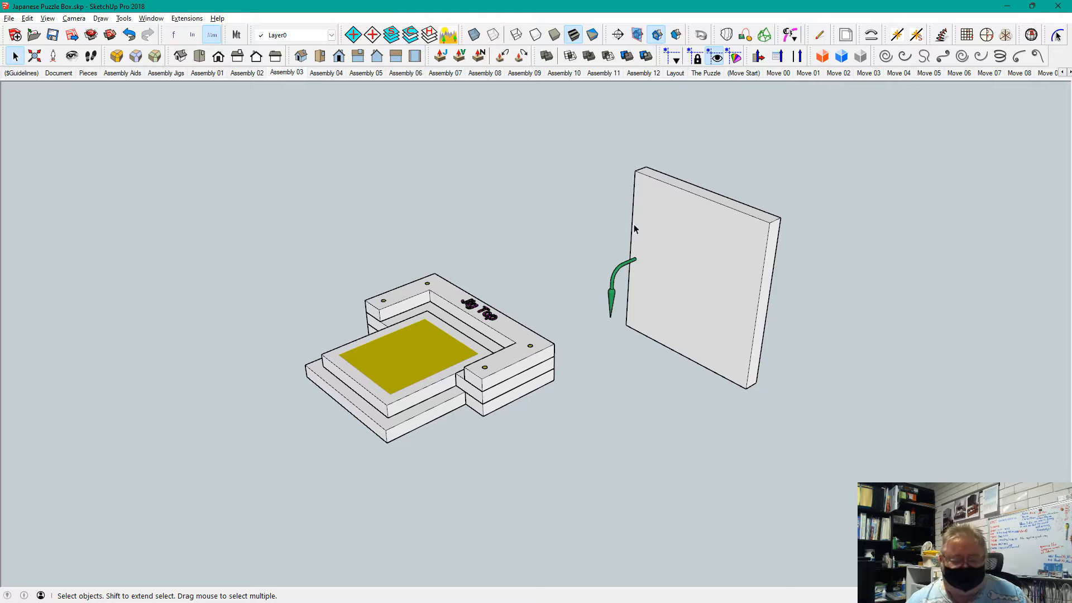
key("Page_Down")
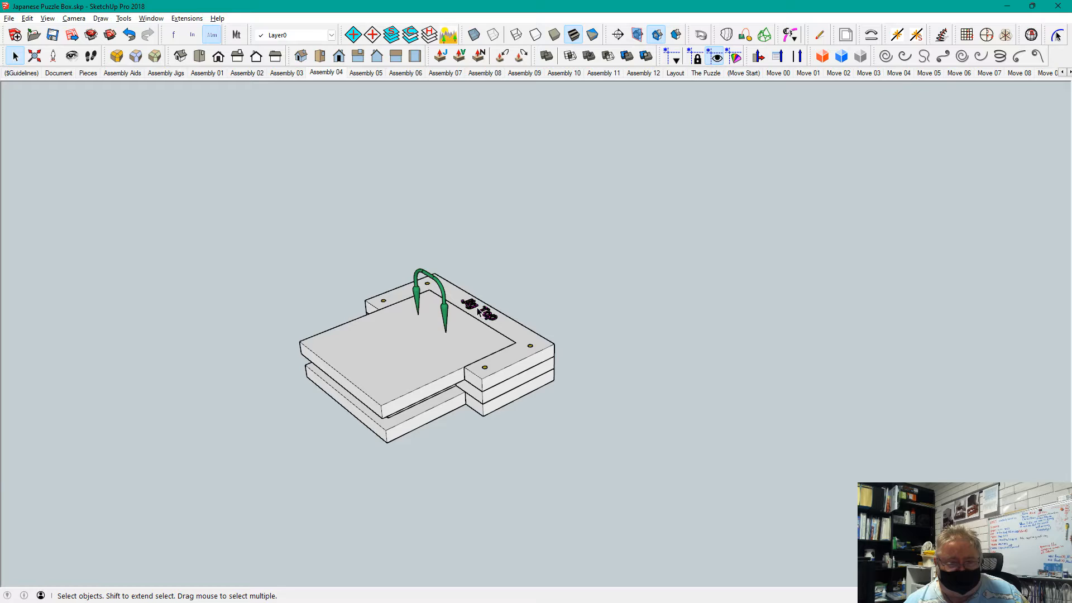
key("Page_Down")
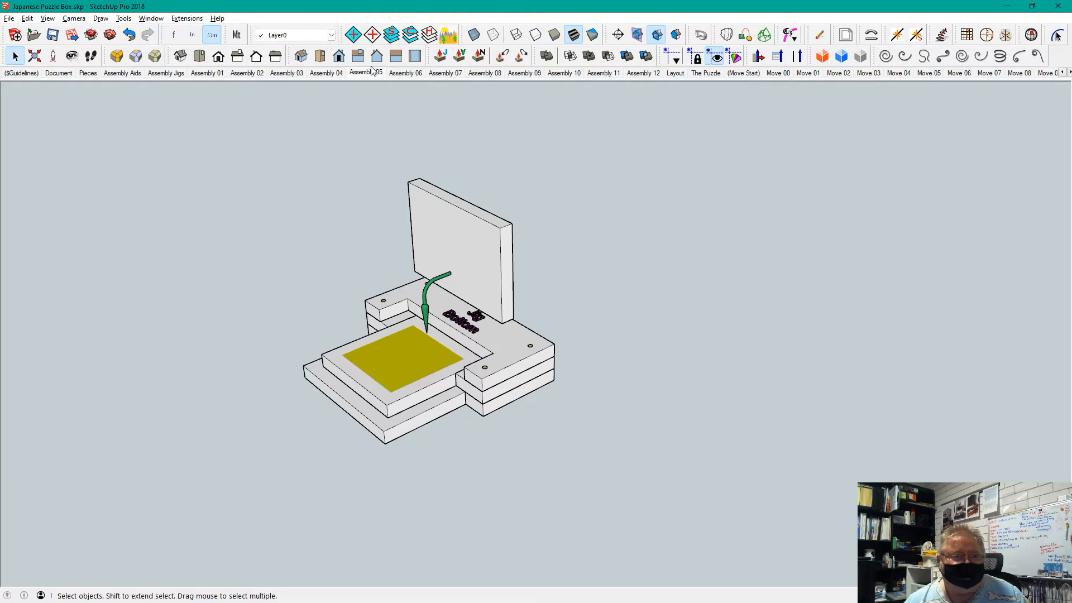
key("Page_Down")
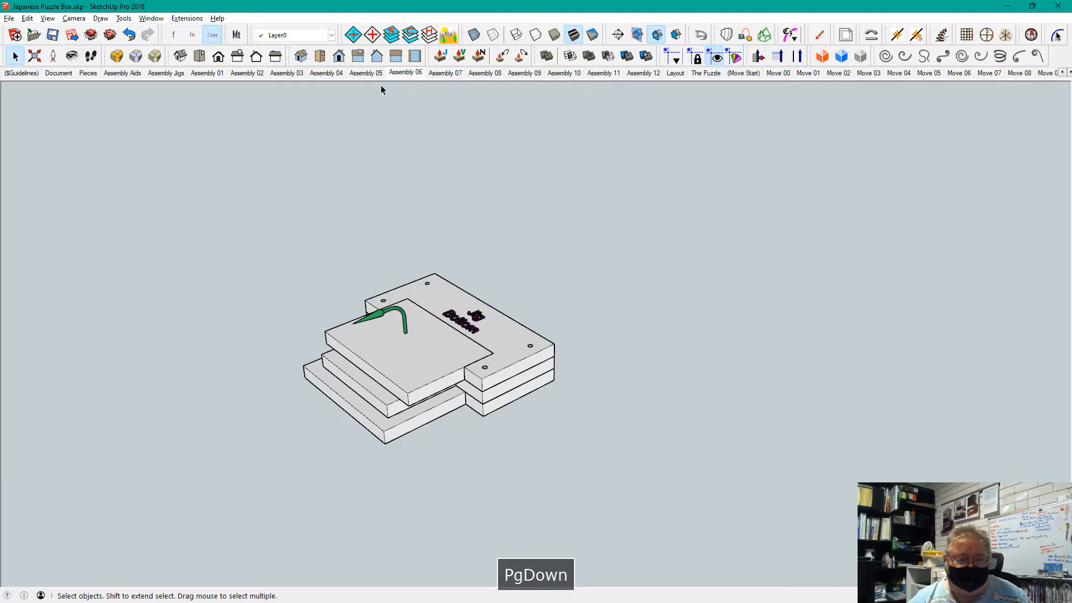
key("Page_Down")
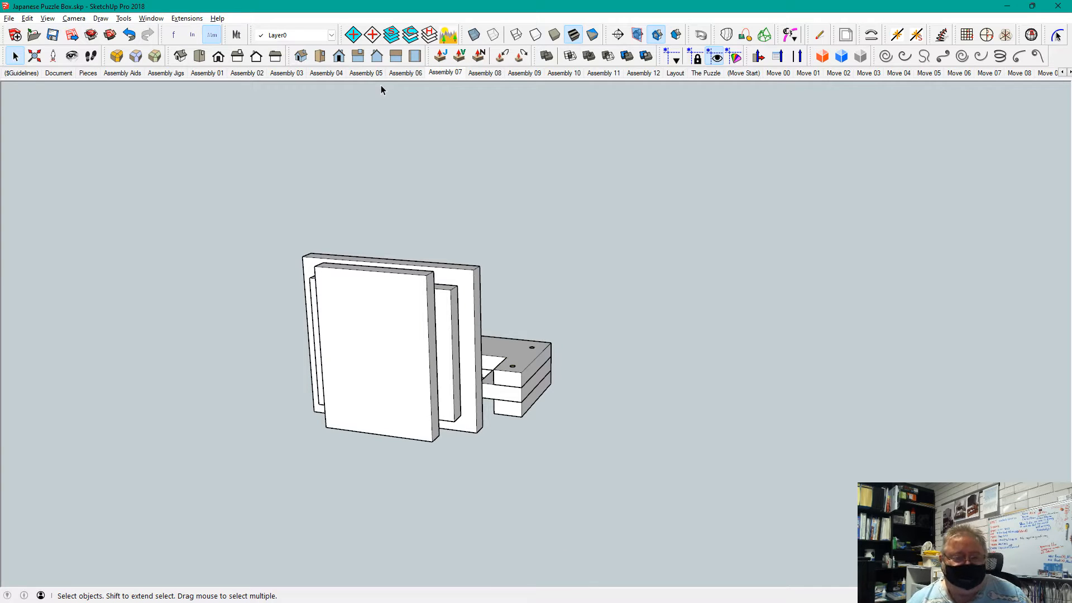
- Open the Assembly 07 group and rotate the upright three-panel side assembly a quarter turn in its own plane
double_click(384, 305)
left_click(382, 302)
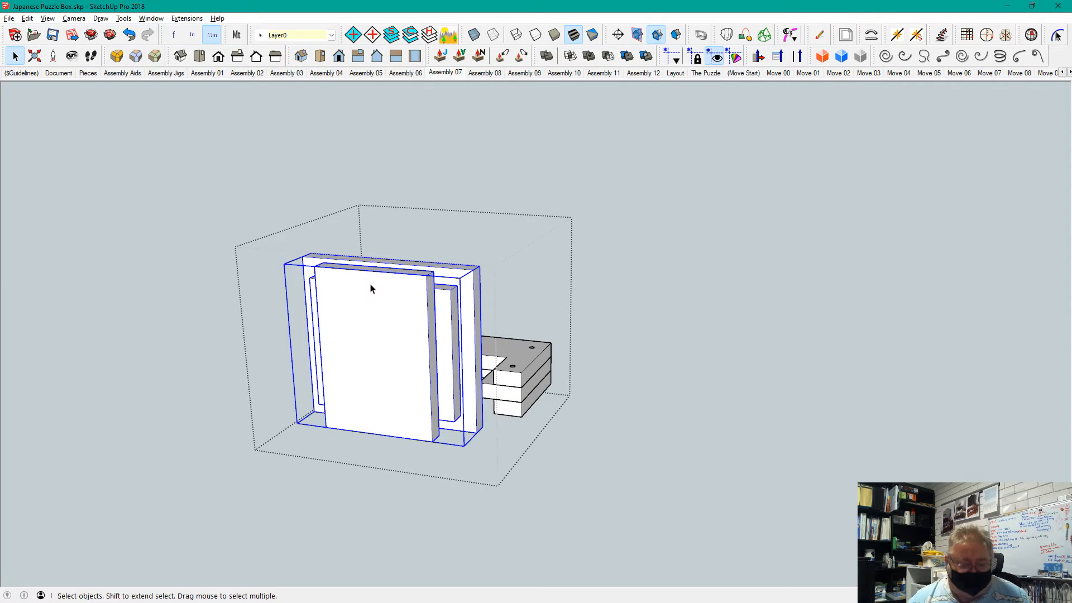
key("m")
left_click(366, 280)
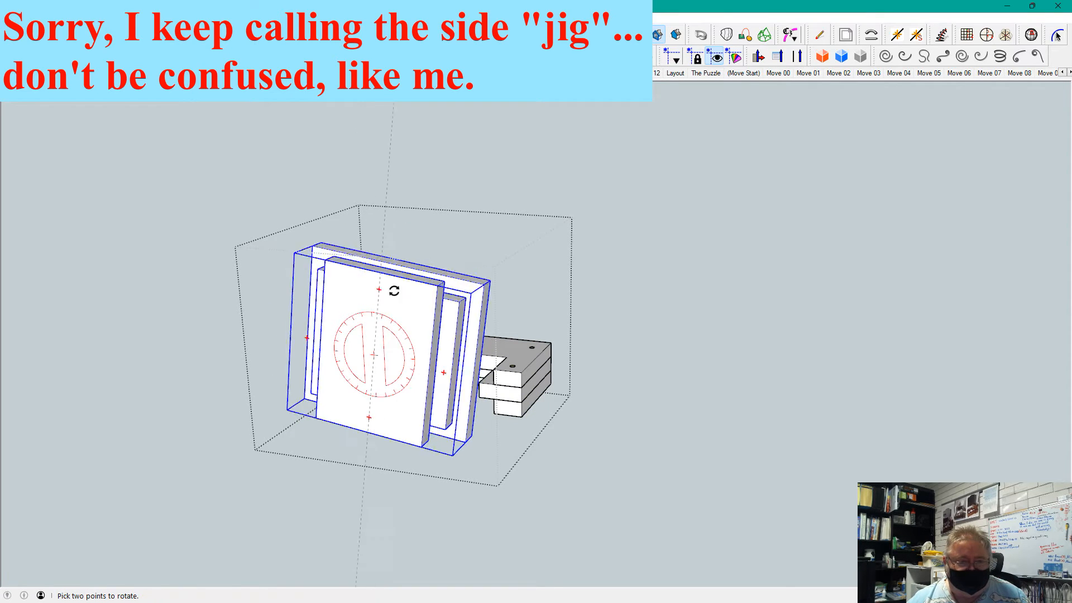
left_click(447, 361)
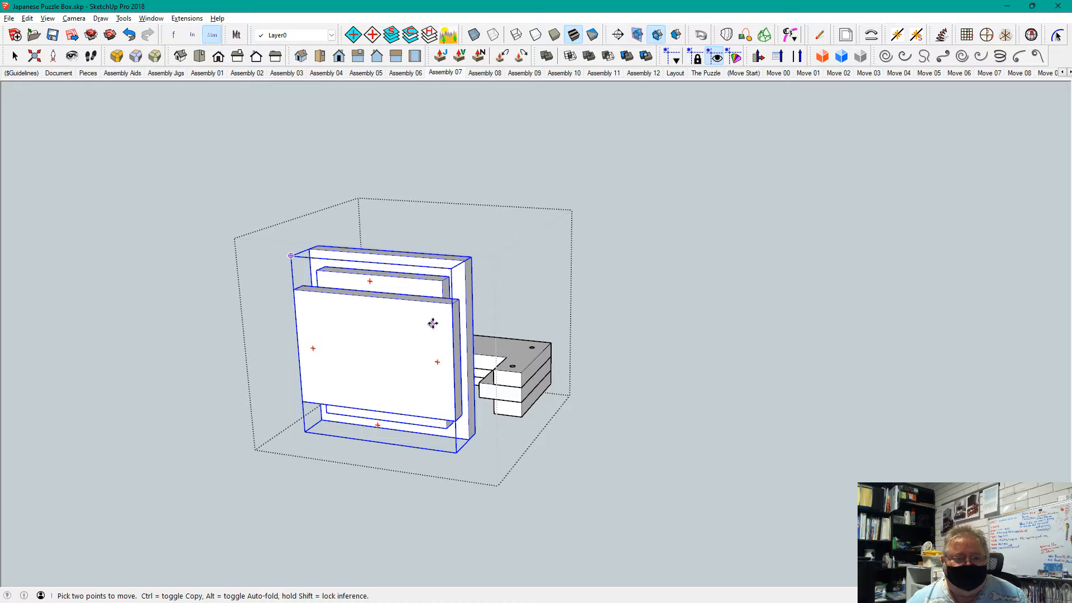
key("space")
- Select the side assembly and jig together, drop the jig from the selection, then undo the side assembly's rotation and close the group
left_click_drag(493, 240, 427, 456)
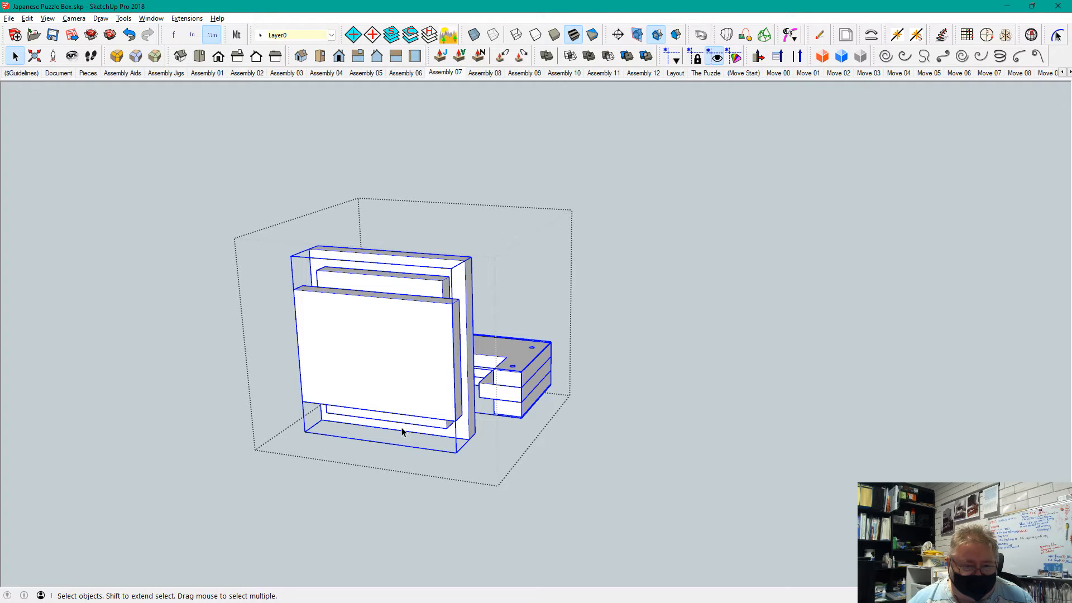
left_click(478, 338, "shift")
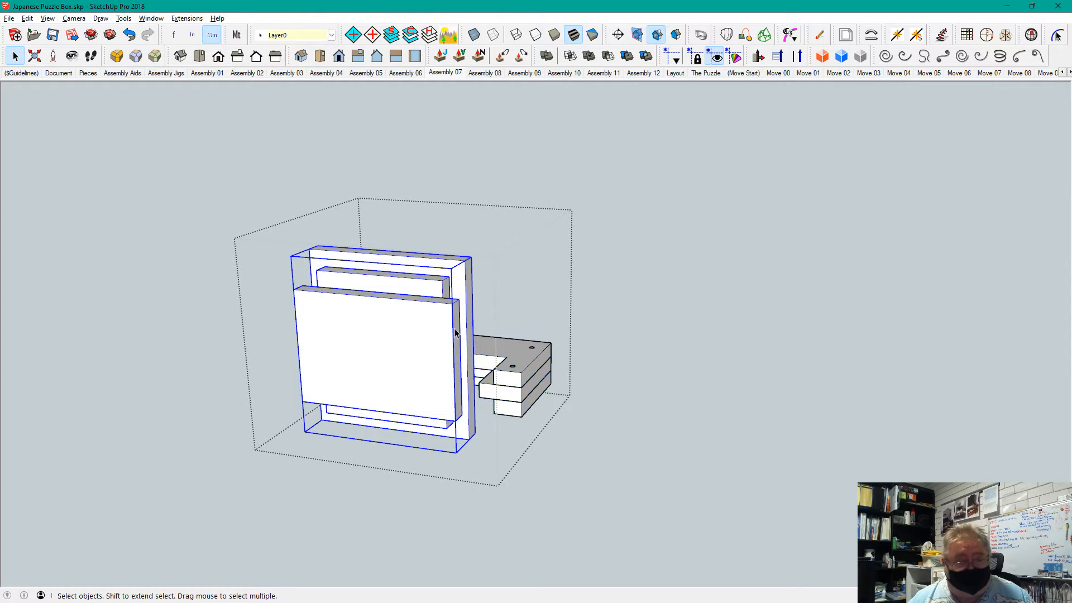
left_click(292, 340)
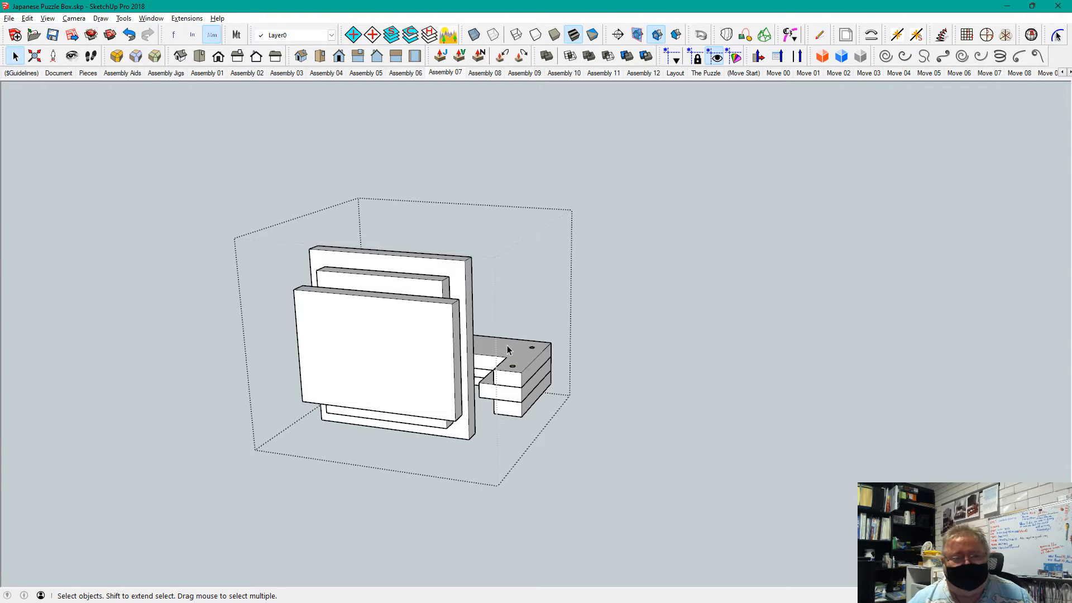
left_click(130, 35)
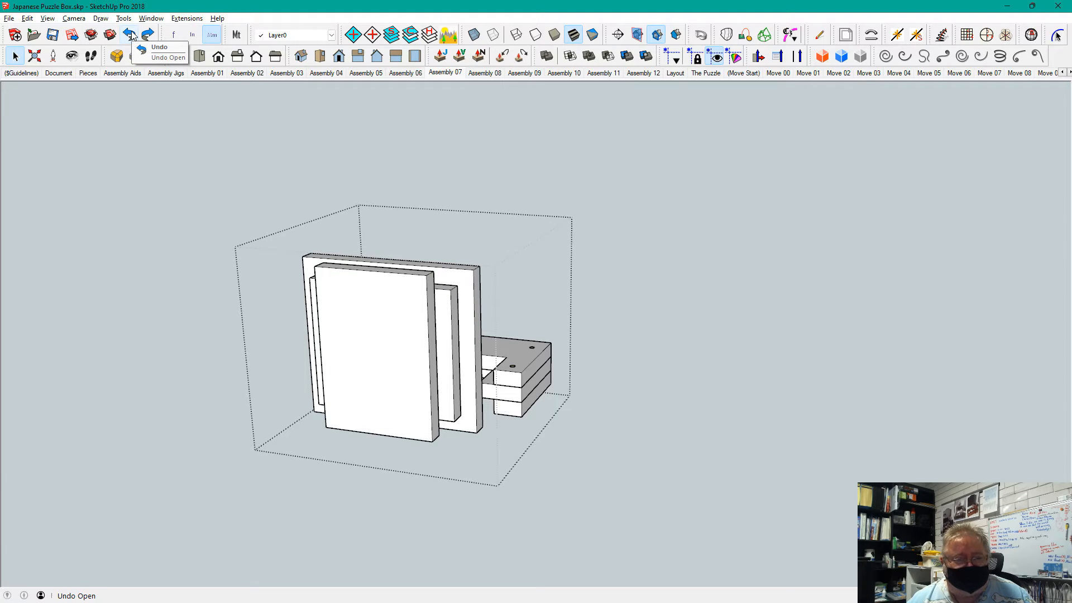
left_click(130, 35)
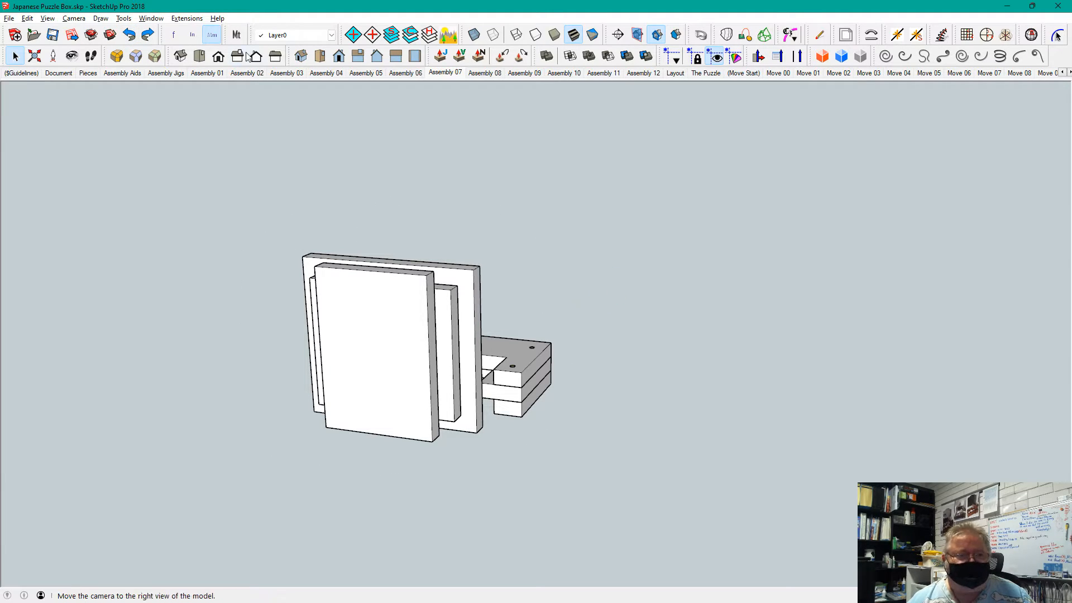
- Show the Assembly 08 and Assembly 09 scenes and highlight the group of panels, rails and dowels with yellow glue faces
key("Page_Down")
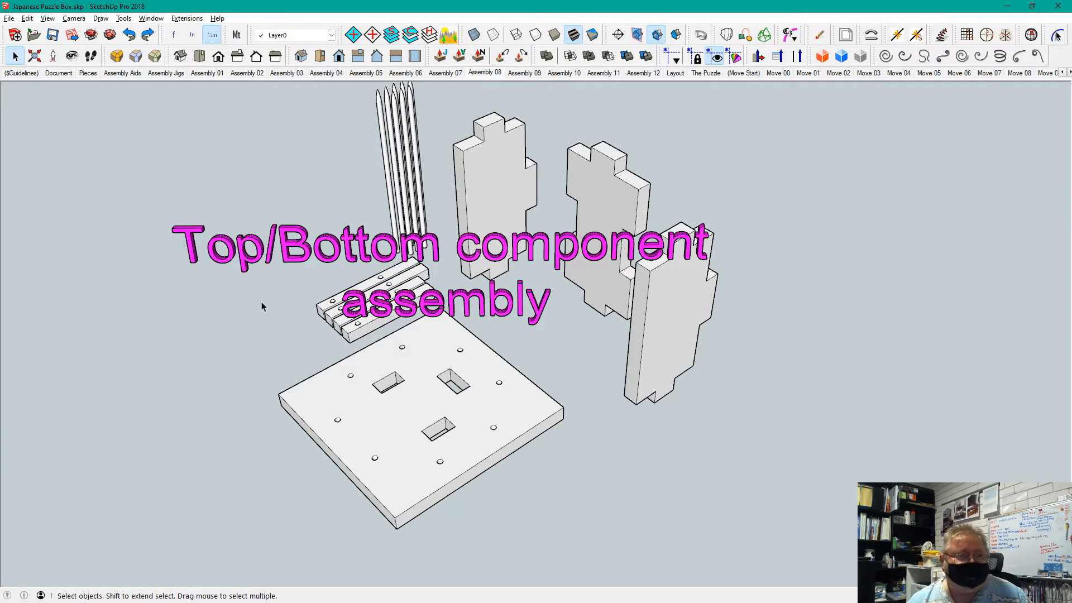
key("Page_Down")
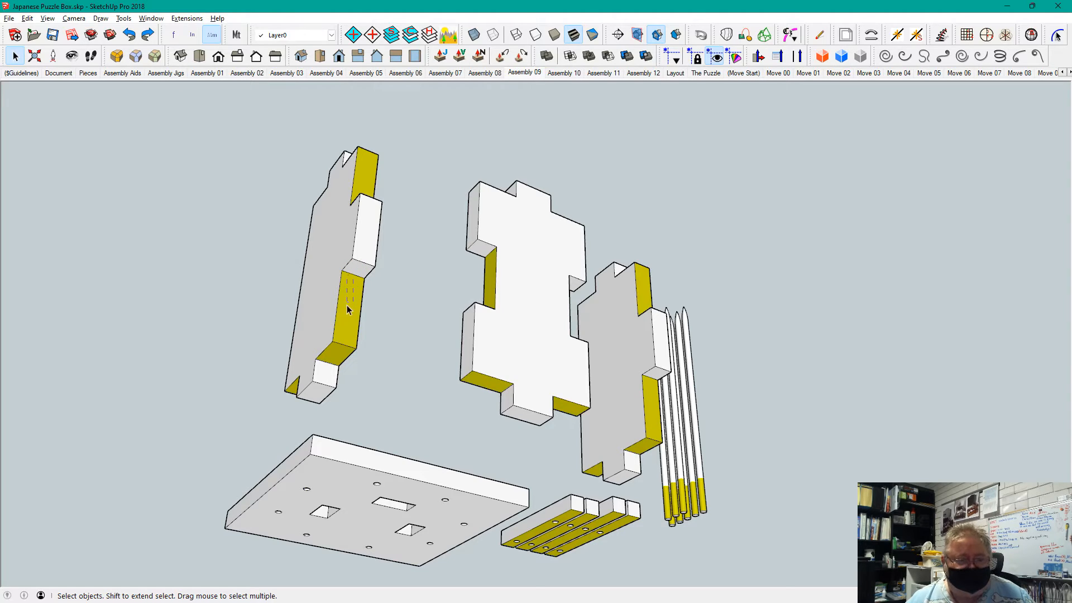
left_click(347, 336)
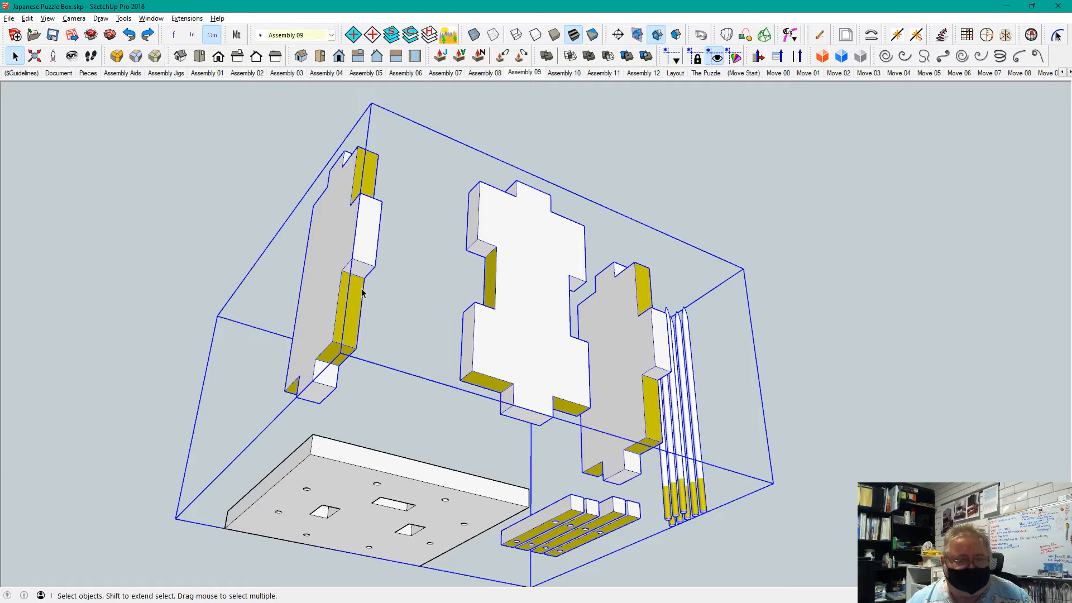
left_click(292, 157)
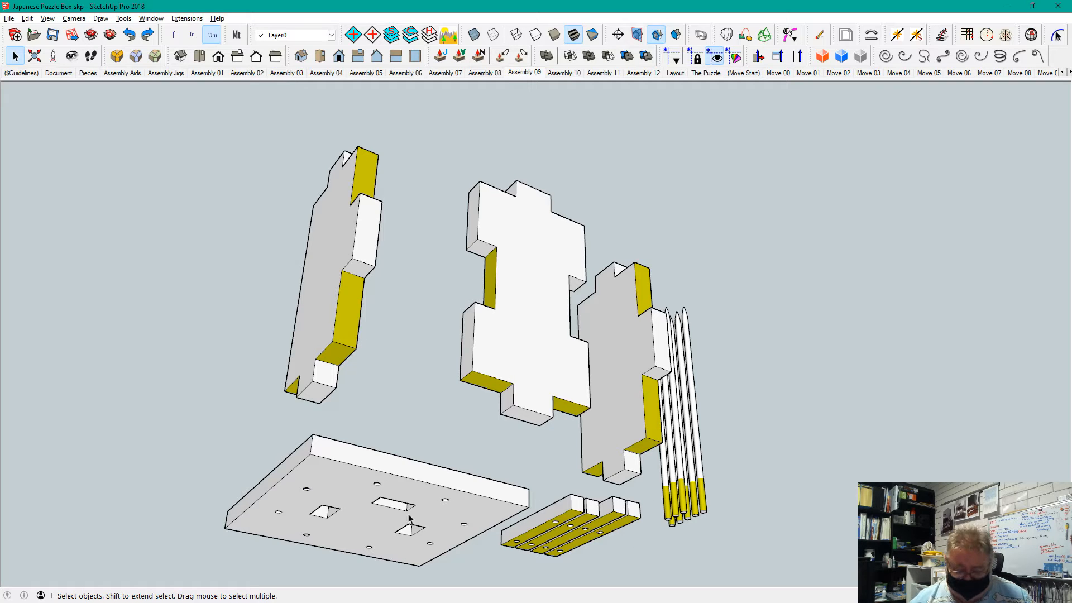
- Show the Assembly 10 scene and highlight the two dowels through the front rail one after the other inside their group
key("Page_Down")
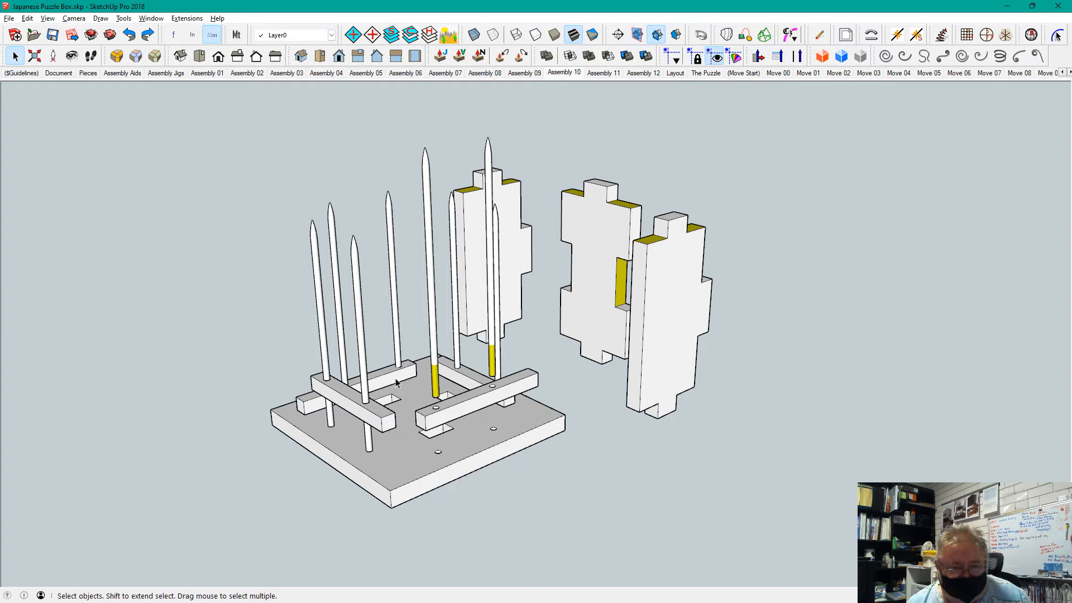
double_click(366, 394)
left_click(366, 393)
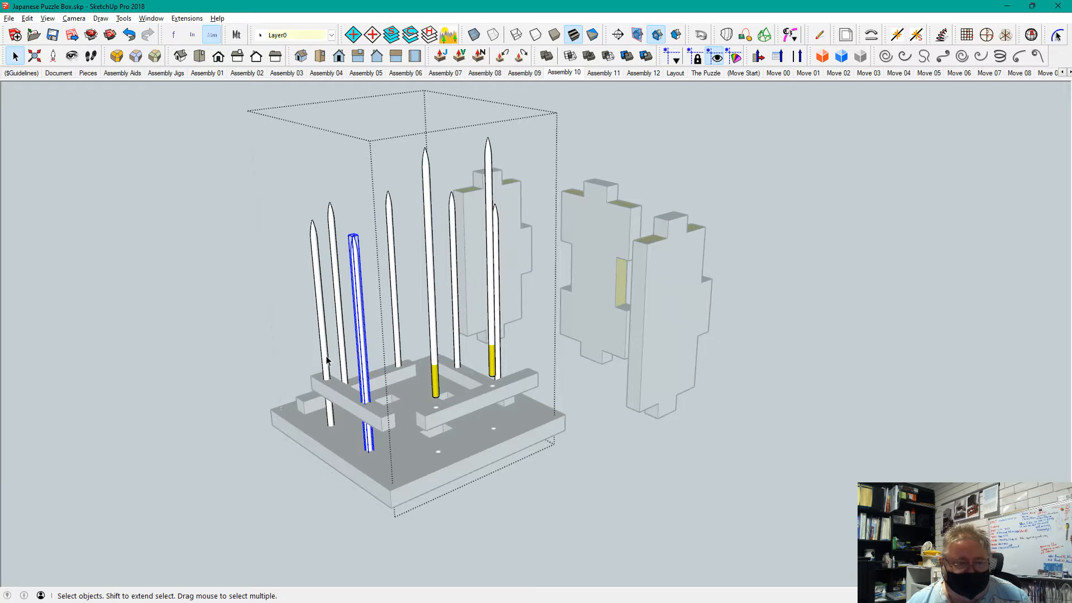
left_click(327, 360)
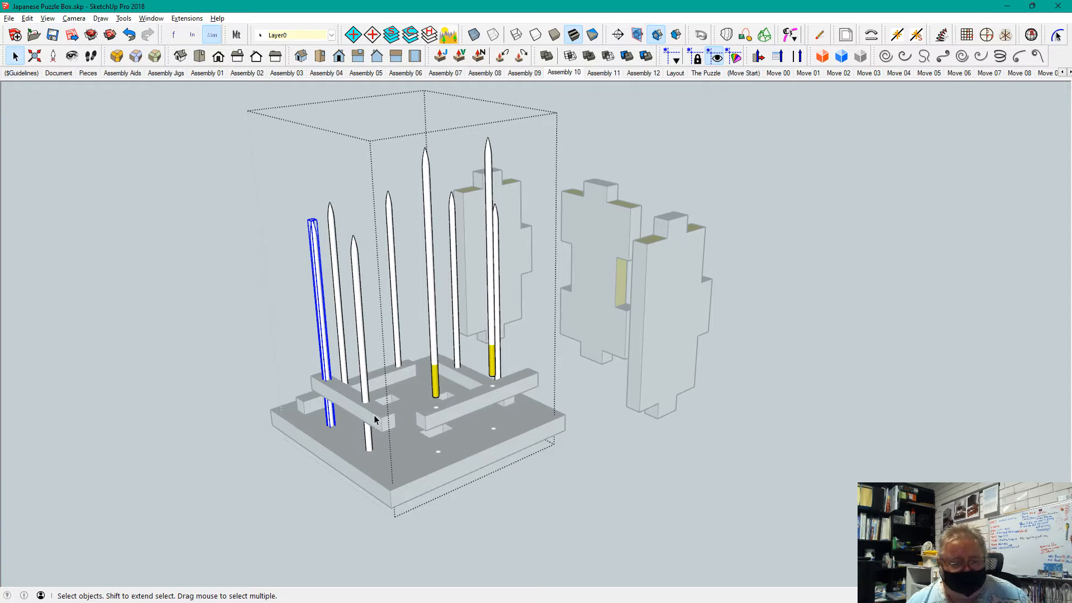
left_click(156, 472)
- Open the group of rails and notched panels and highlight the raised rail without dowels through it
left_click(384, 418)
double_click(463, 407)
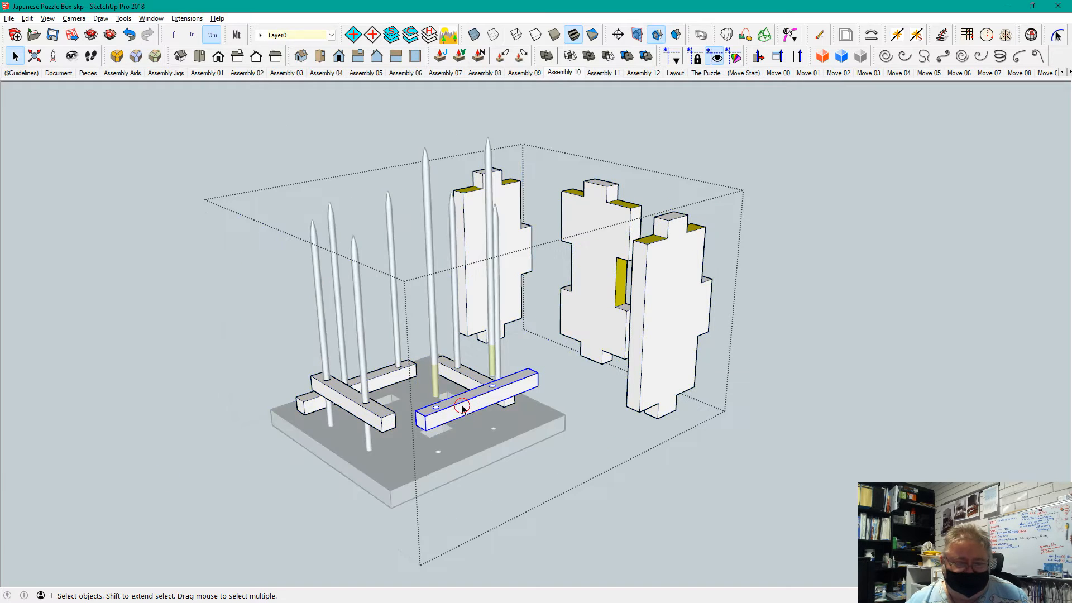
left_click(642, 509)
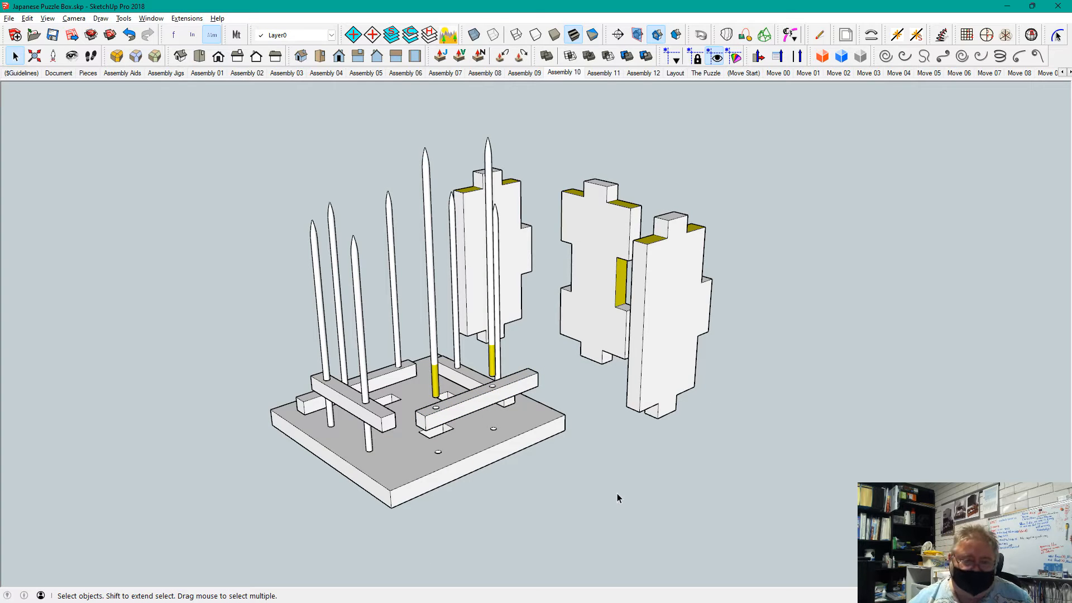
- Show the Assembly 11 scene and highlight the tilted top plate inside its group, followed by the whole group of uprights and top plate
key("Page_Down")
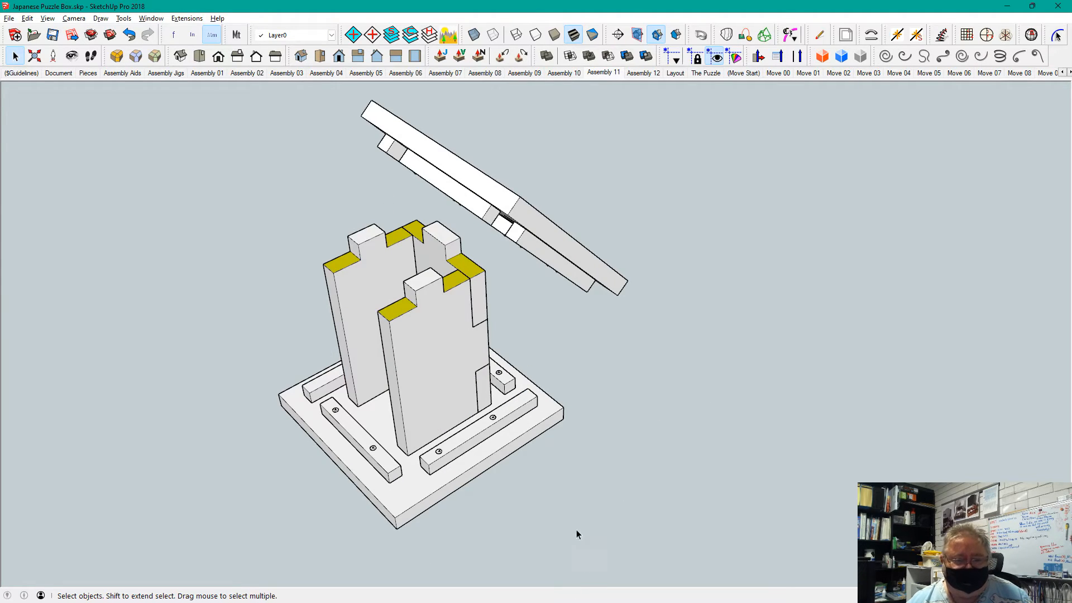
double_click(513, 211)
left_click(513, 211)
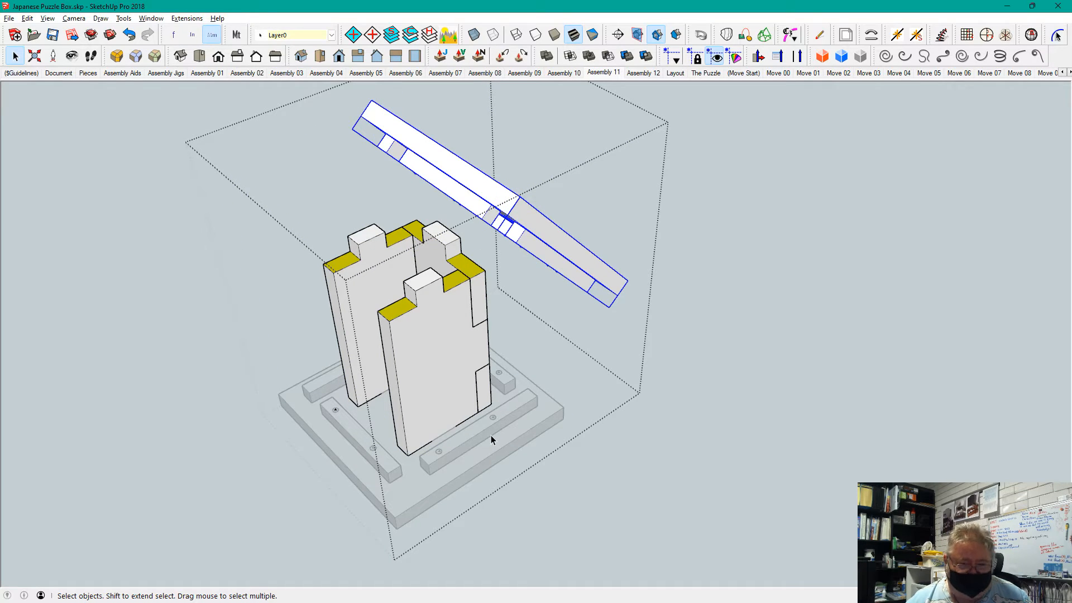
left_click(788, 332)
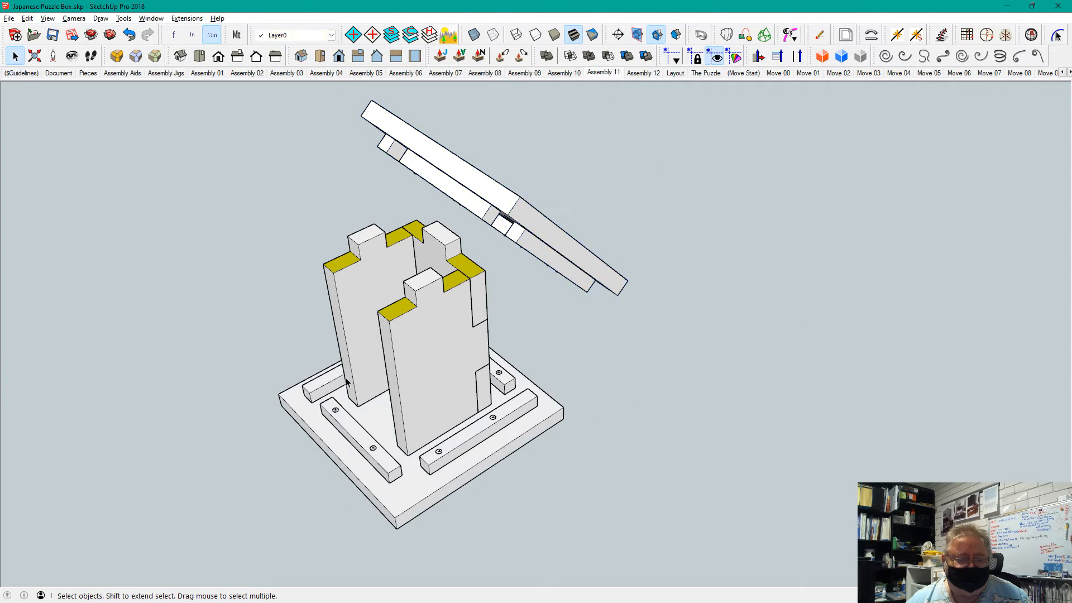
left_click(439, 306)
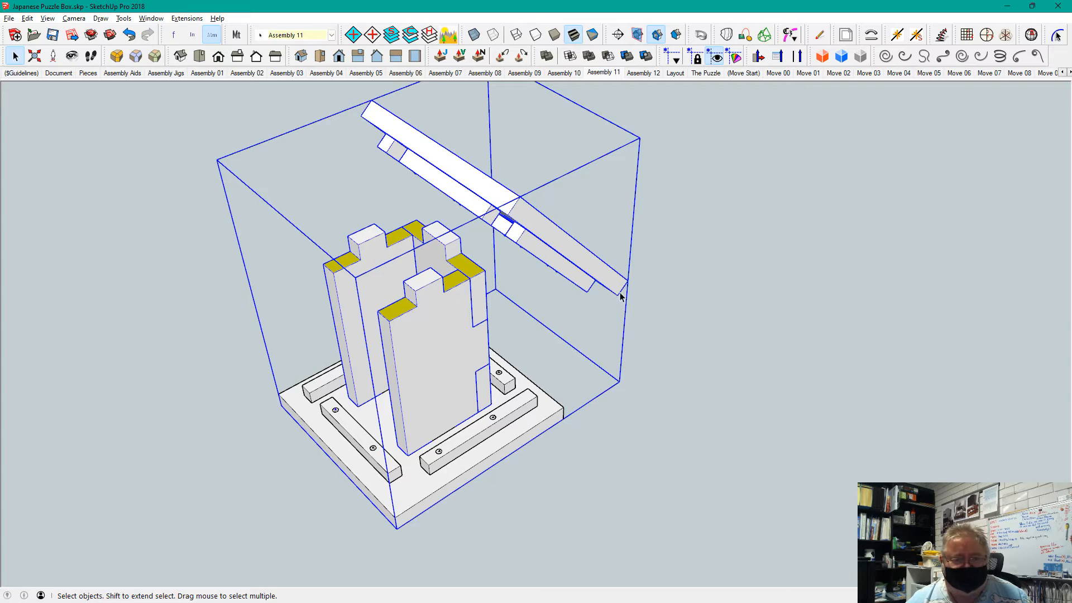
left_click(715, 294)
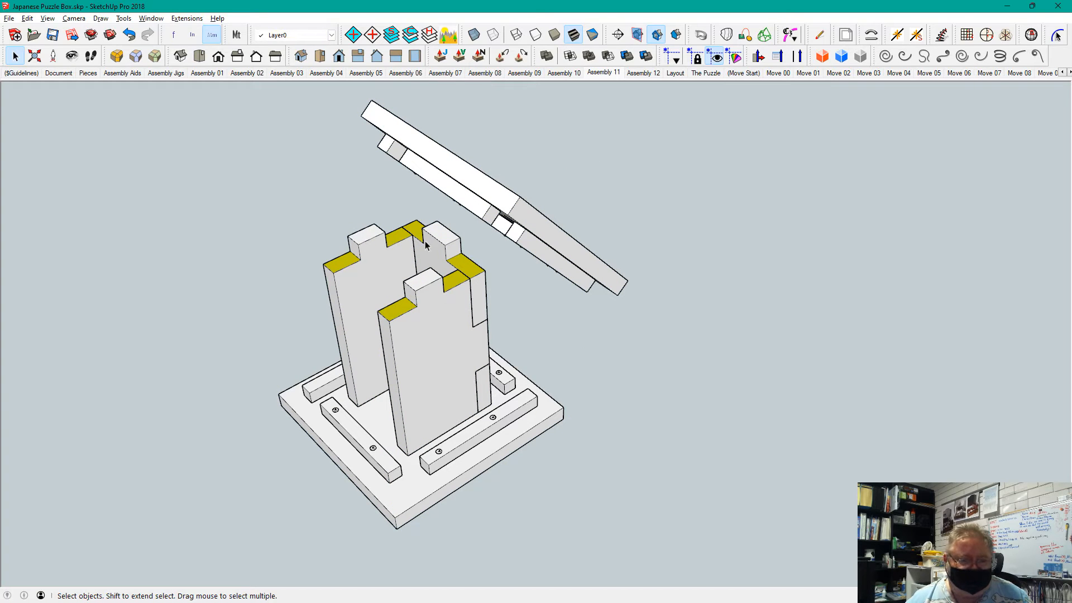
- Advance through Assembly 12 to the Layout scene and highlight the Yellow, Red and Blue side assemblies in turn inside the group
key("Page_Down")
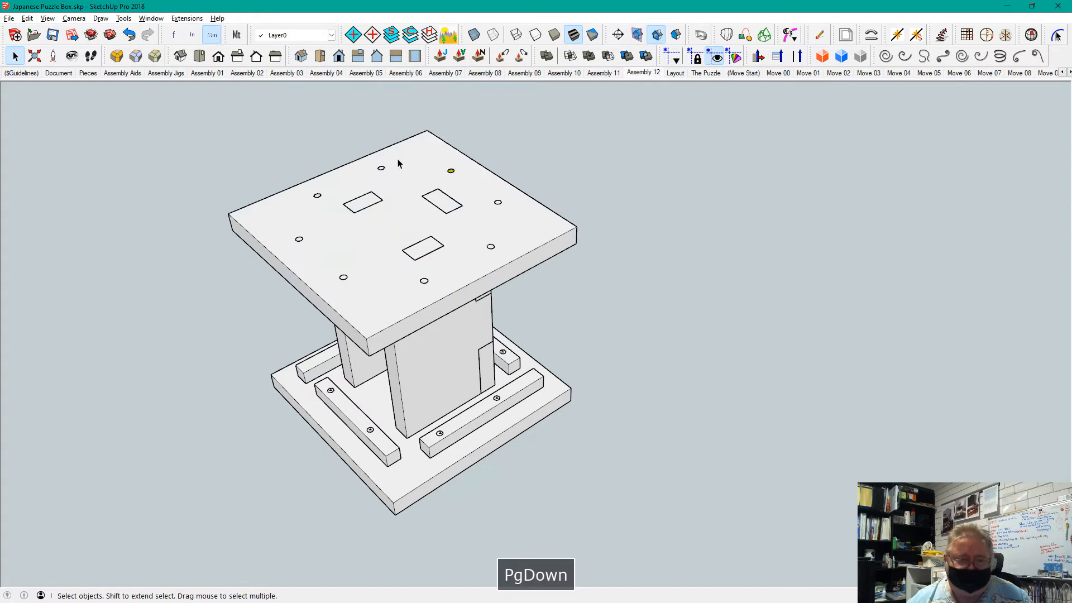
key("Page_Down")
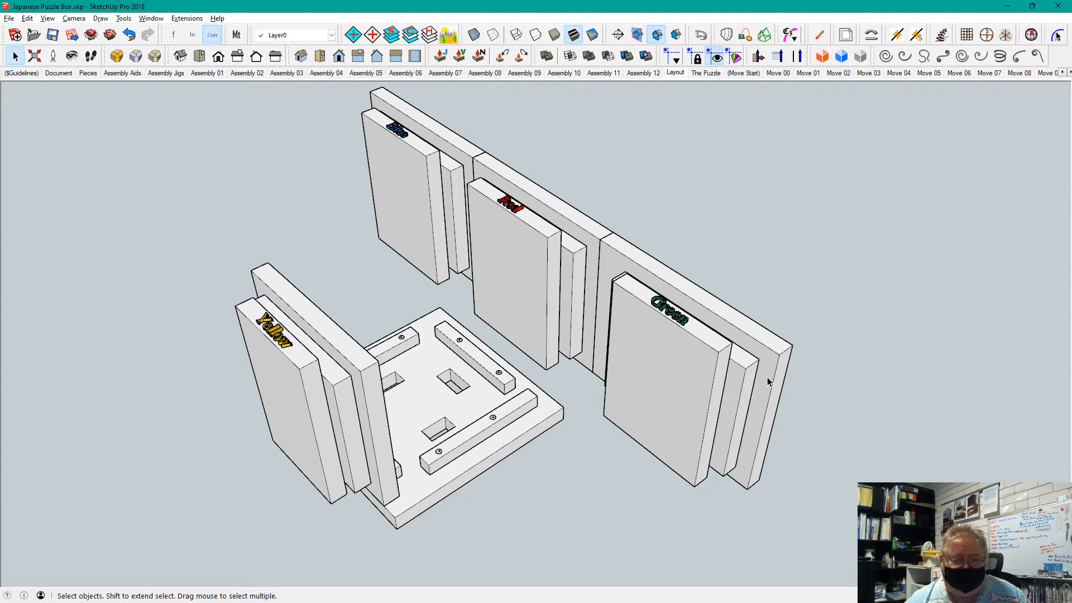
left_click(687, 324)
double_click(687, 324)
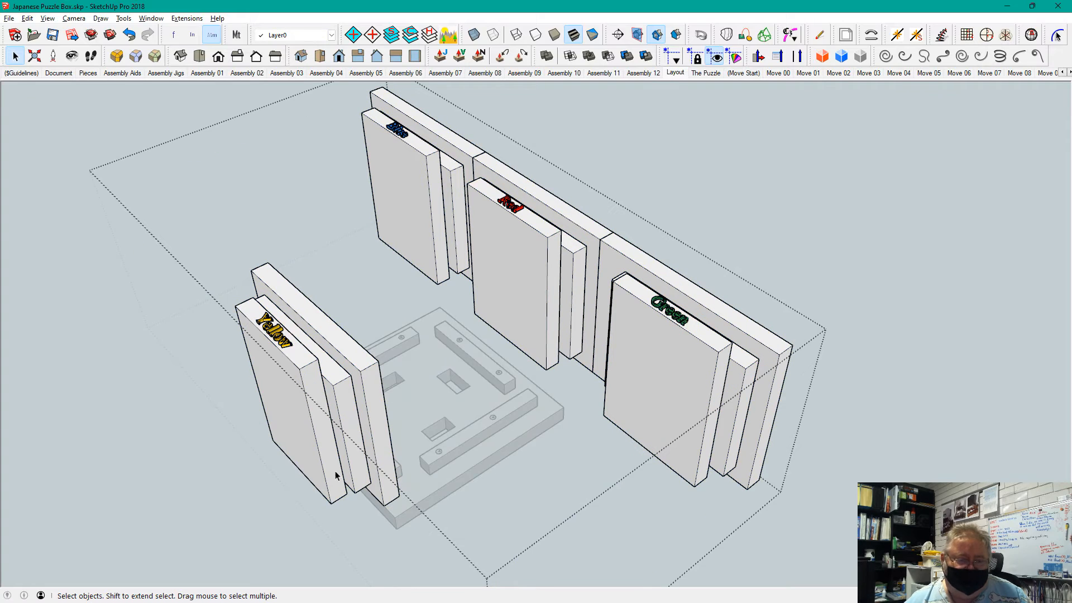
left_click(318, 350)
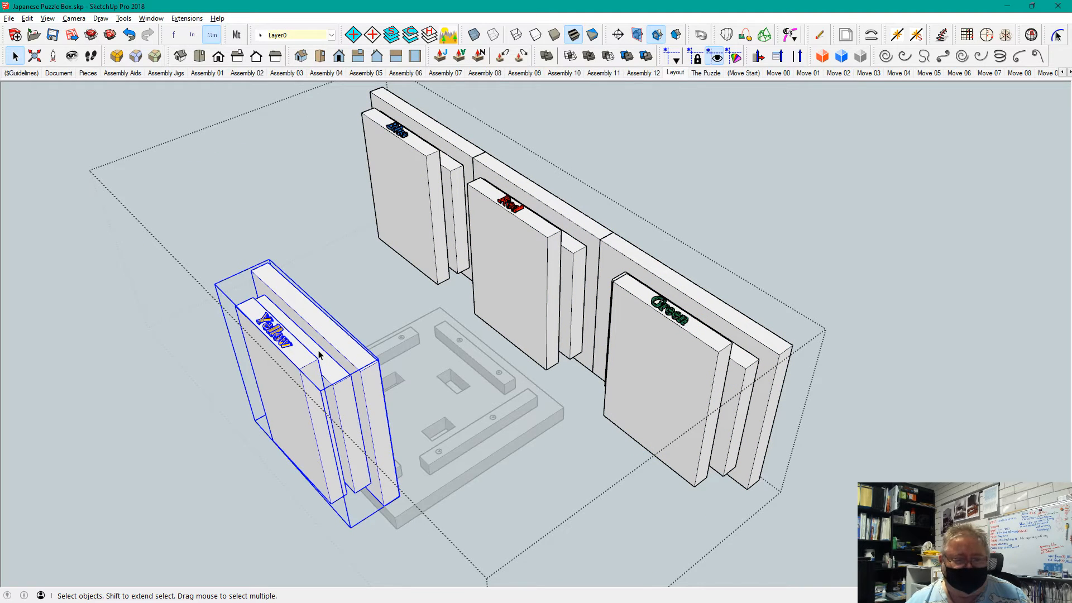
left_click(545, 215)
left_click(456, 155)
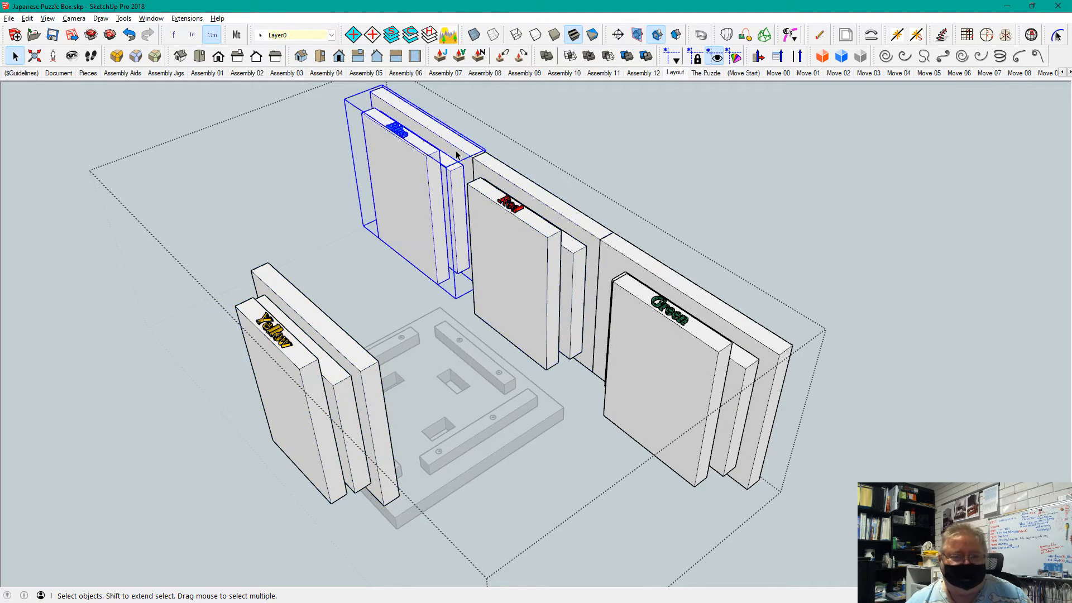
left_click(636, 144)
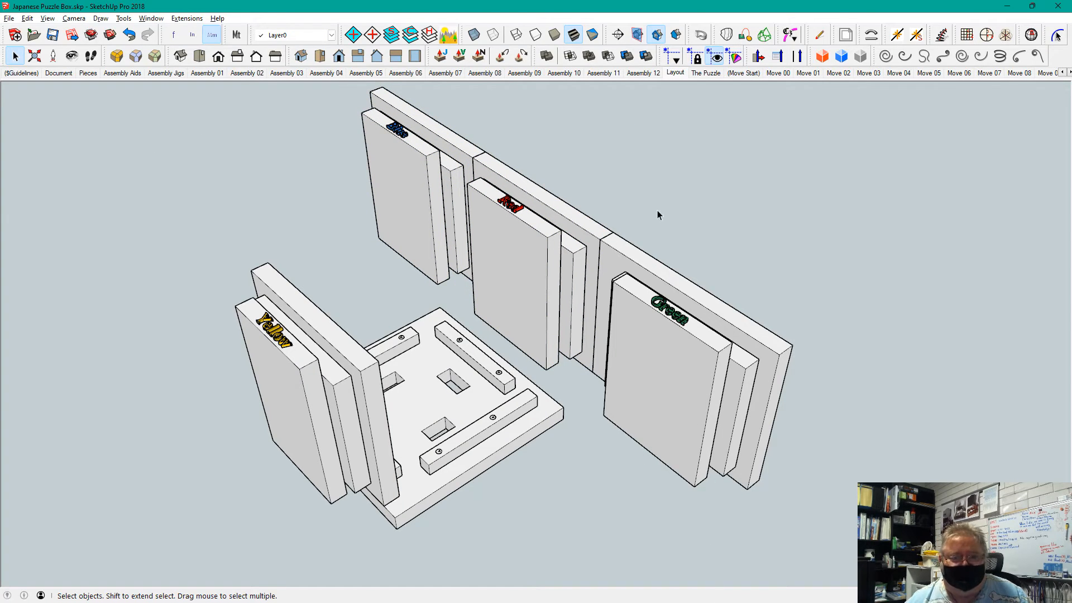
- Show The Puzzle scene with the closed box and advance to the (Move Start) scene
key("Page_Down")
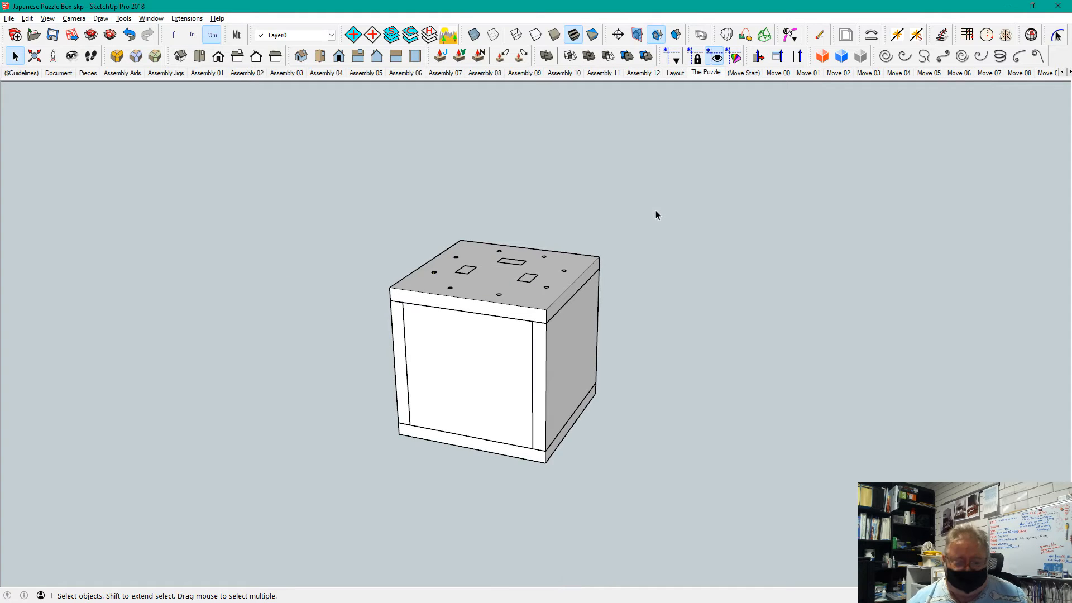
key("Page_Down")
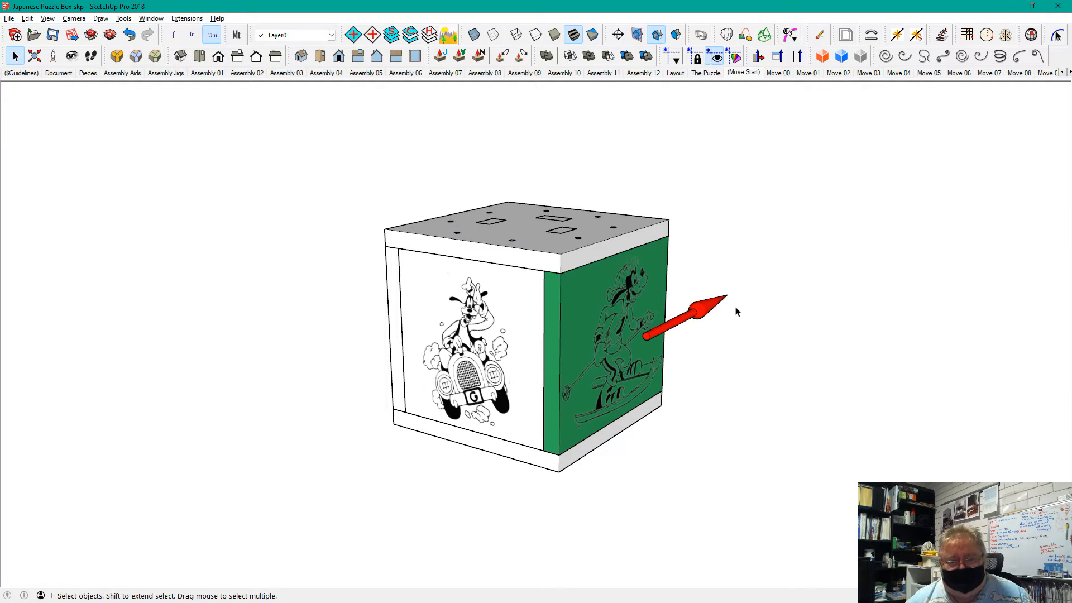
- Highlight the group with the red movement arrow and the Move 00 group of box sides, and examine the decorated box from all sides
left_click(706, 313)
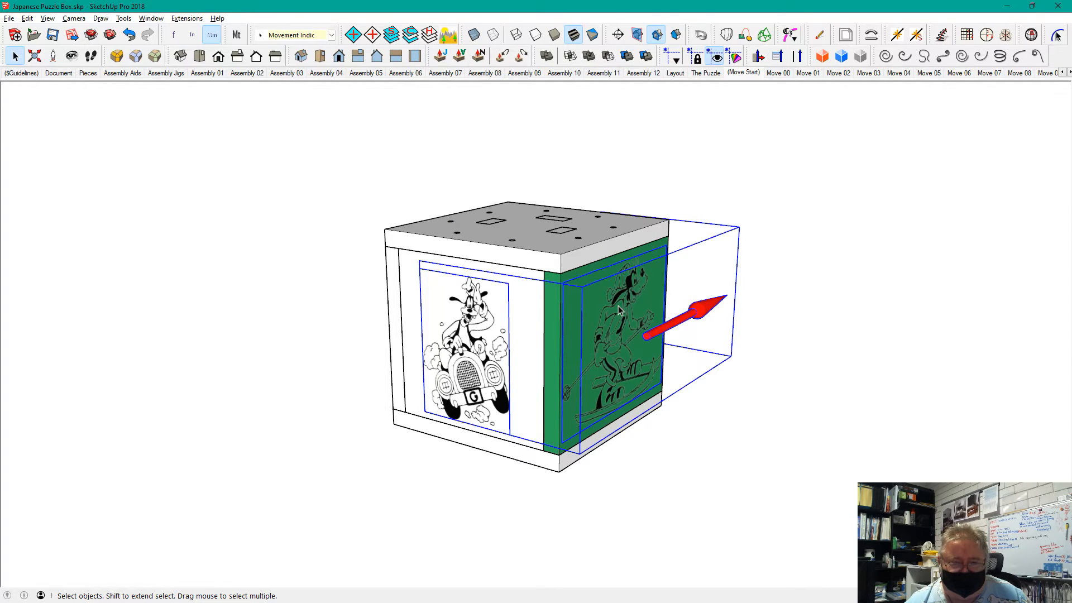
left_click(789, 292)
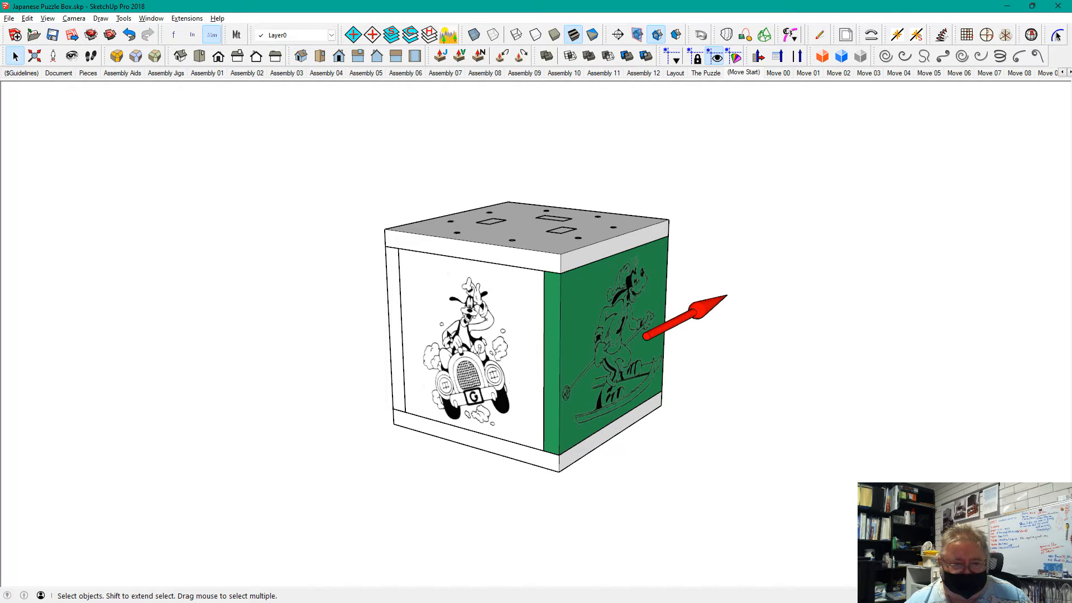
left_click(394, 312)
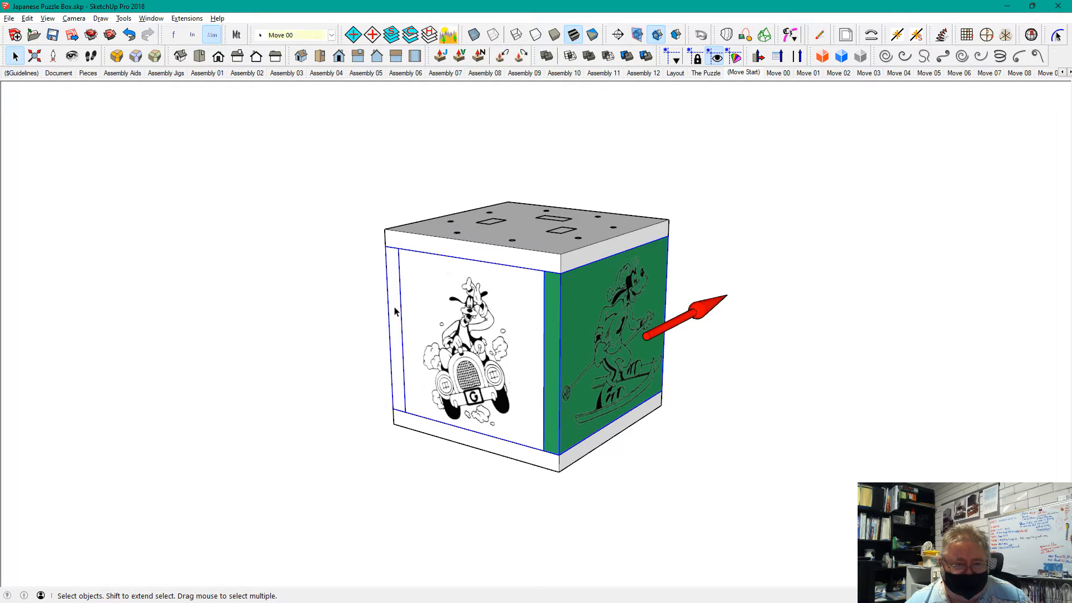
middle_click_drag(400, 388, 960, 332)
middle_click_drag(362, 452, 784, 427)
middle_click_drag(383, 417, 183, 357)
middle_click_drag(651, 372, 584, 354)
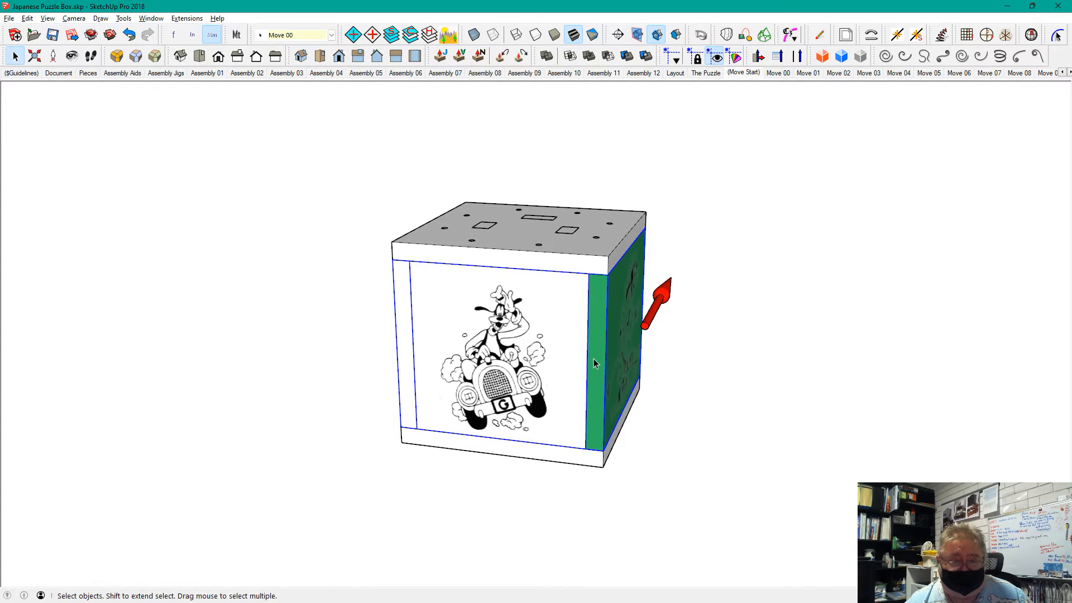
left_click(679, 363)
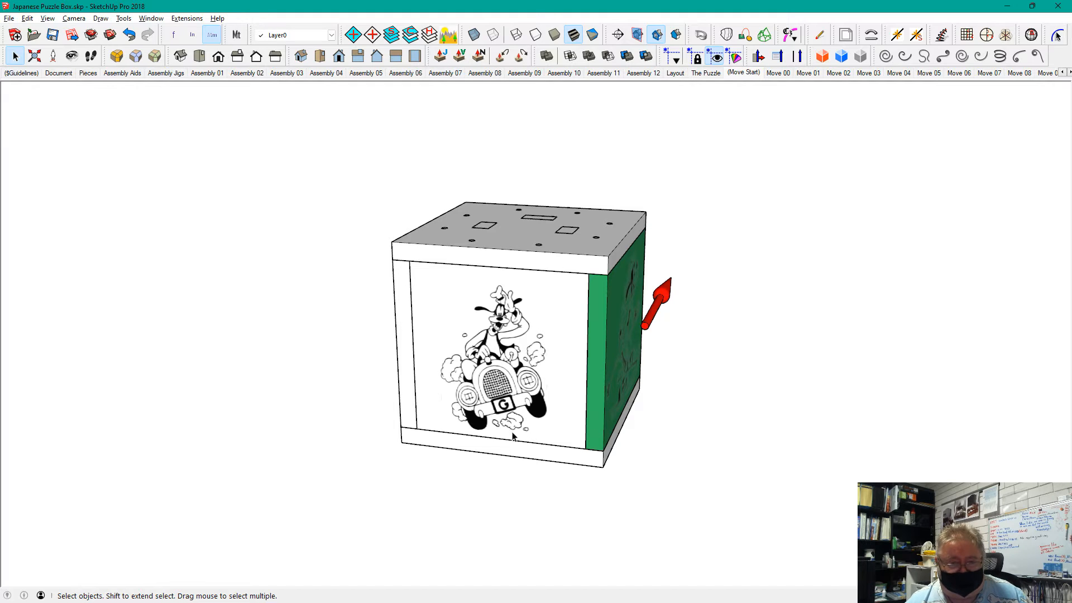
middle_click_drag(774, 413, 560, 445)
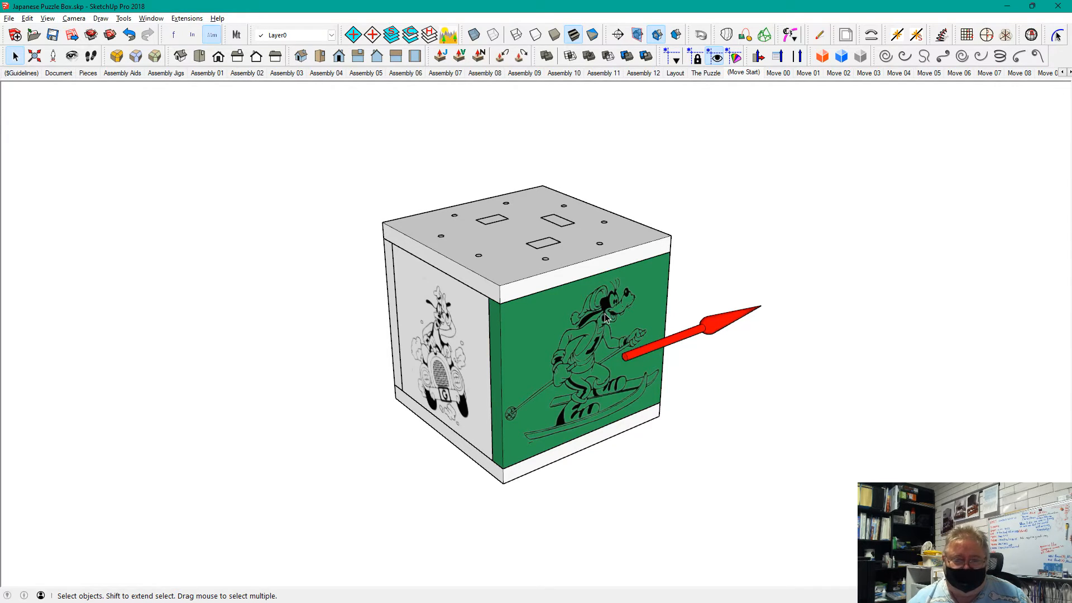
- Play through the opening moves from Move 00 to Move 10 and on to the Re-Assembled scene
key("Page_Down")
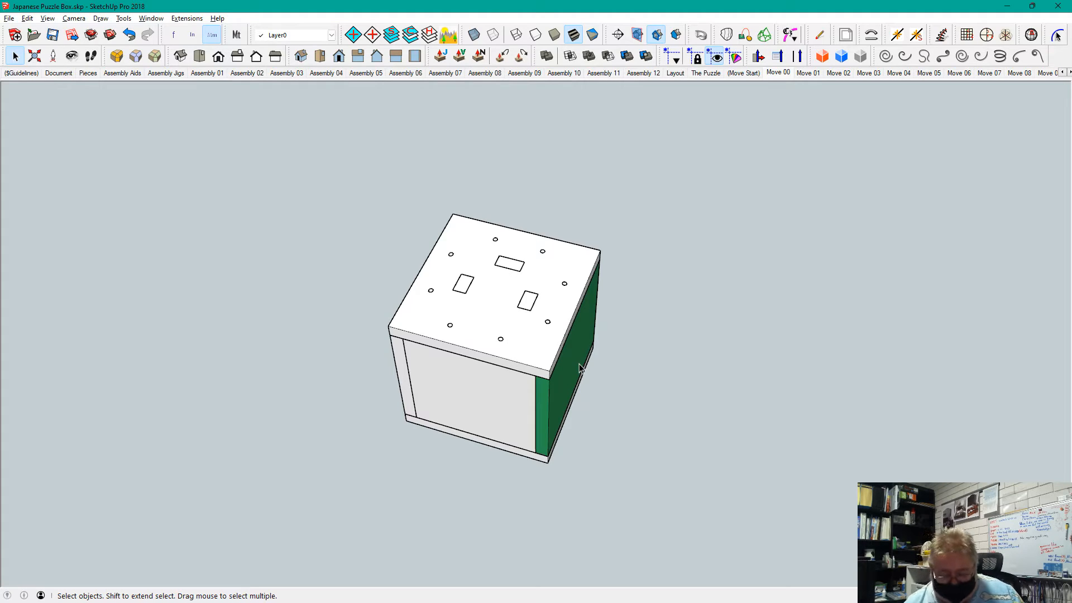
key("Page_Down")
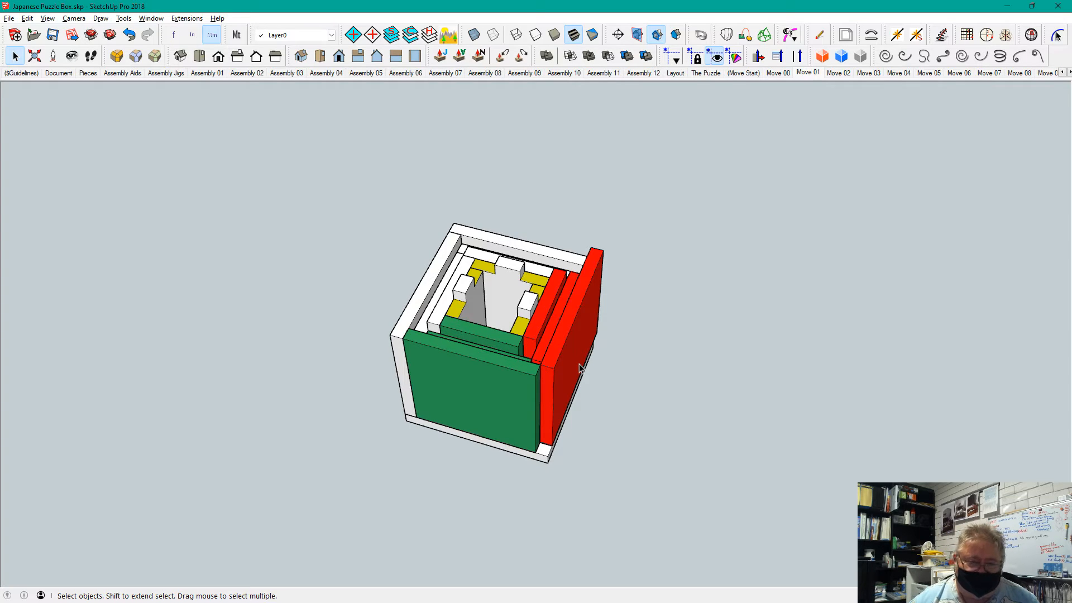
key("Page_Down")
key("Page_Down")
key("Page_Down")
key("Page_Down")
key("Page_Down")
key("Page_Down")
key("Page_Down")
key("Page_Down")
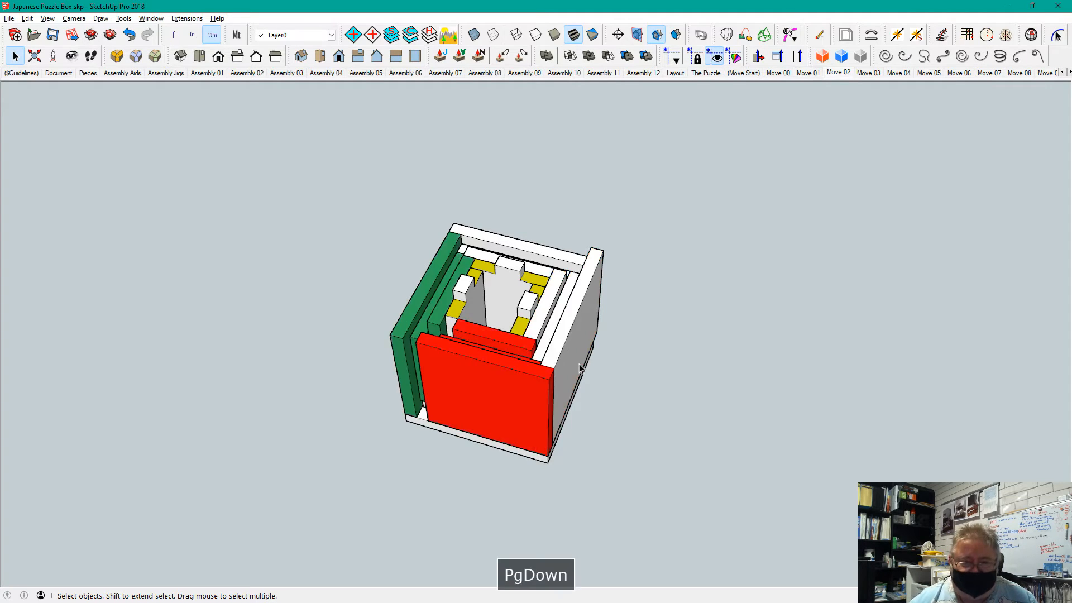
key("Page_Down")
key("Page_Down")
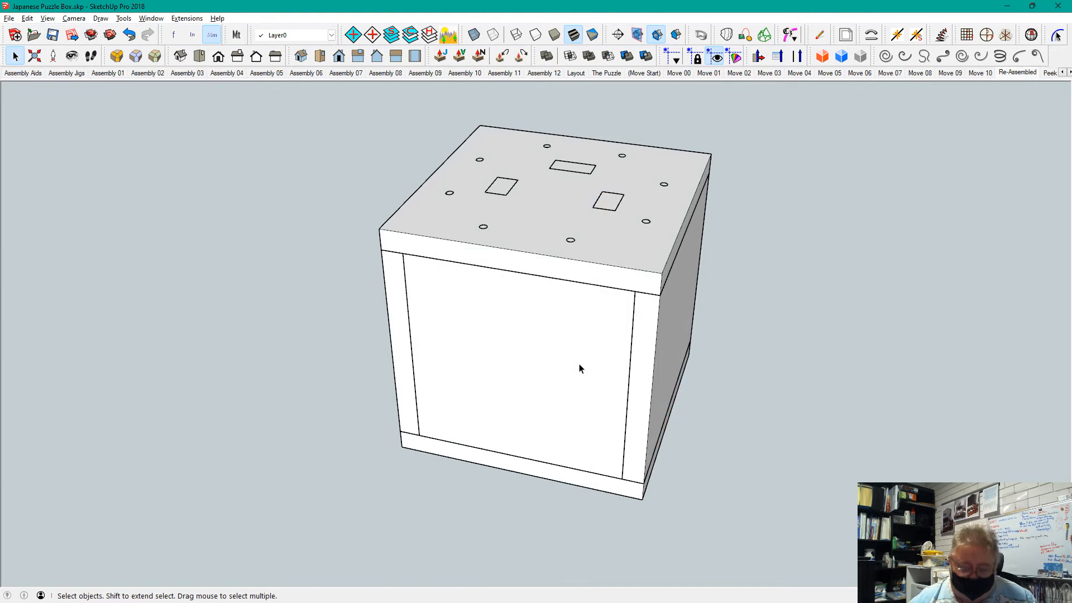
- Show the Peek-a-Boo and Laser scenes and check the camera projection used for the flat parts layout
key("Page_Down")
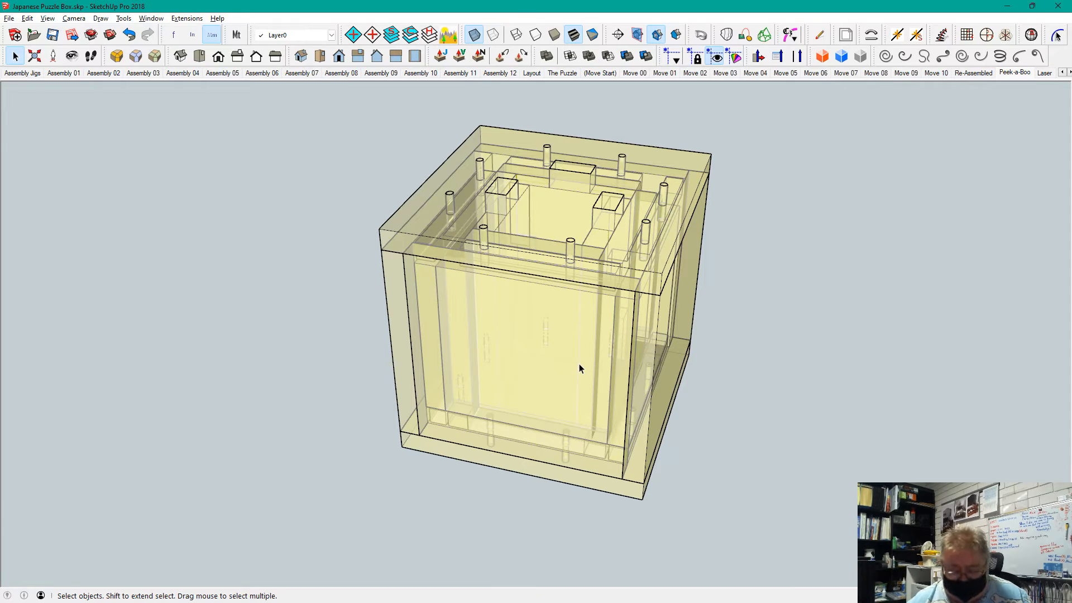
key("Page_Down")
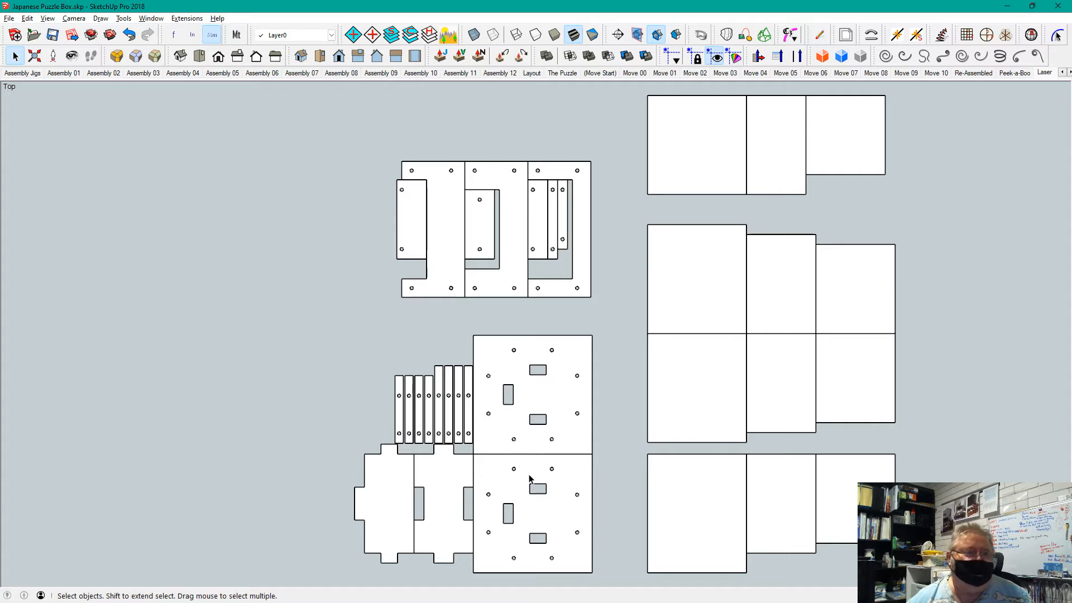
left_click(85, 20)
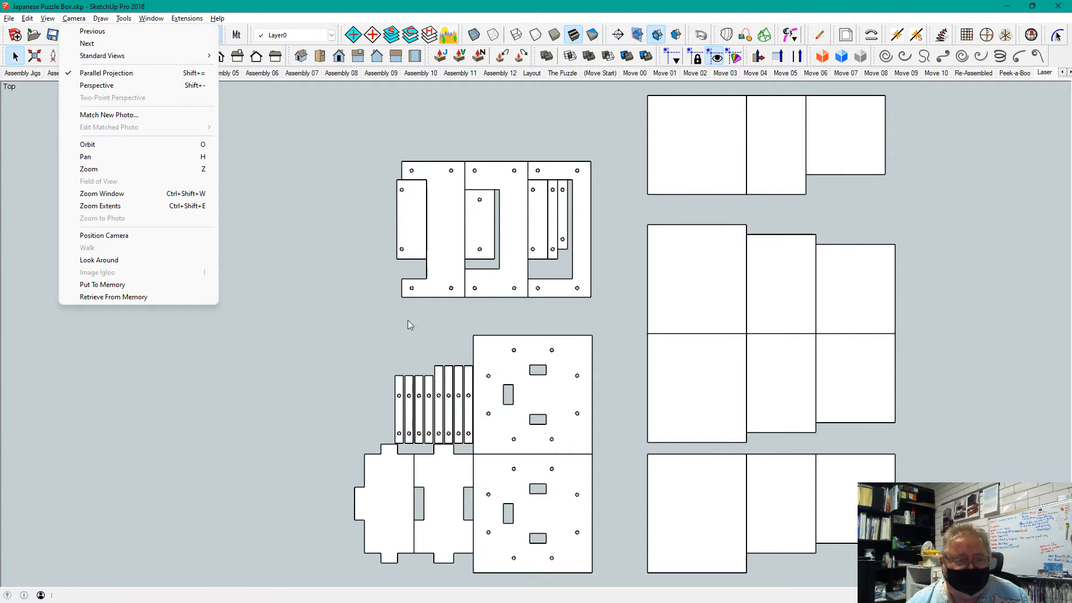
left_click(379, 329)
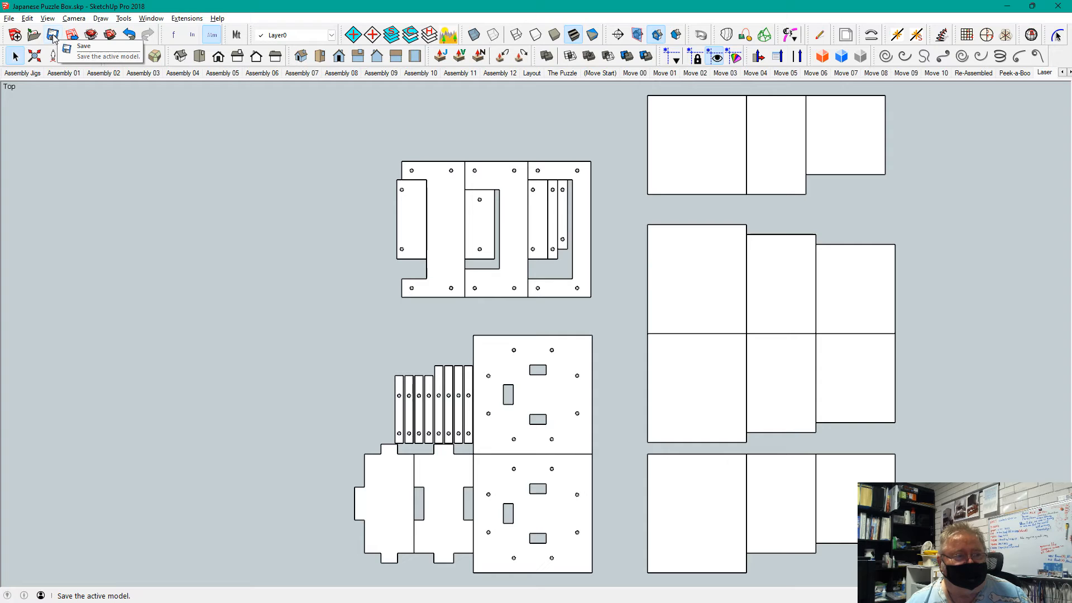
- Save the model and send it to LayOut as a new document based on the Speedy 100 Laser Bed template
left_click(71, 36)
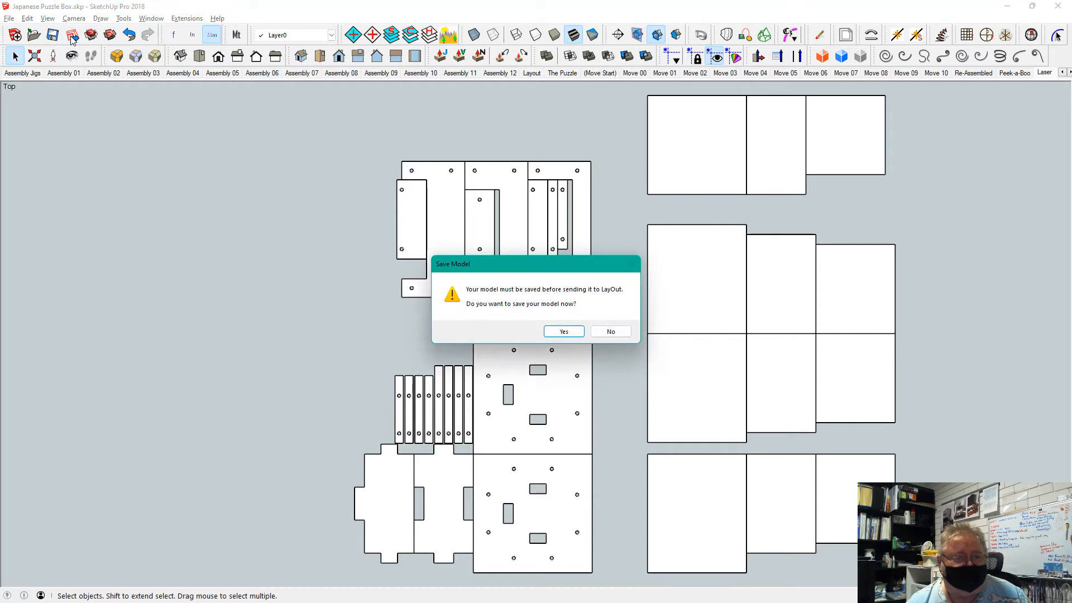
left_click(568, 332)
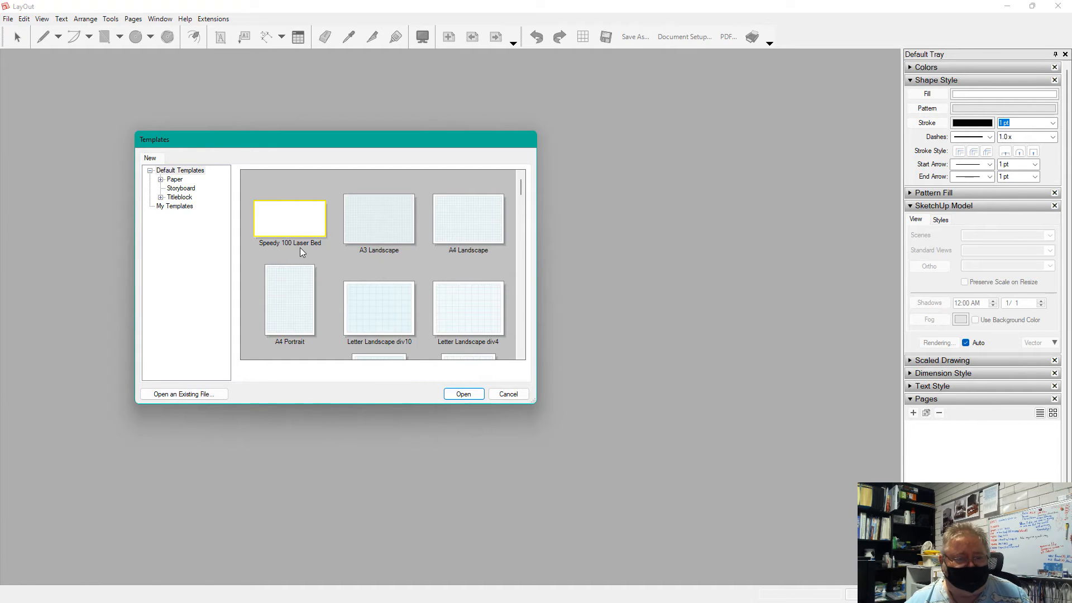
double_click(301, 219)
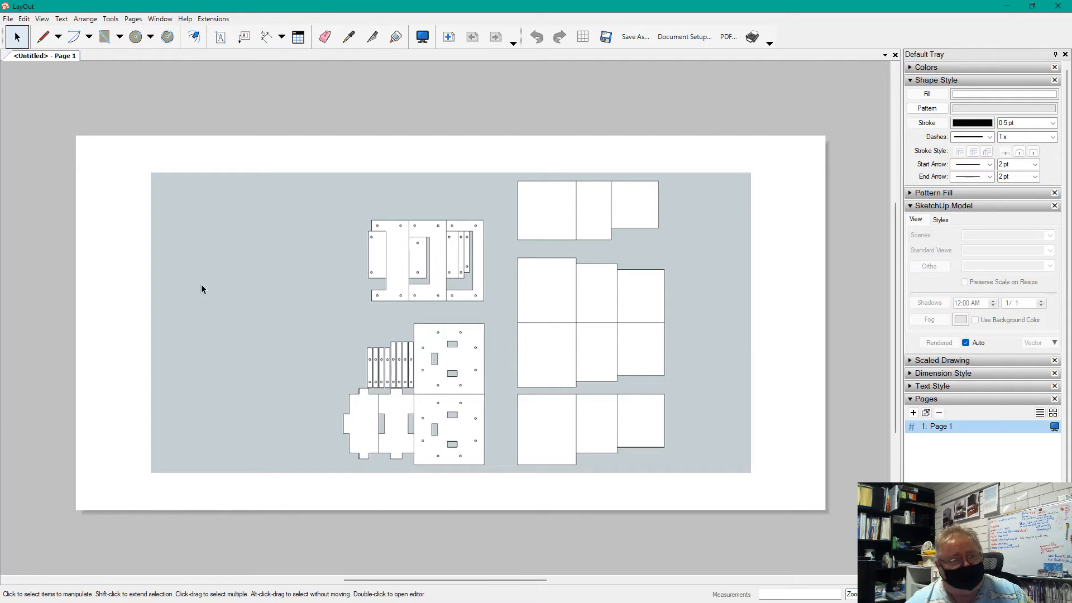
- Enable Preserve Scale on Resize for the model viewport and set its scale to 1 mm:1 mm (1:1)
left_click(237, 289)
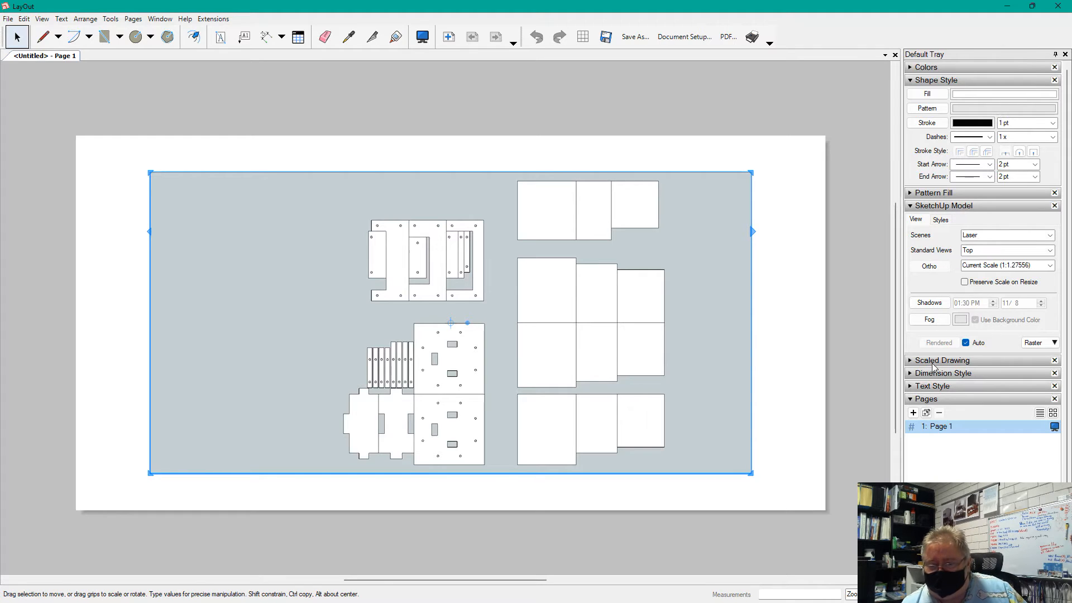
left_click(931, 362)
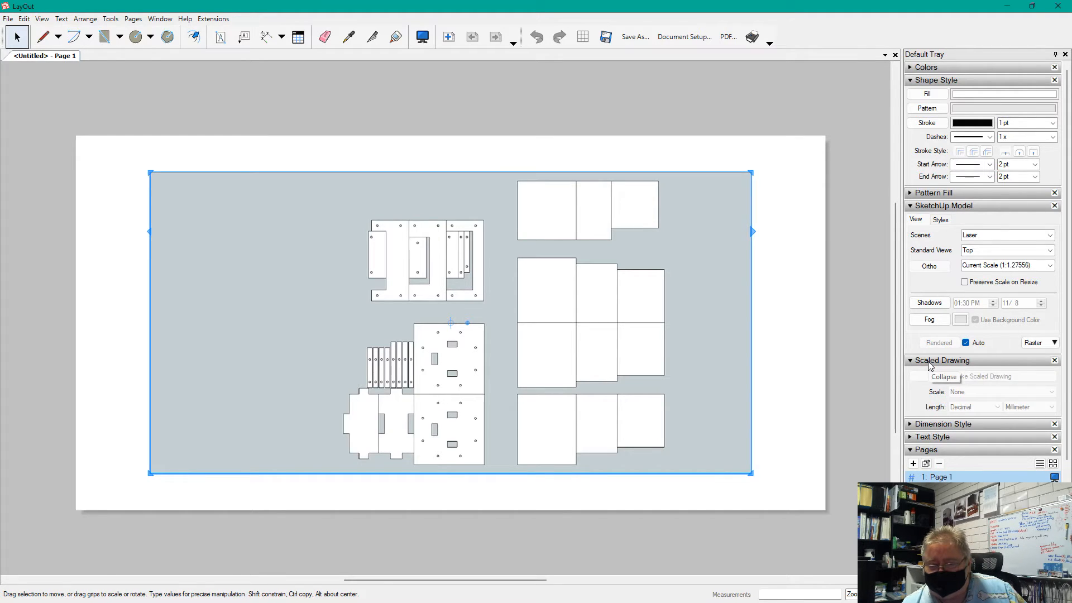
scroll(931, 365, "down", 5)
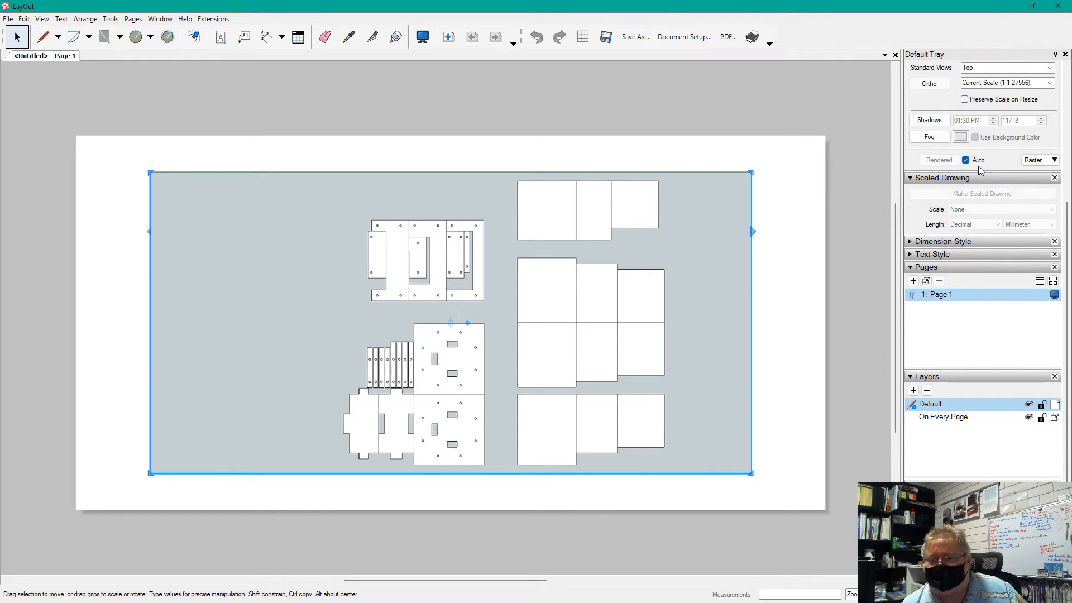
scroll(977, 172, "up", 4)
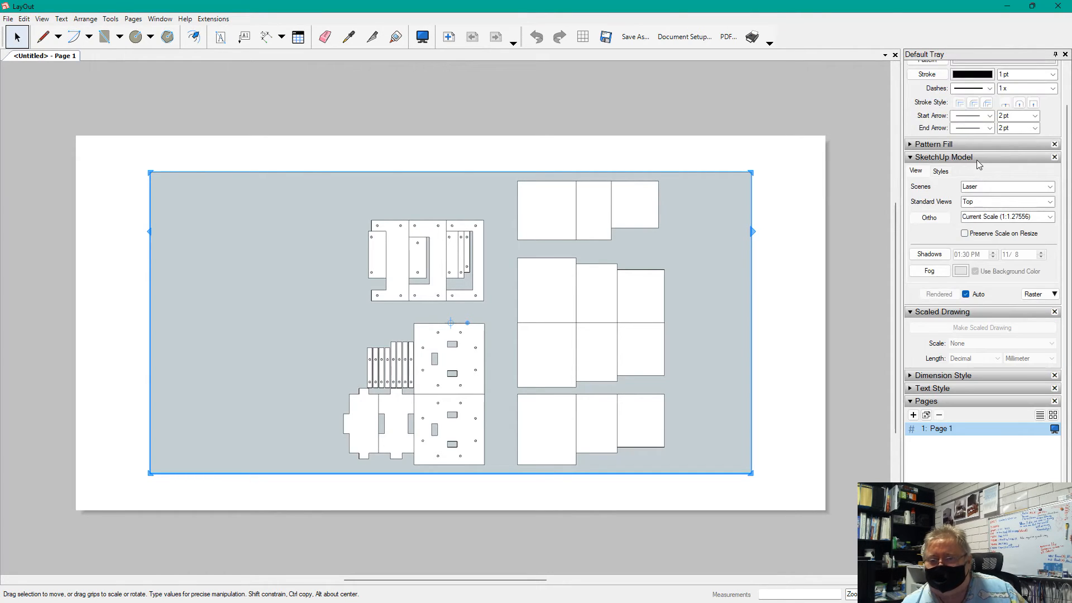
left_click(970, 161)
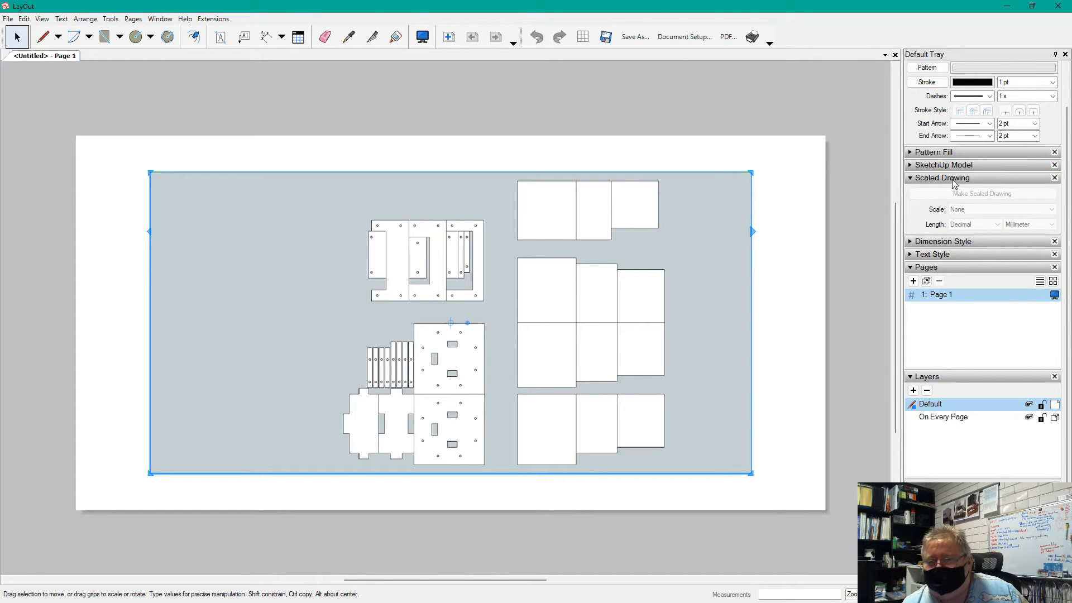
left_click(955, 165)
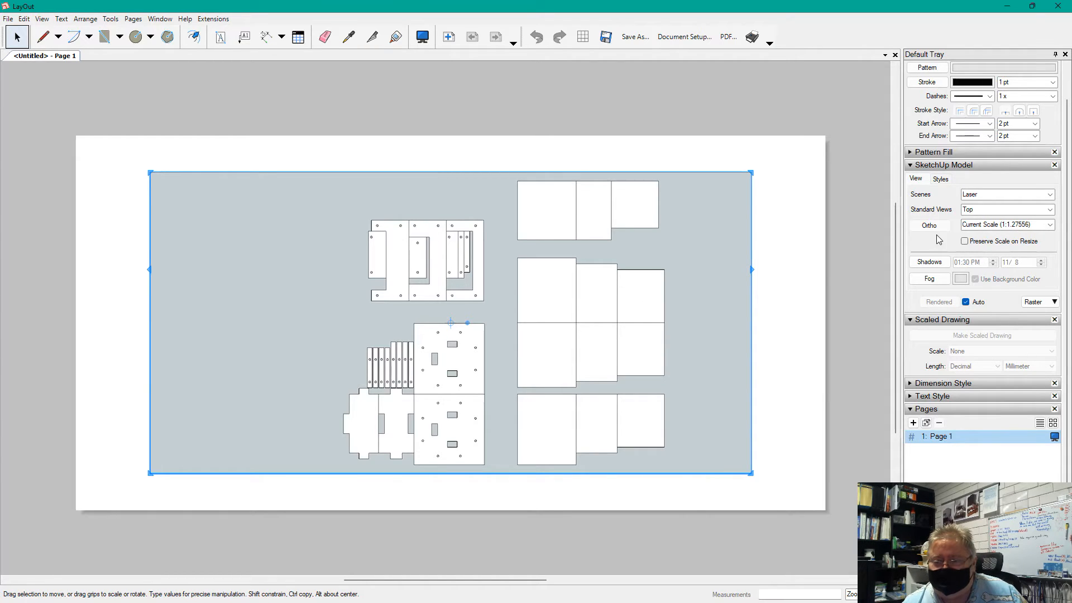
left_click(965, 242)
left_click(1043, 225)
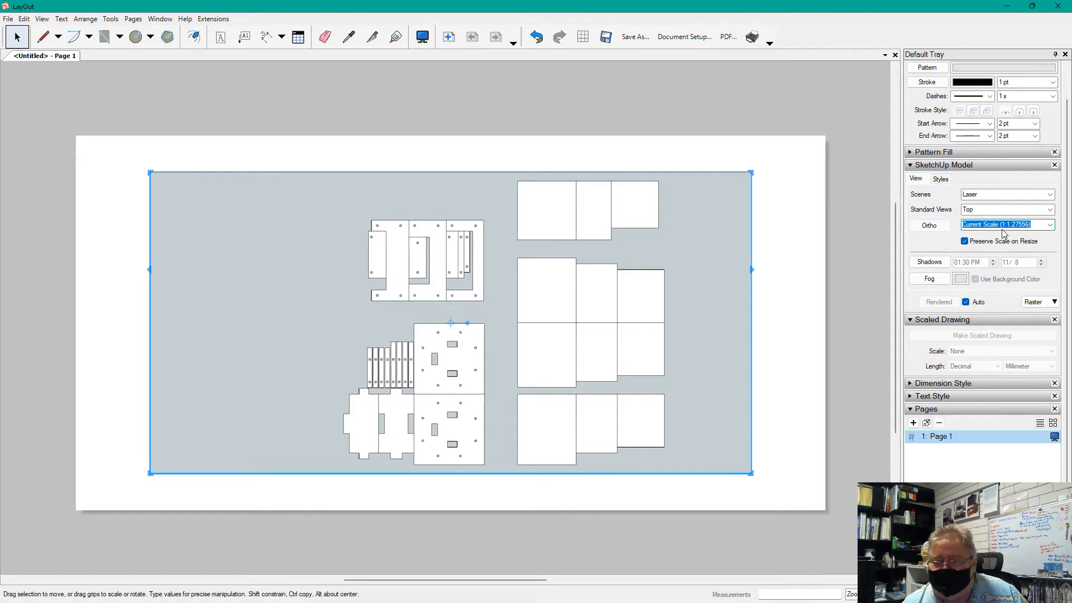
left_click(1050, 224)
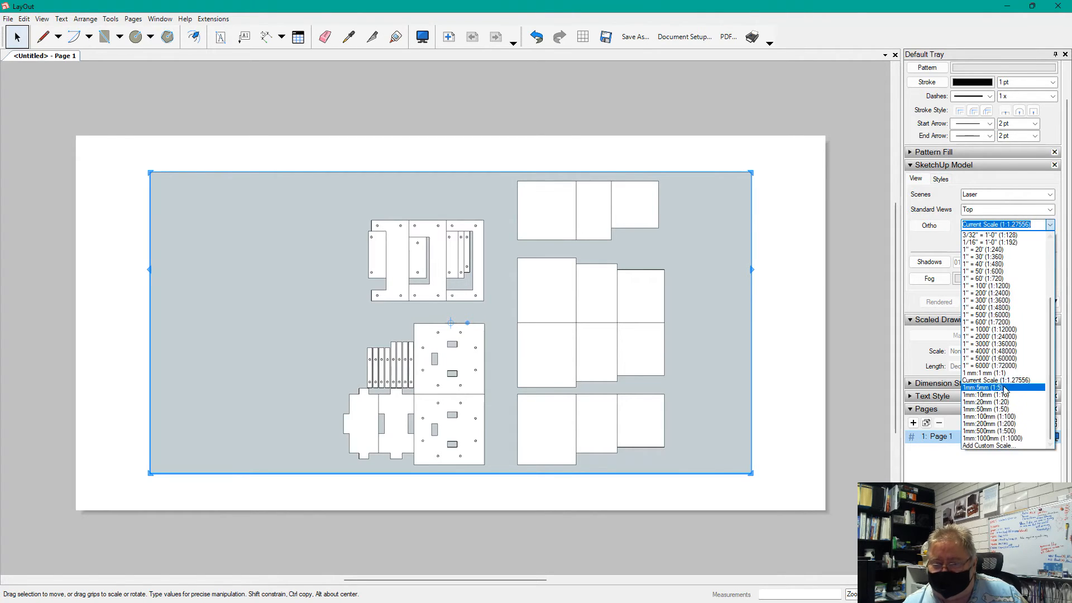
left_click(992, 372)
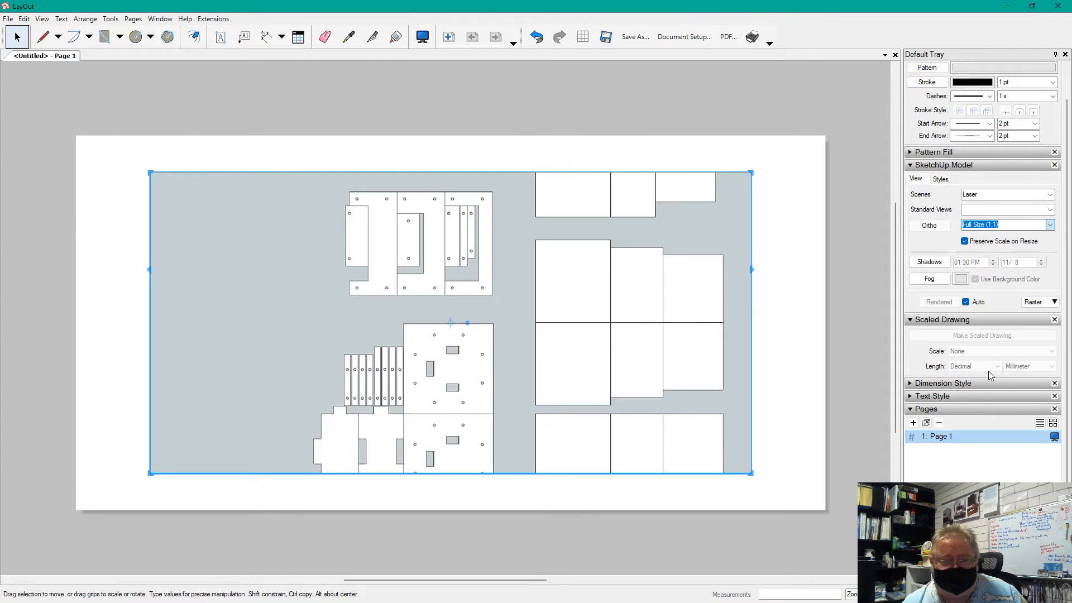
- Enlarge the viewport beyond the page's upper and lower edges and shift it slightly down so all parts lie complete on the page
left_click_drag(404, 172, 411, 110)
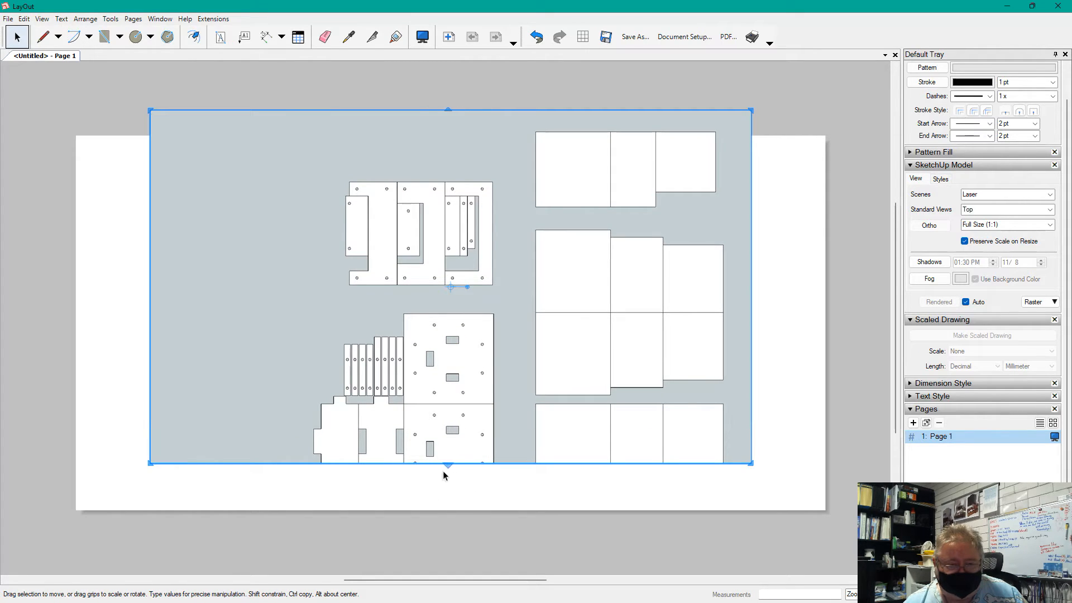
left_click_drag(450, 465, 453, 531)
left_click_drag(552, 377, 551, 386)
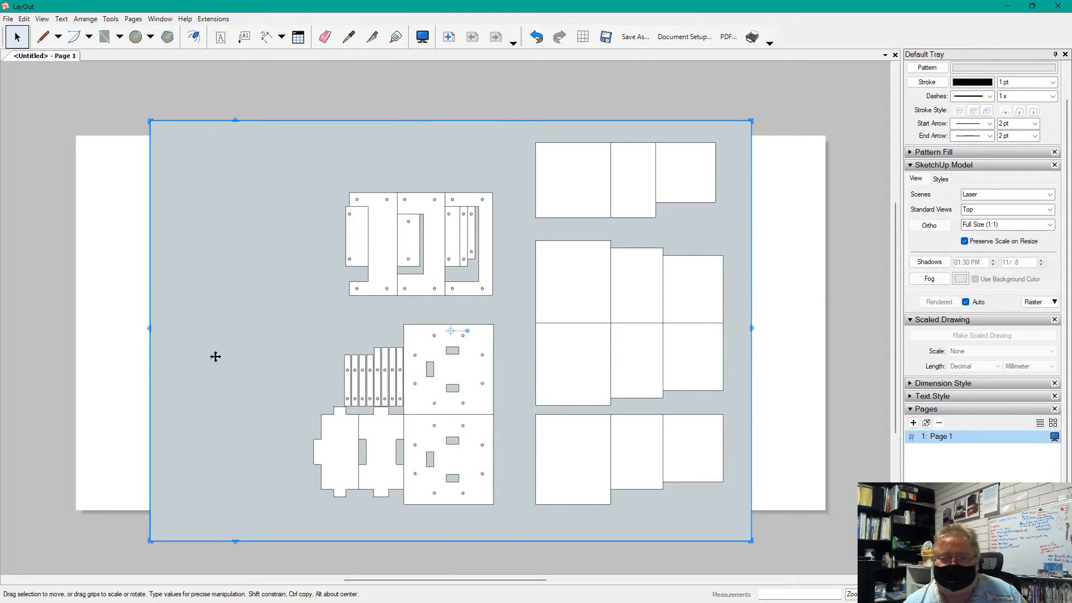
- Turn off the viewport's background and set its rendering to Vector, suppressing future vector rendering warnings
left_click(941, 180)
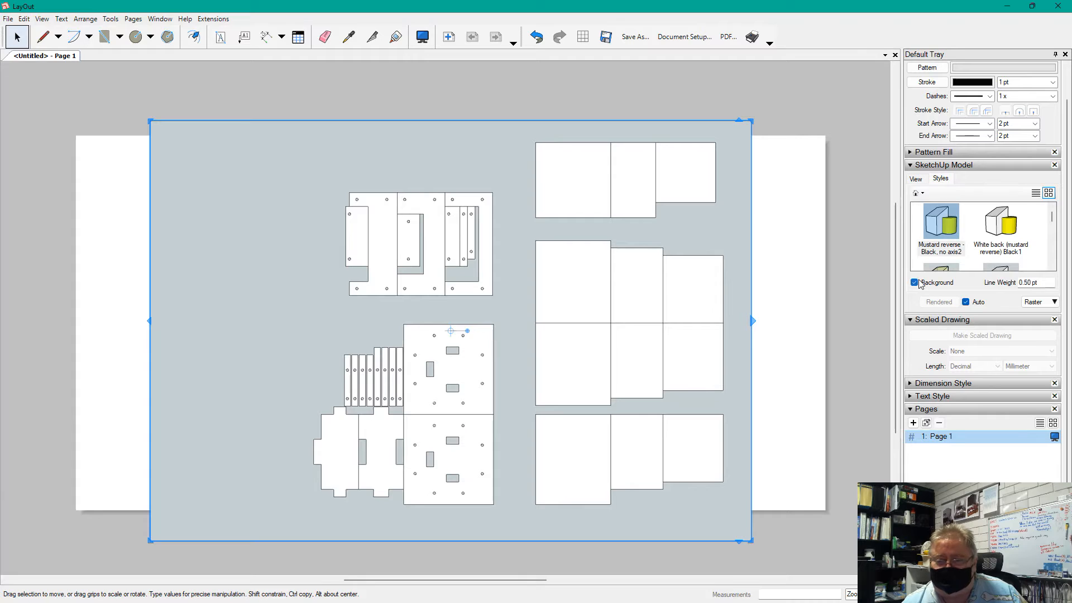
left_click(915, 283)
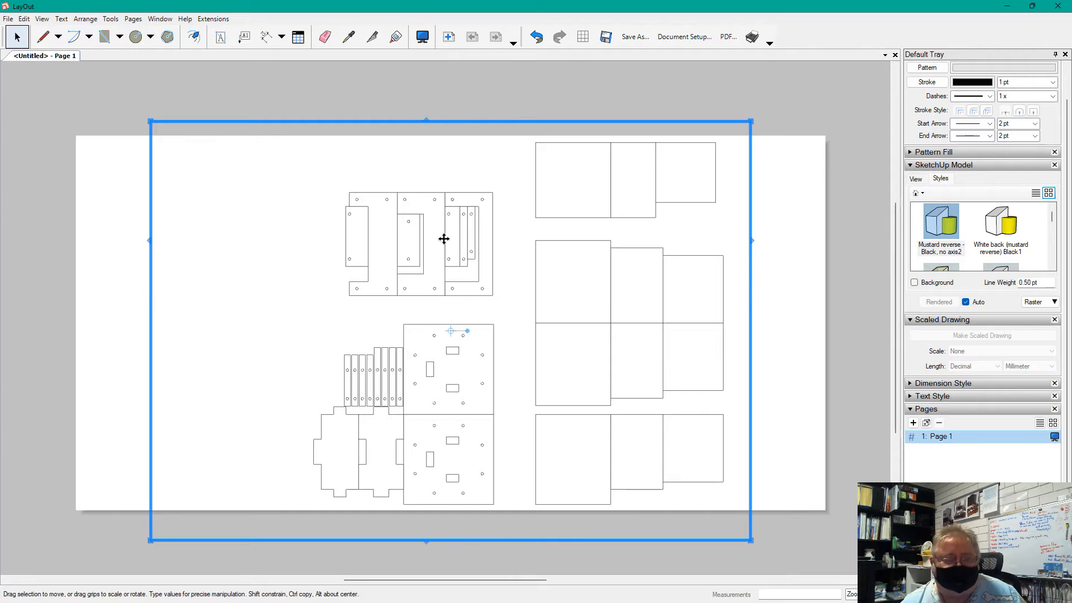
left_click(1055, 302)
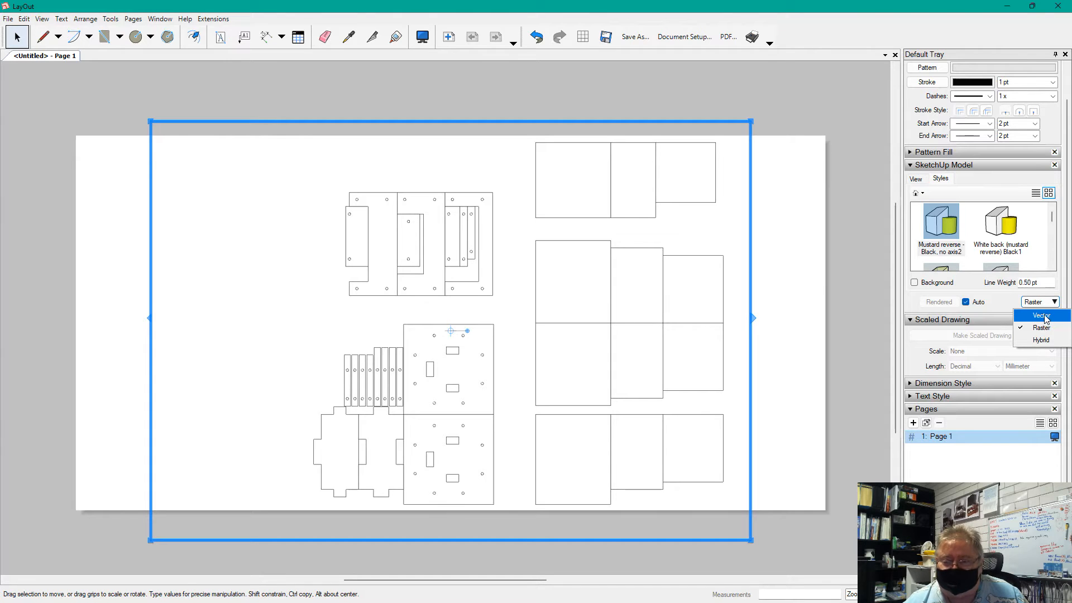
left_click(1045, 318)
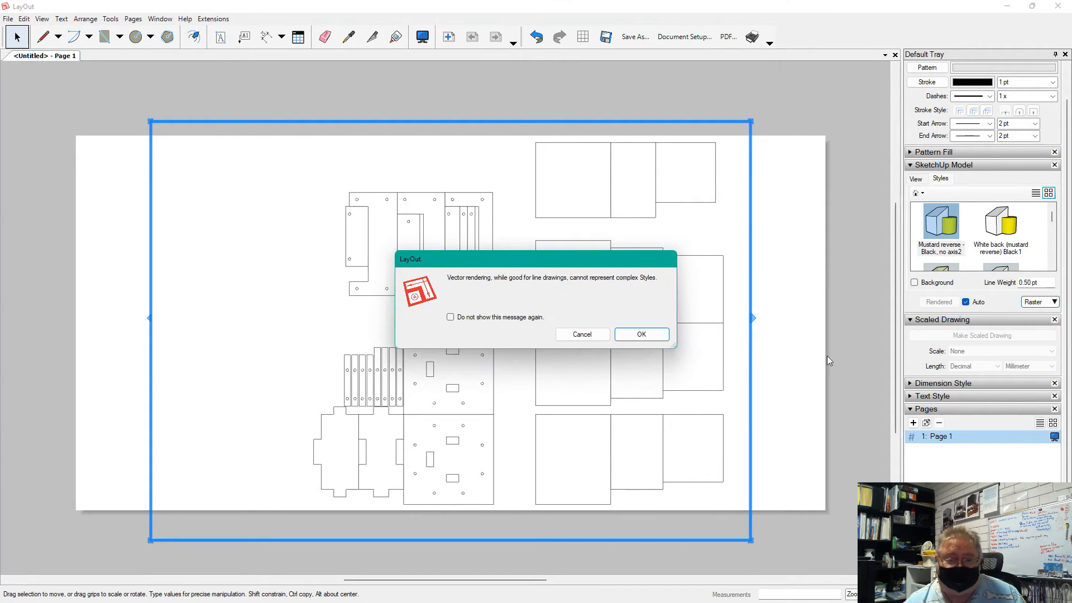
left_click(450, 318)
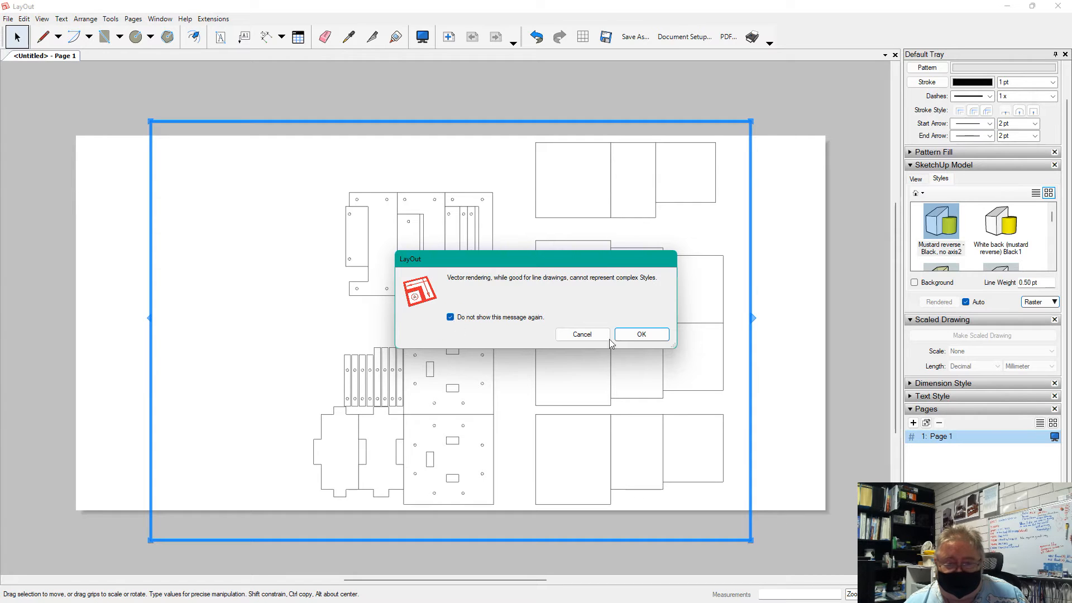
left_click(633, 333)
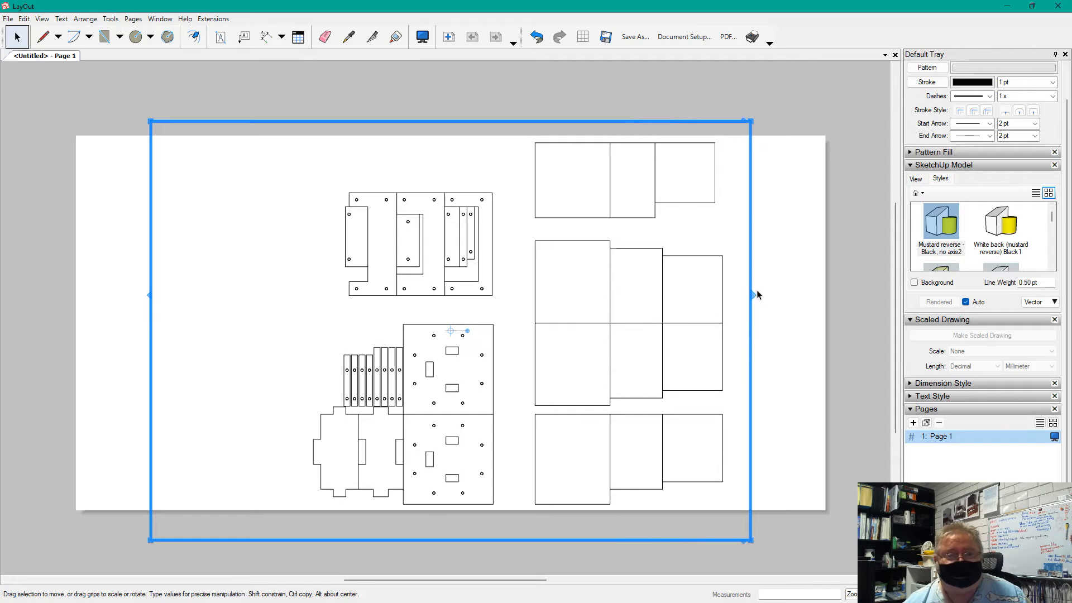
left_click(790, 289)
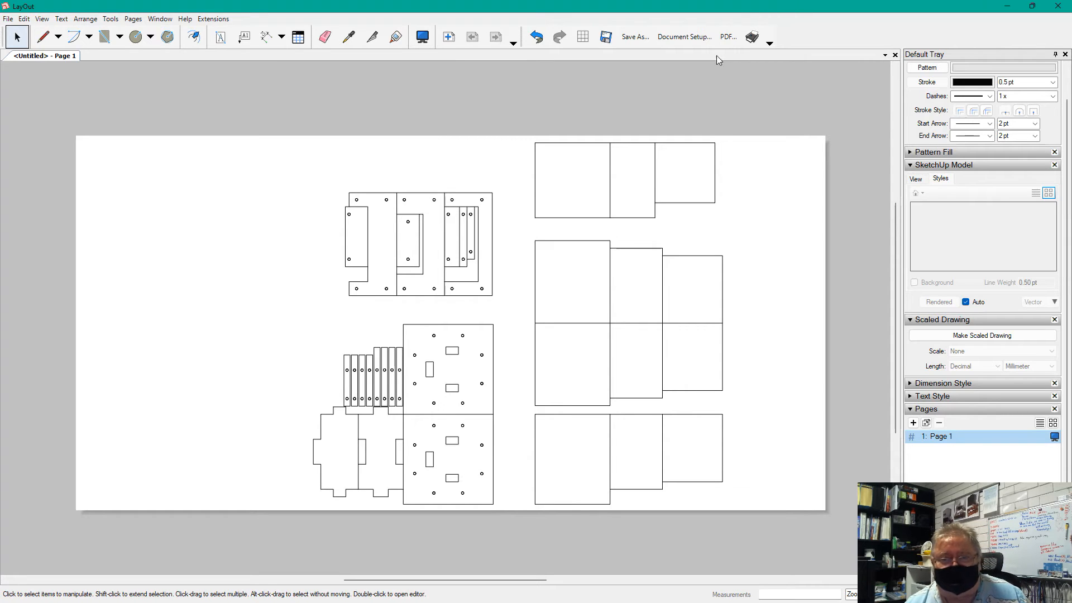
- Export the LayOut page as a PDF named Fred in the Japanese Puzzle Box project's PDF folder
left_click(727, 37)
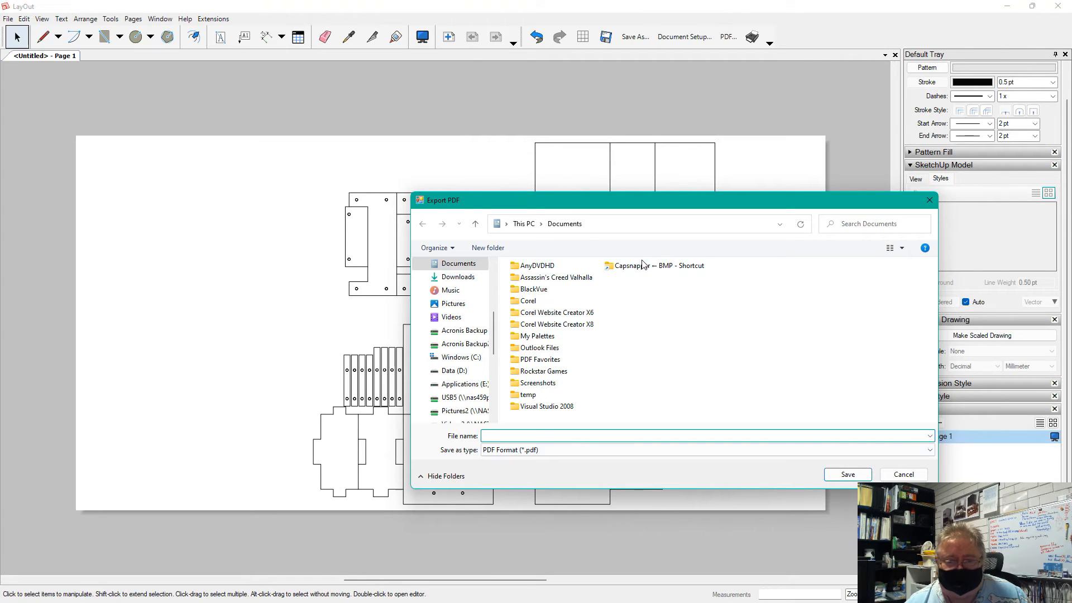
left_click_drag(494, 348, 491, 391)
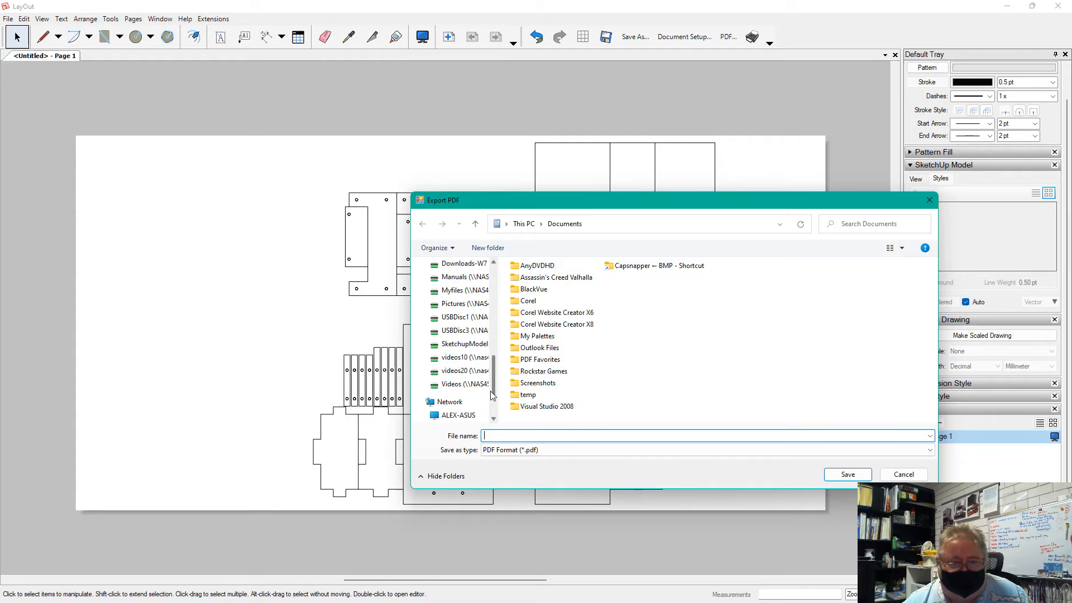
left_click(464, 343)
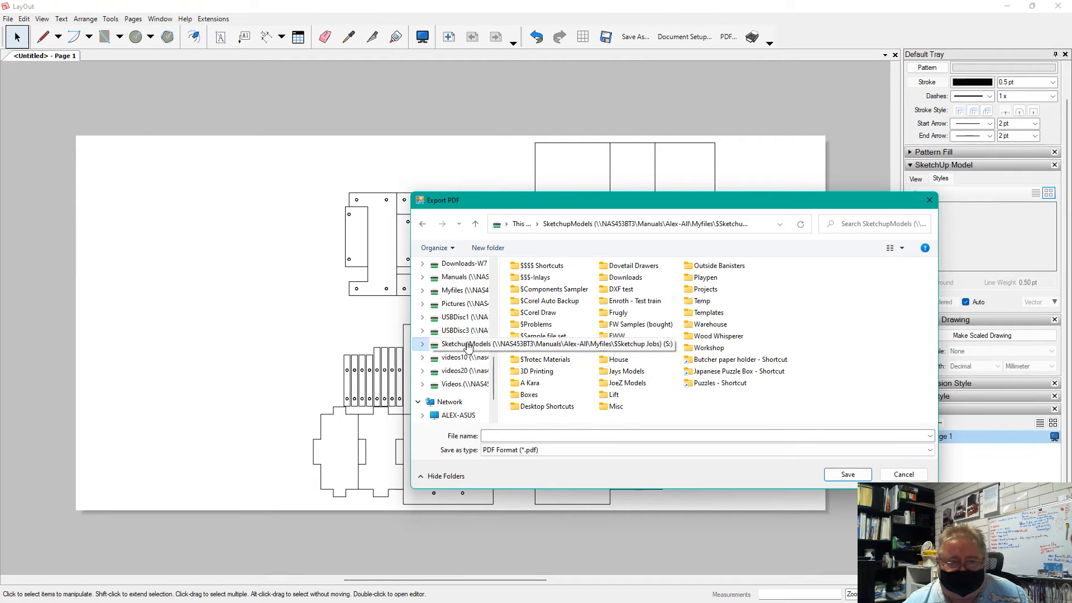
double_click(726, 371)
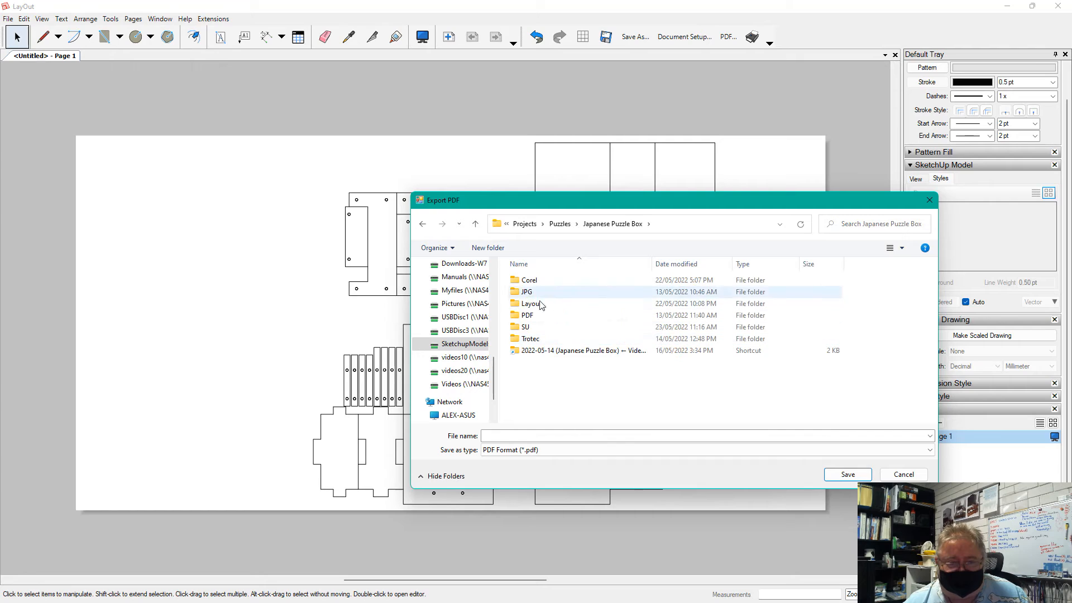
double_click(524, 315)
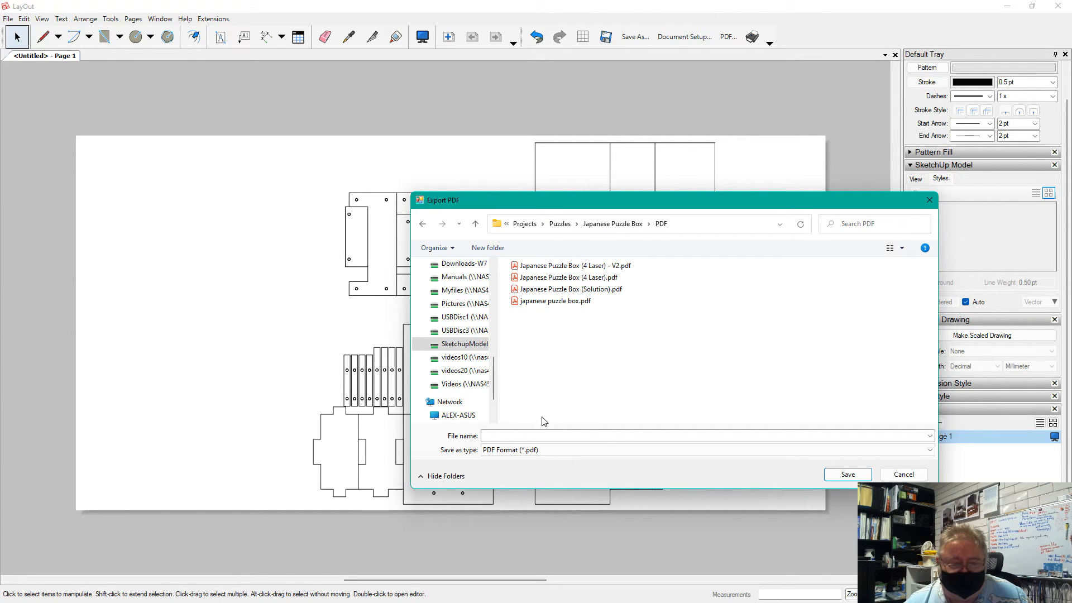
left_click(494, 435)
type("Fre")
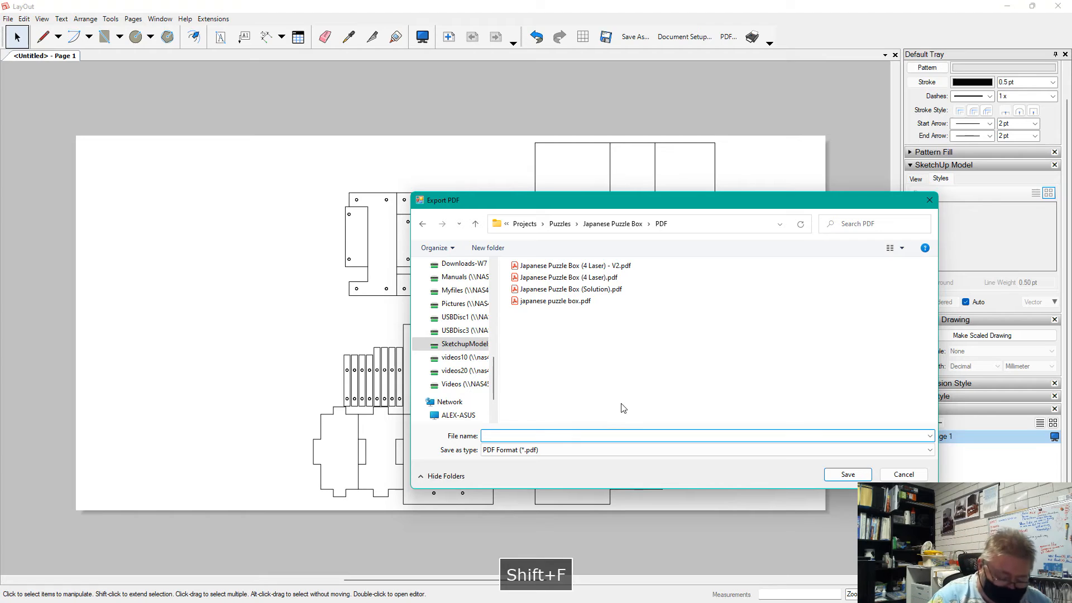
type("d")
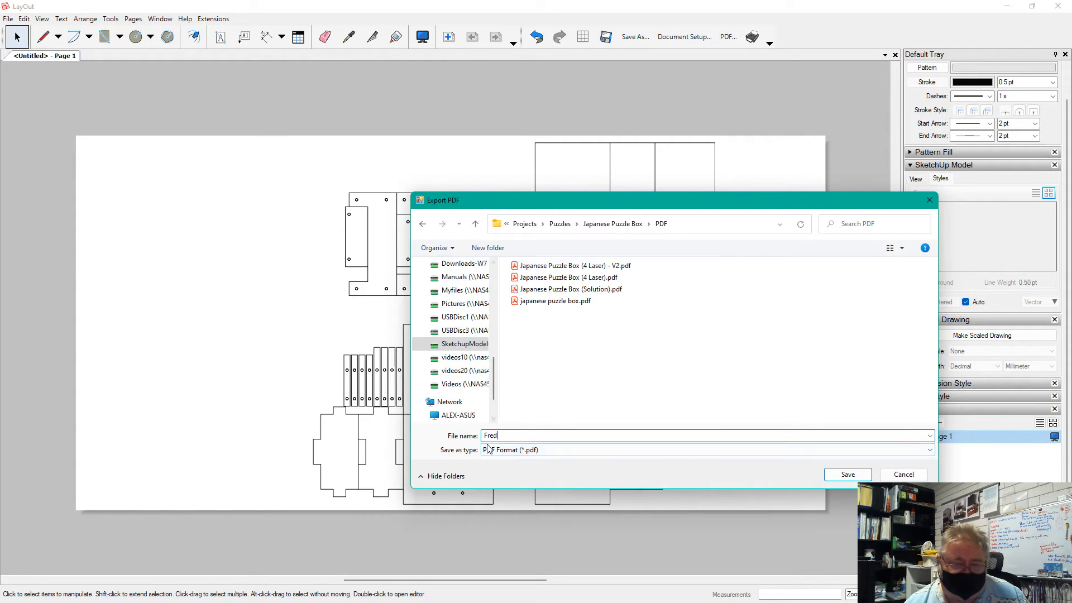
left_click(855, 474)
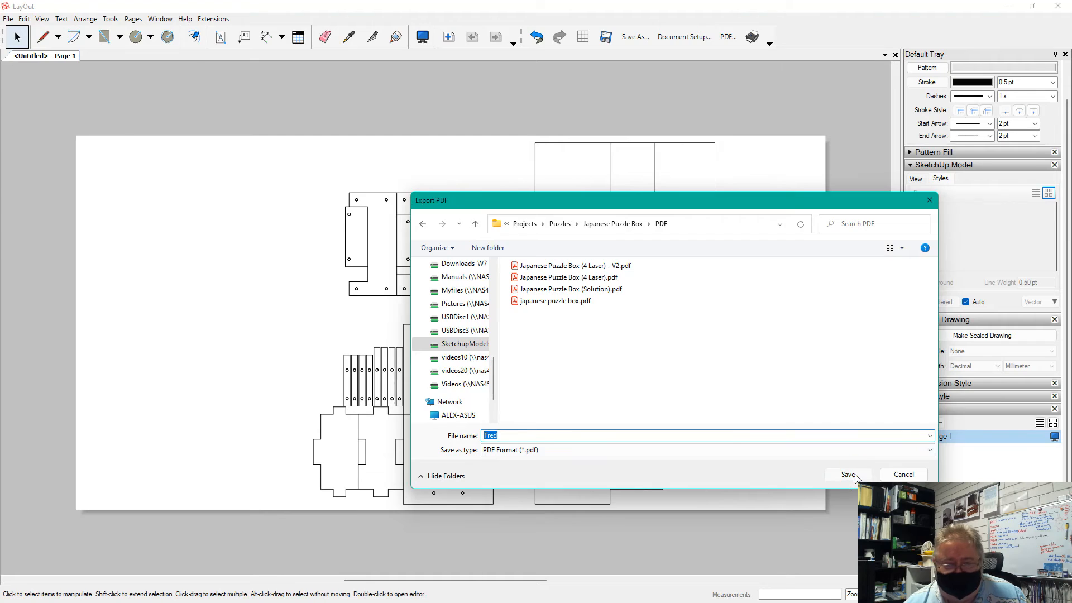
left_click(585, 414)
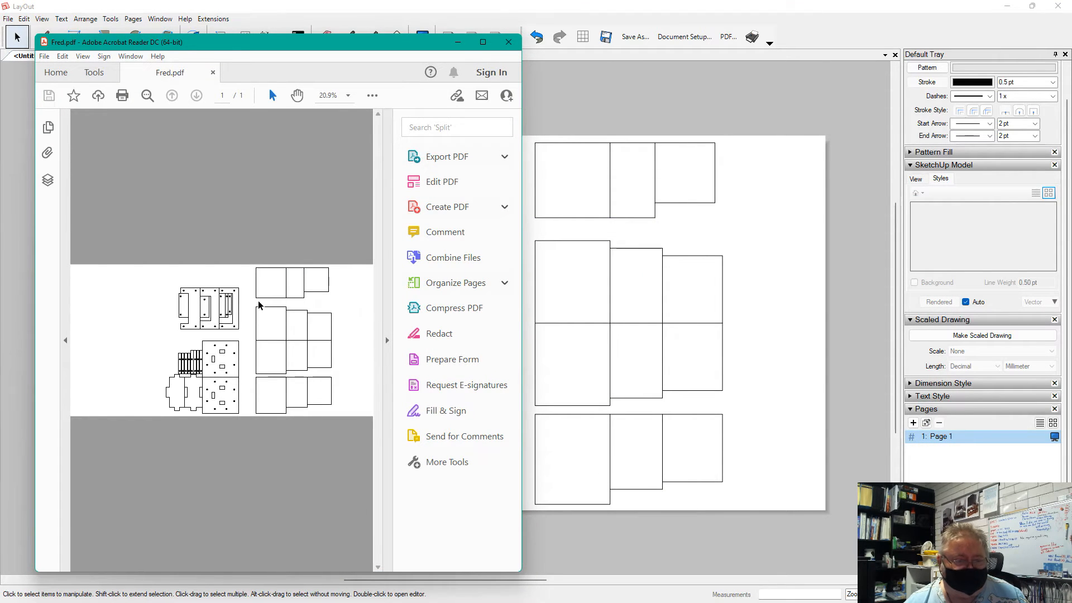
- Check the exported PDF at full window size, close it, and close LayOut without saving the untitled document
left_click(483, 42)
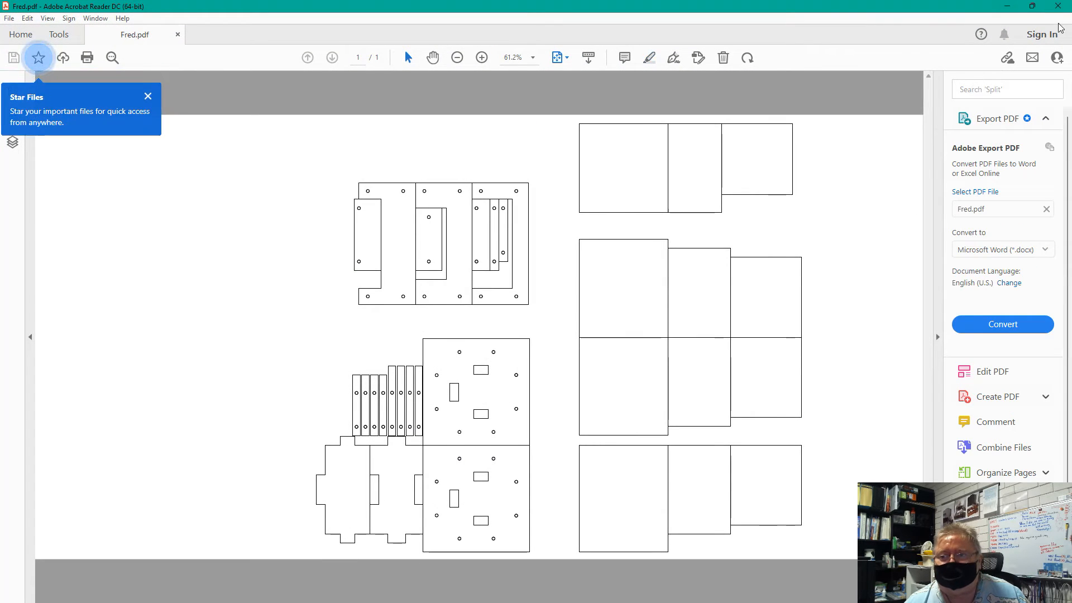
left_click(1059, 7)
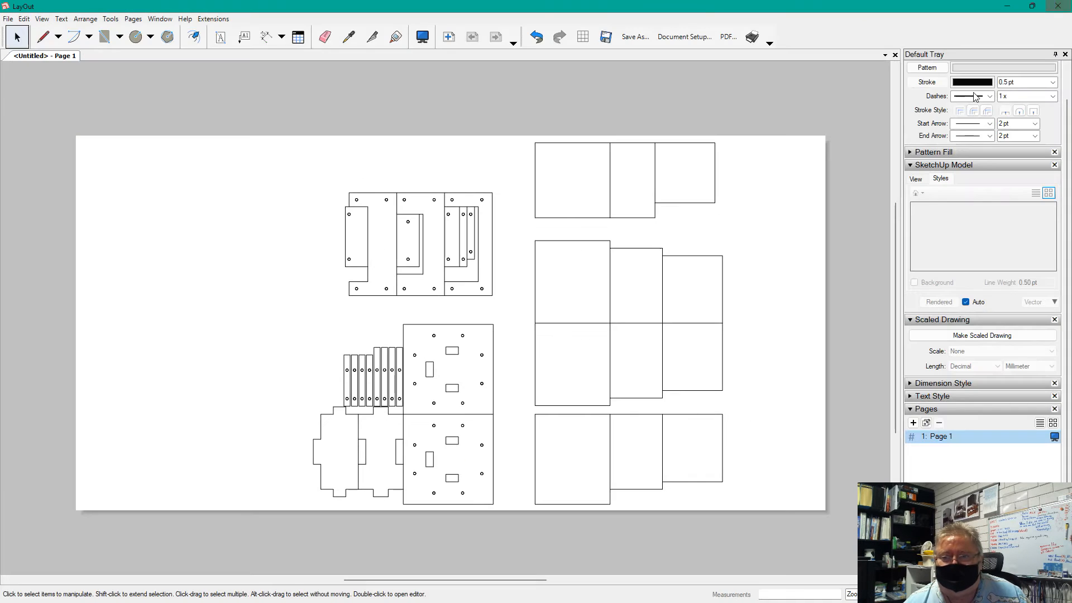
left_click(1058, 7)
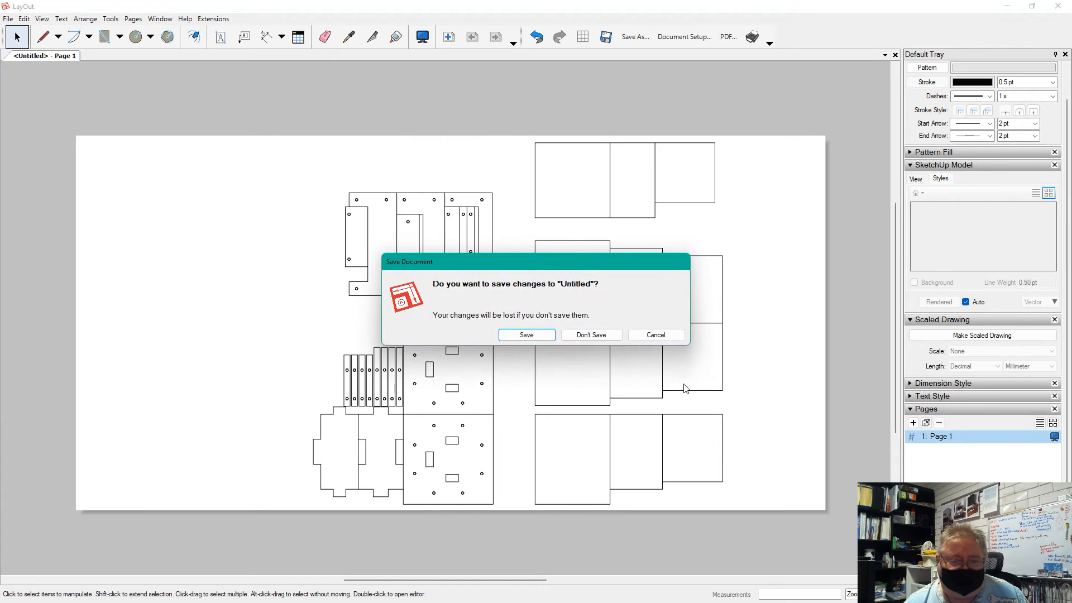
left_click(608, 335)
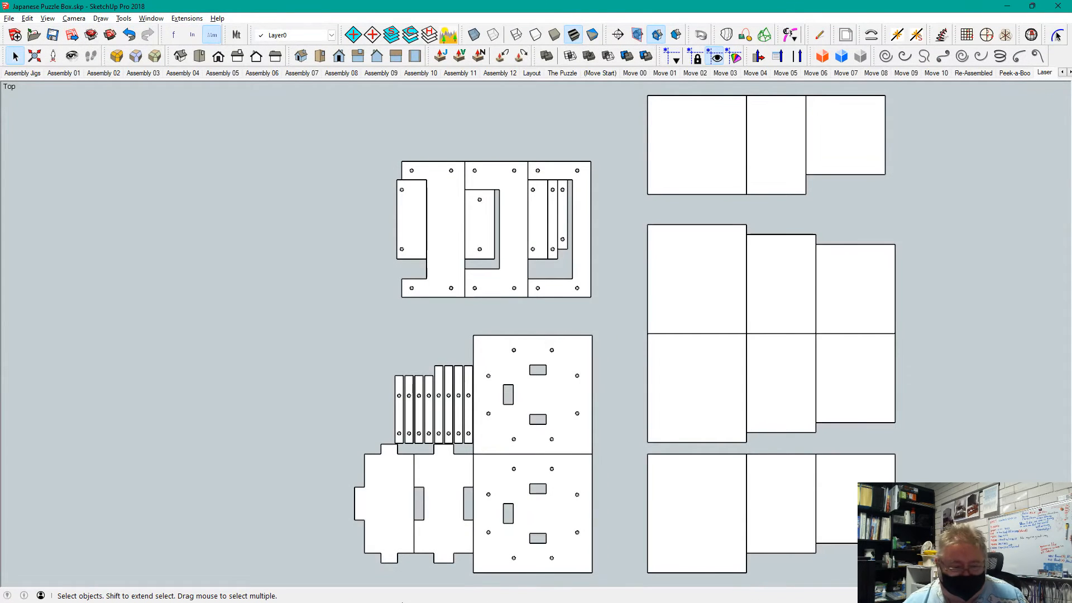
- Switch to the file browser and open Japanese Puzzle Box - V2 (X6).cdr from the project's Corel folder in CorelDRAW
key("alt+Tab")
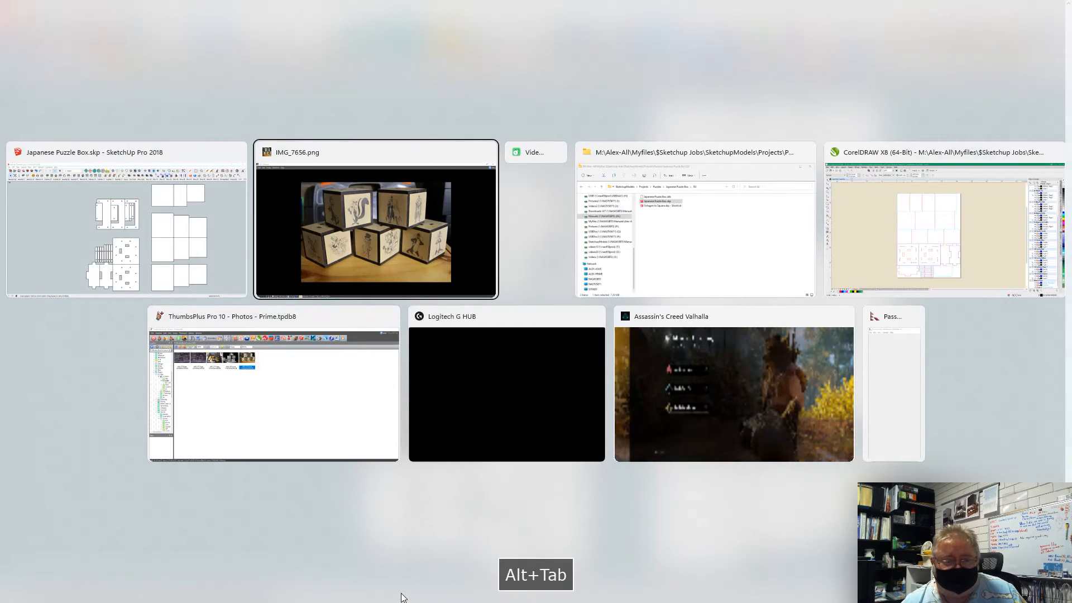
left_click(694, 228, "alt")
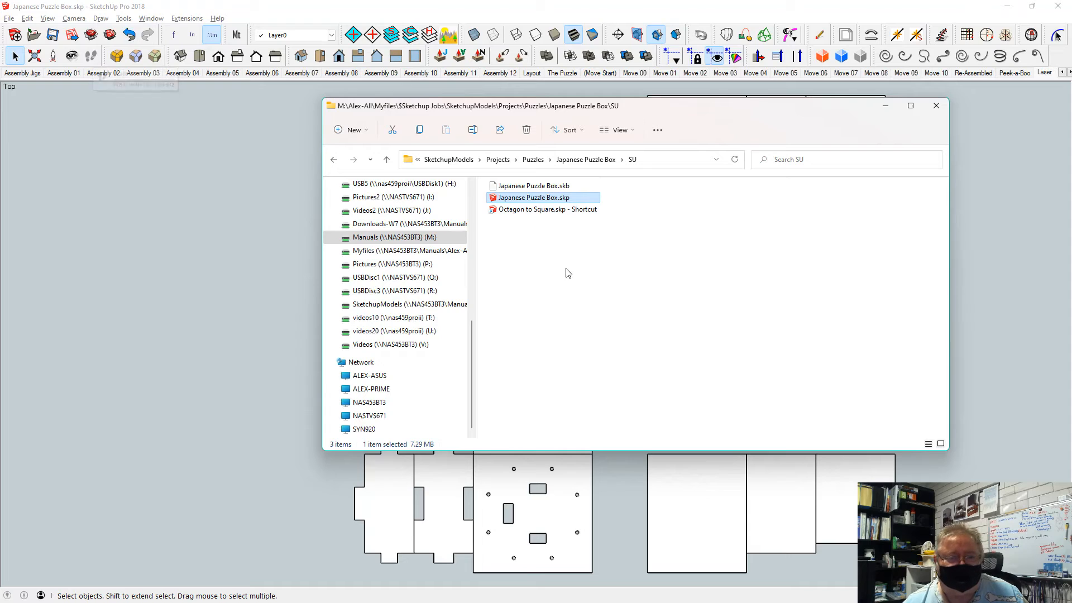
left_click(387, 160)
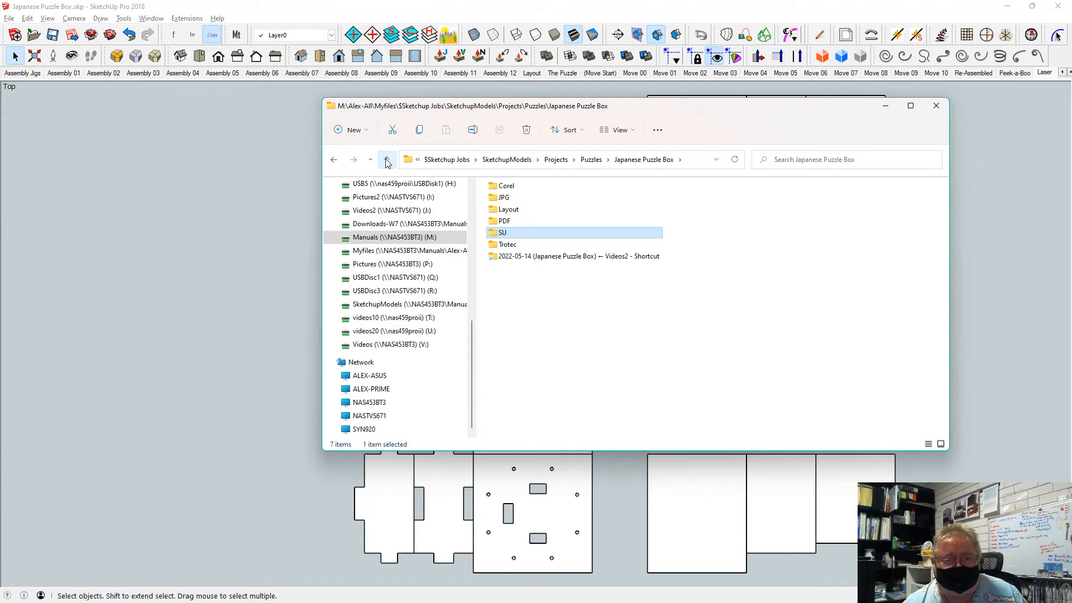
double_click(512, 186)
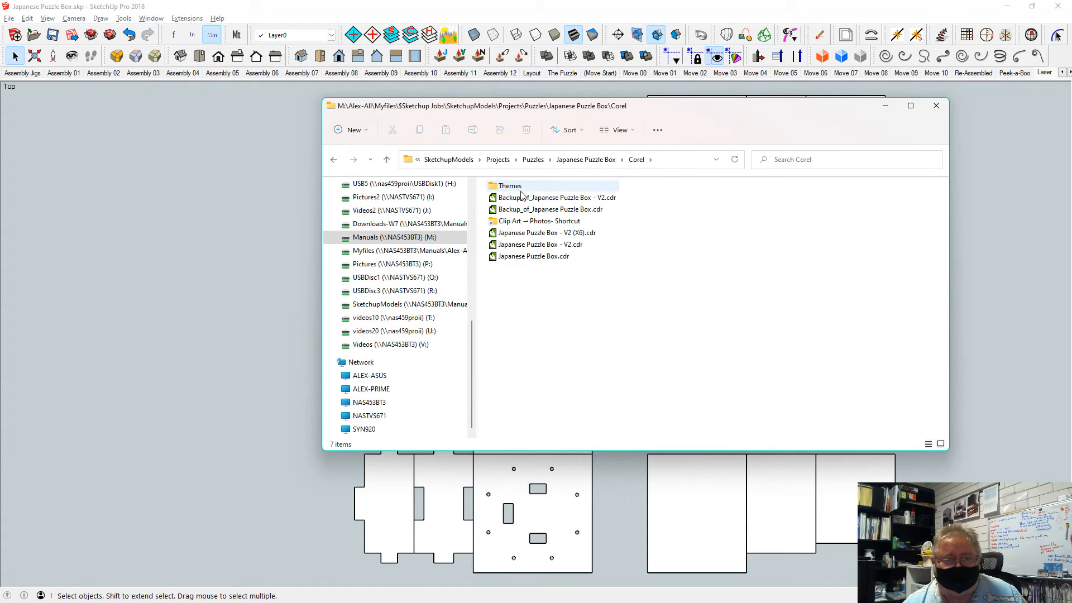
left_click(540, 237)
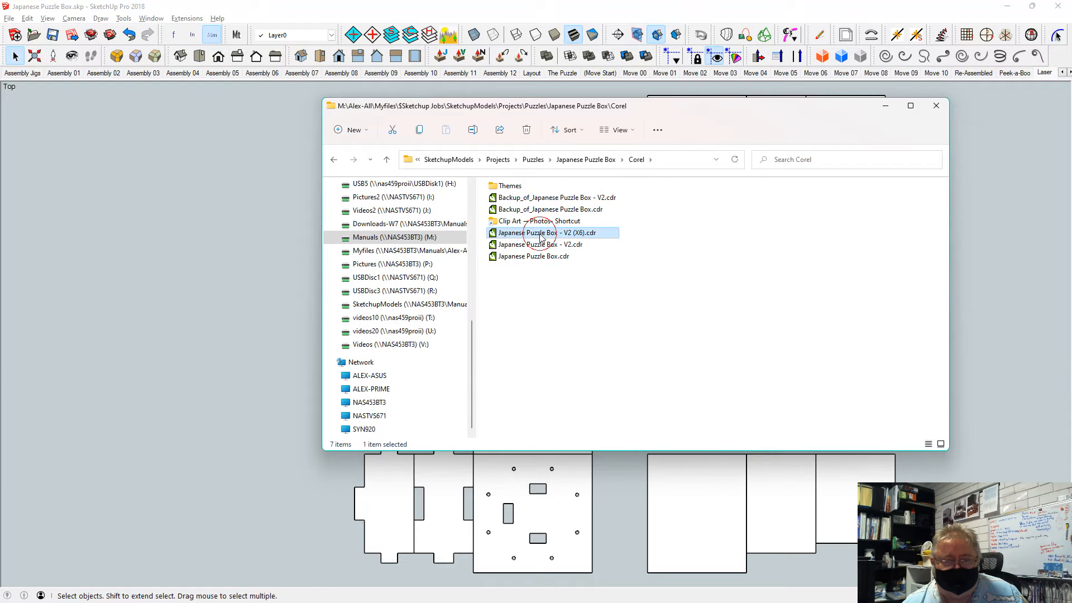
double_click(540, 239)
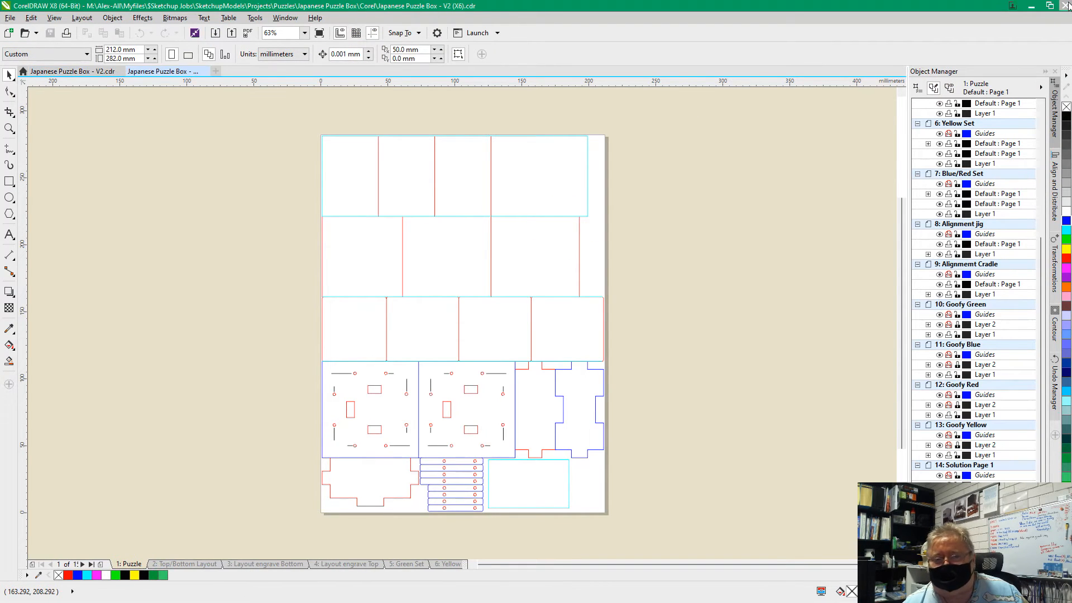
- Import Fred.pdf into the CorelDRAW document and place it on the empty area beside the Puzzle page
scroll(172, 416, "down", 2)
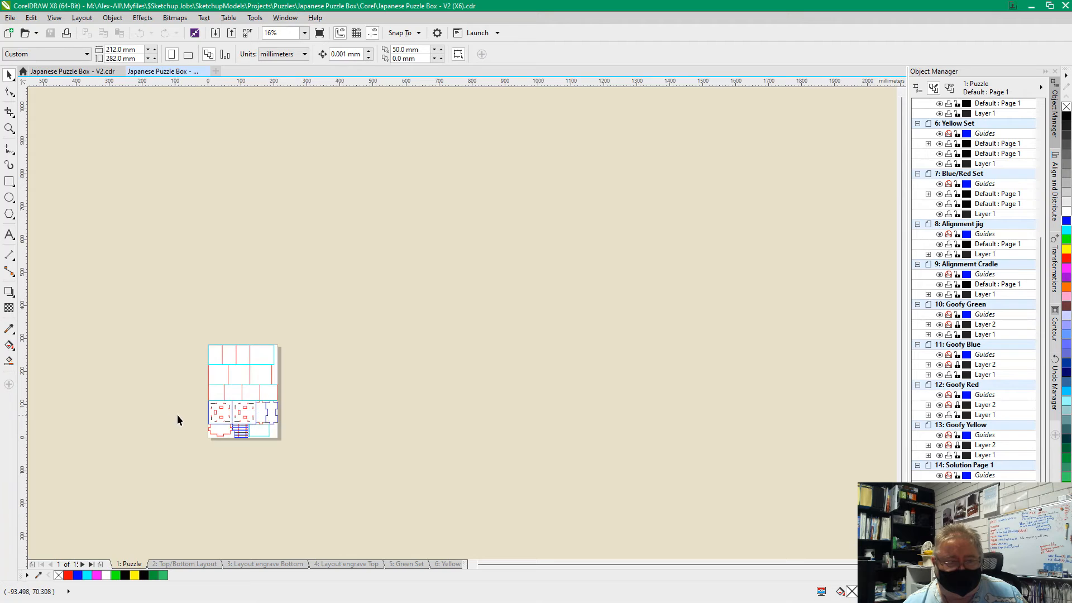
scroll(176, 414, "up", 2)
scroll(318, 434, "down", 1)
scroll(425, 484, "up", 1)
scroll(426, 469, "down", 1)
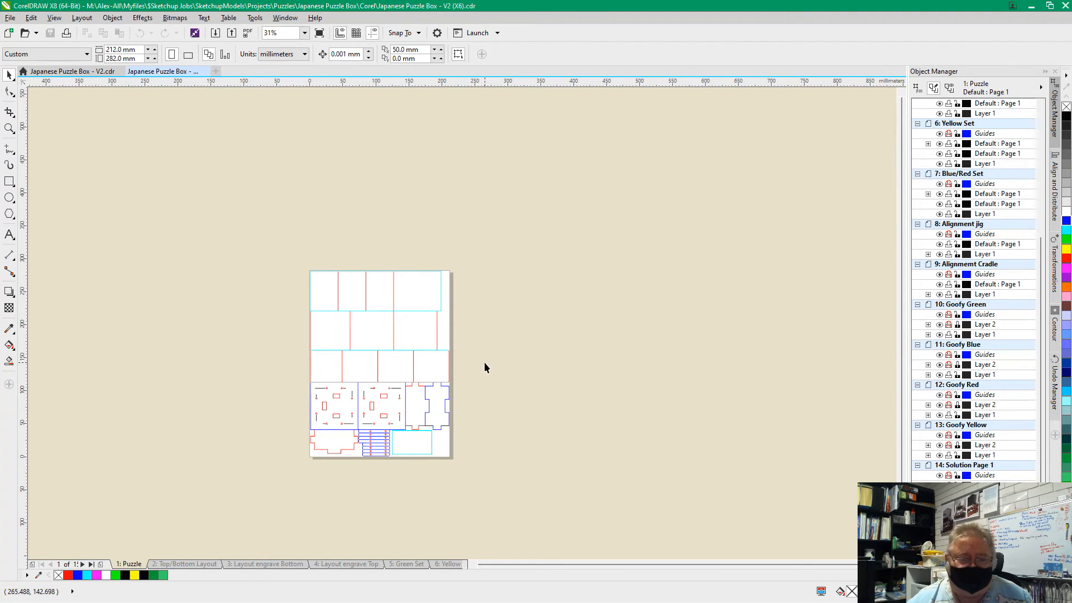
scroll(484, 364, "up", 1)
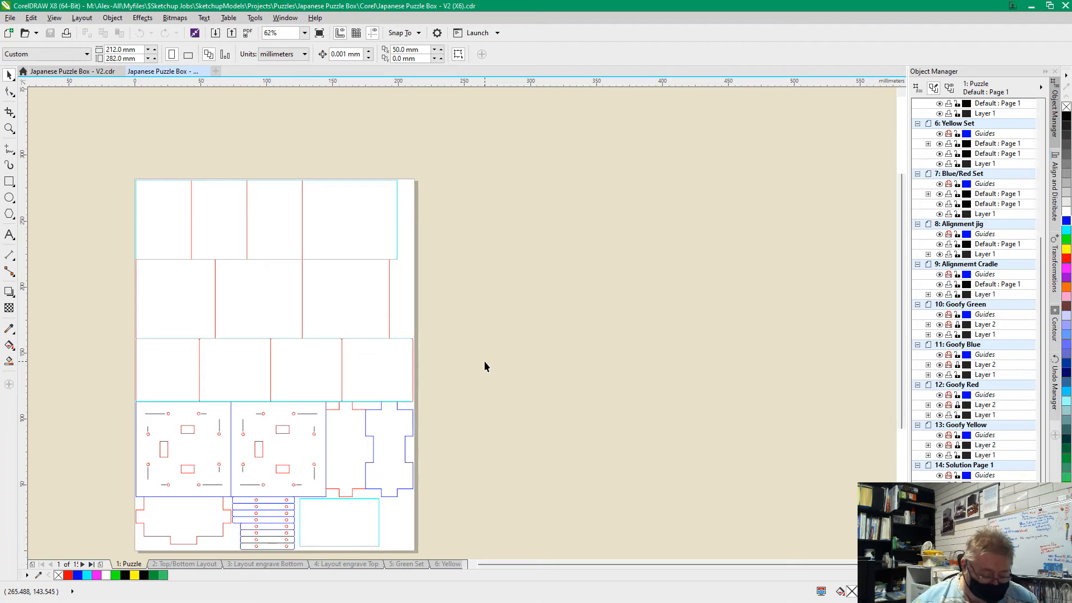
key("ctrl+m")
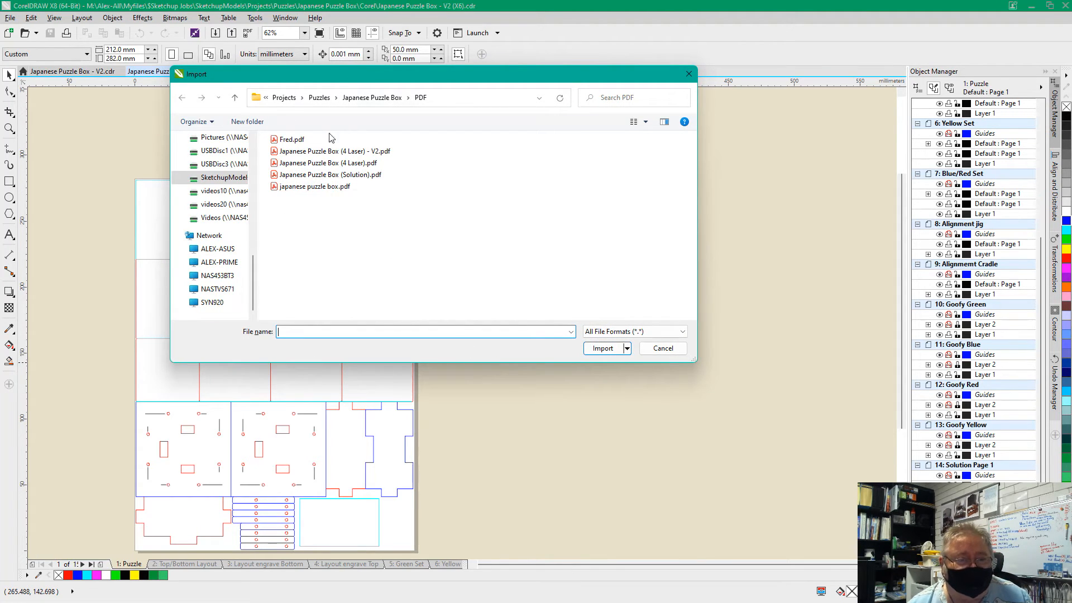
left_click(290, 140)
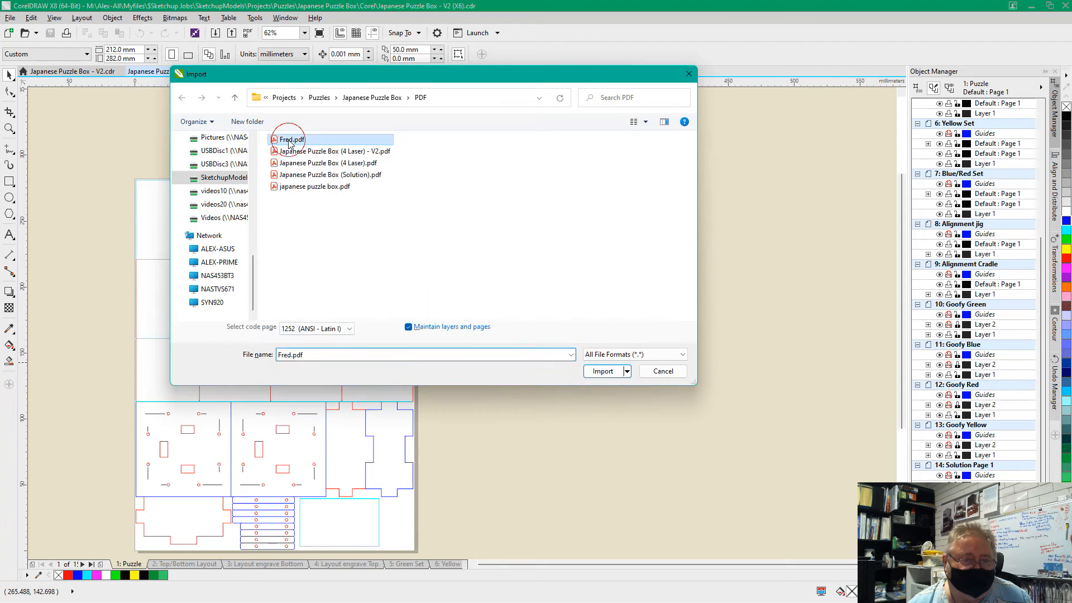
double_click(290, 141)
left_click(570, 348)
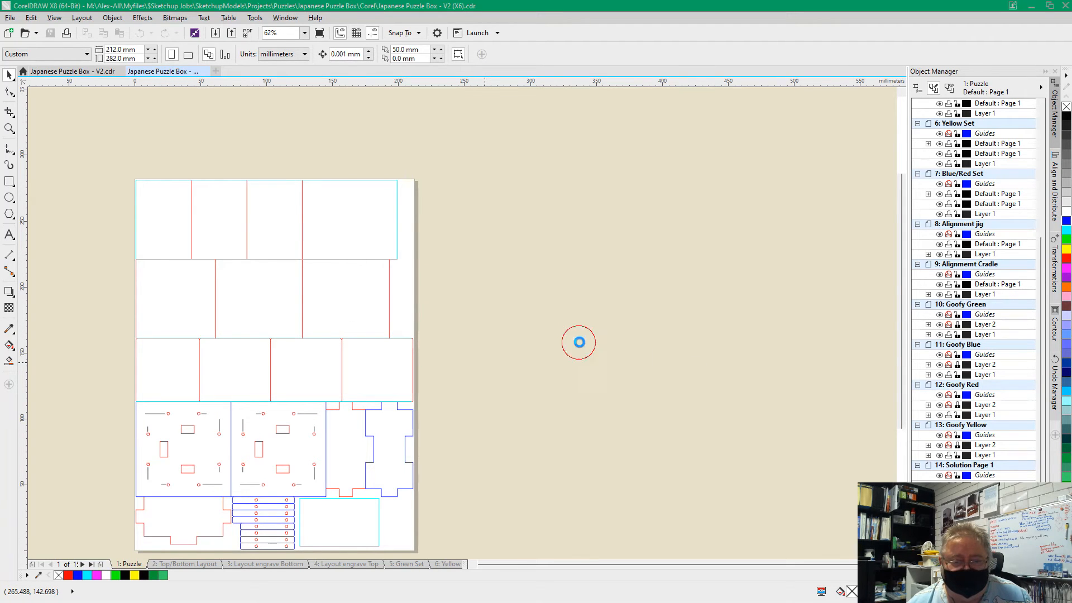
left_click(547, 213)
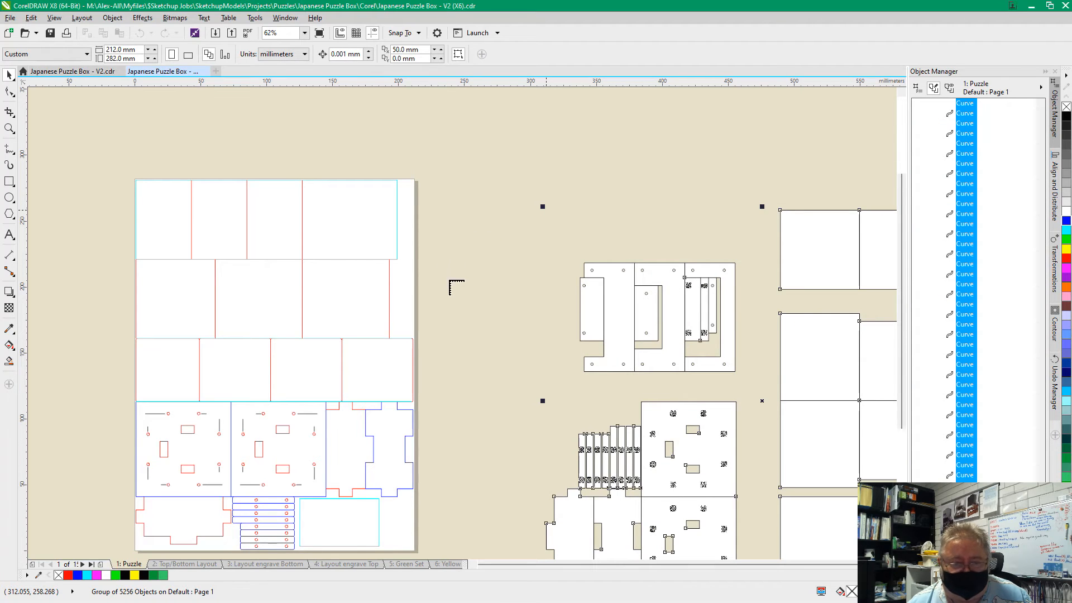
- Examine the imported parts and the Object Manager's list of curves they are made of
scroll(355, 321, "down", 1)
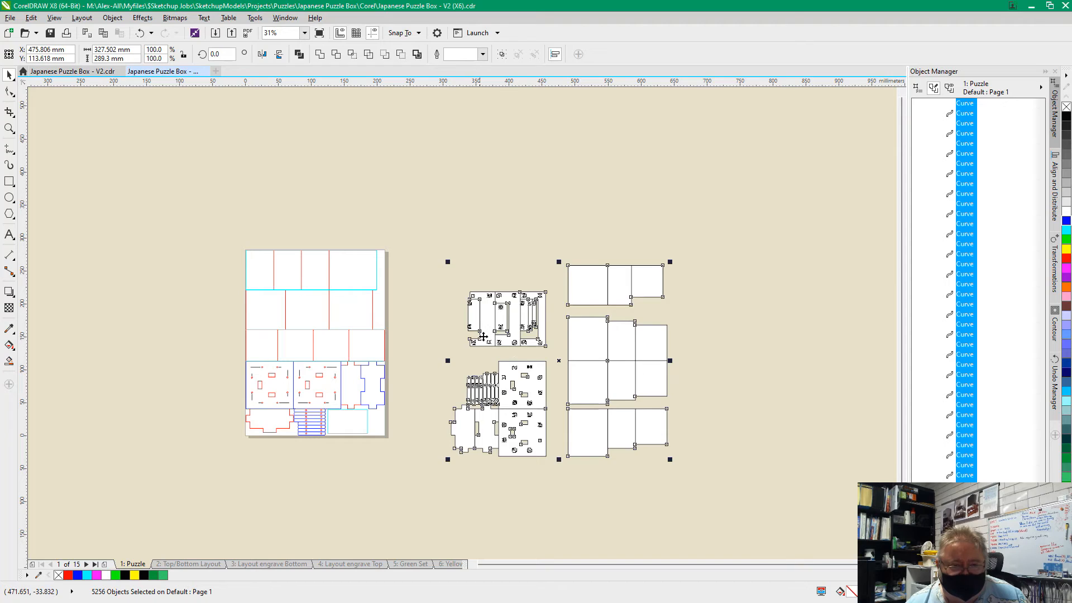
scroll(483, 337, "down", 2)
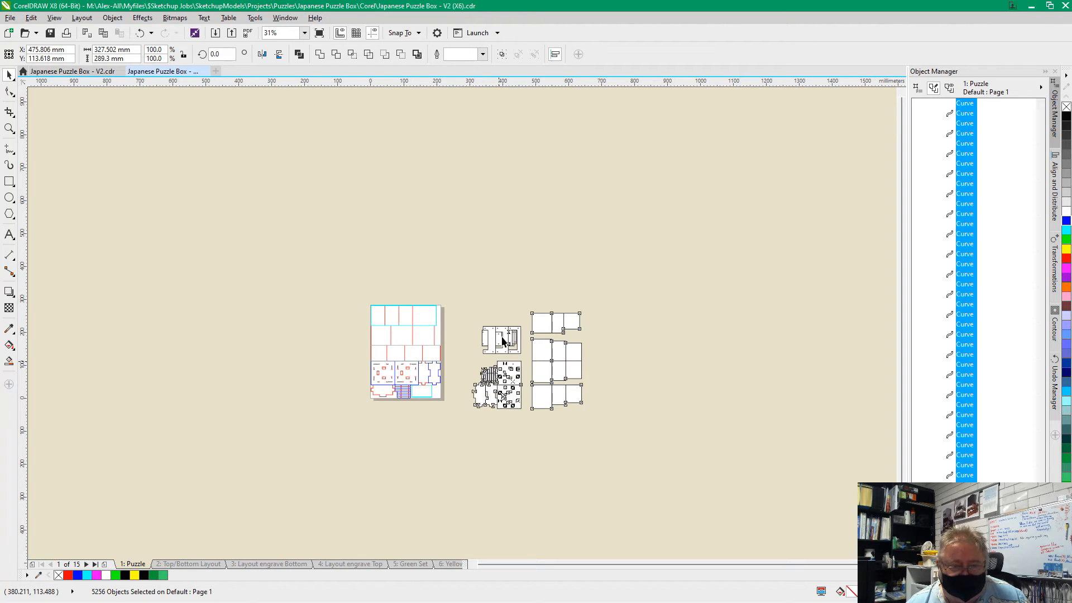
scroll(503, 390, "up", 2)
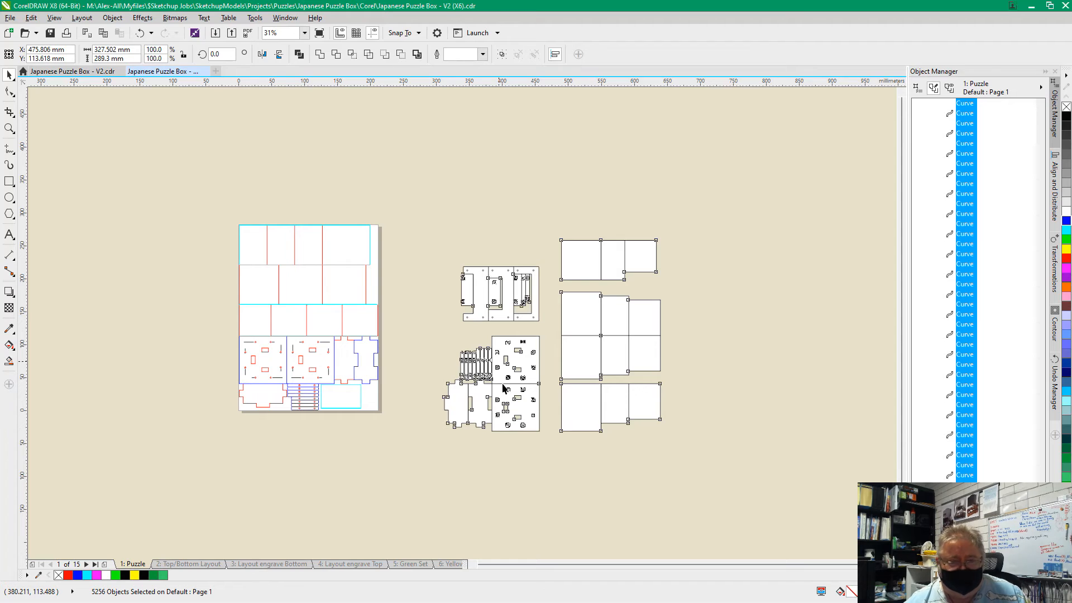
scroll(503, 385, "up", 2)
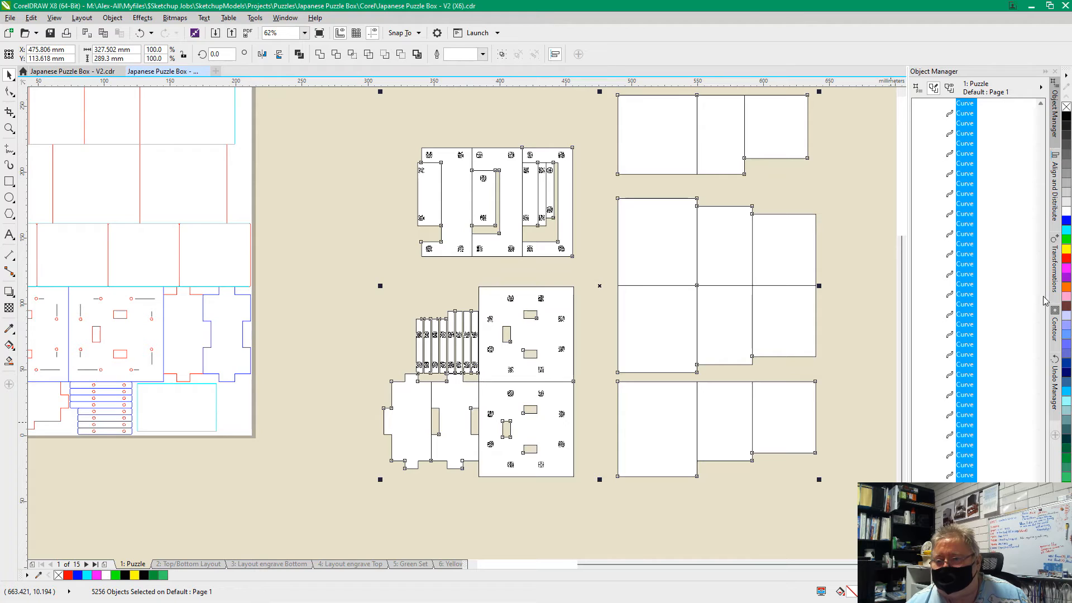
left_click(1042, 105)
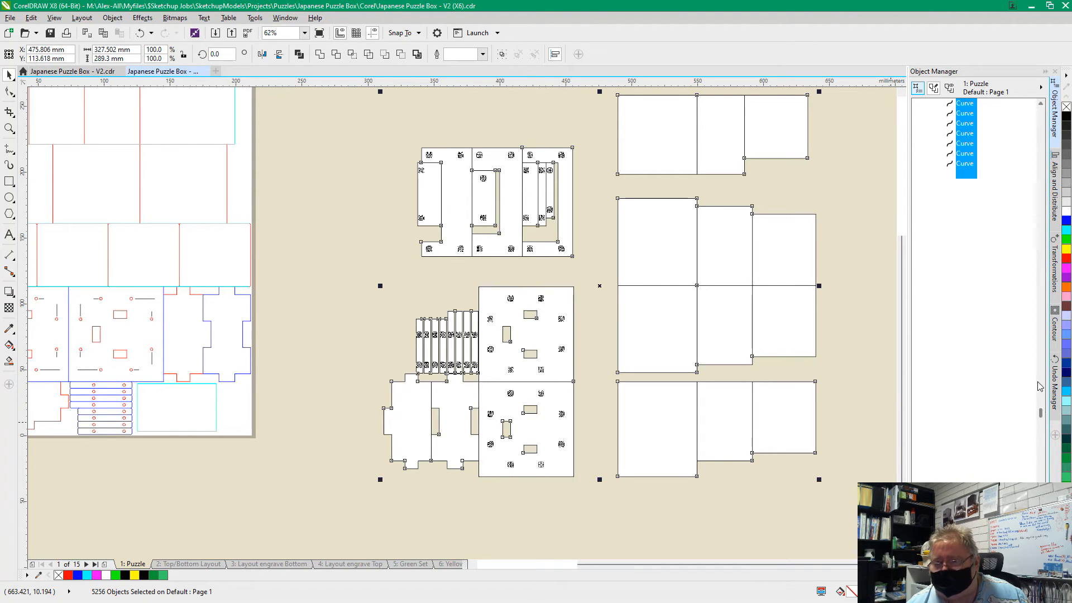
scroll(1043, 102, "up", 1)
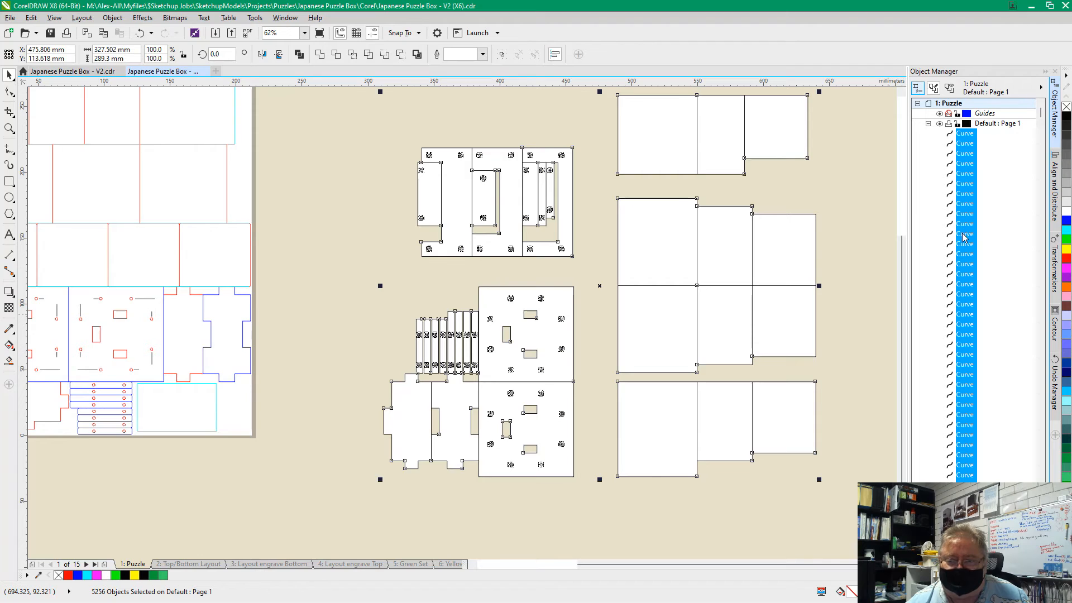
left_click_drag(600, 286, 366, 285)
key("Escape")
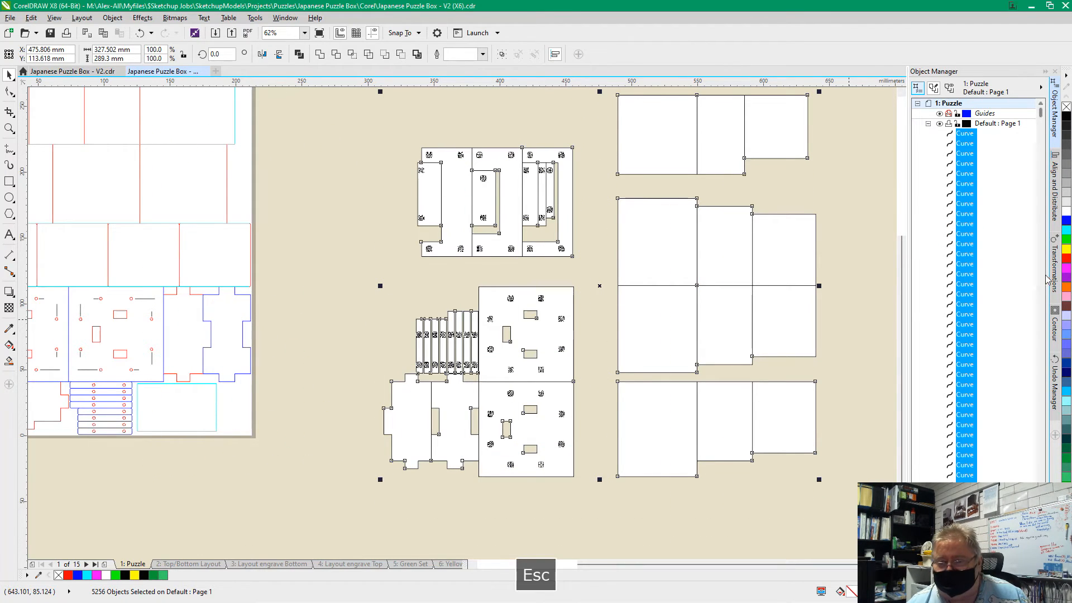
- Select a single curve of the imported drawing in the Object Manager to locate the segment it represents
left_click(968, 285)
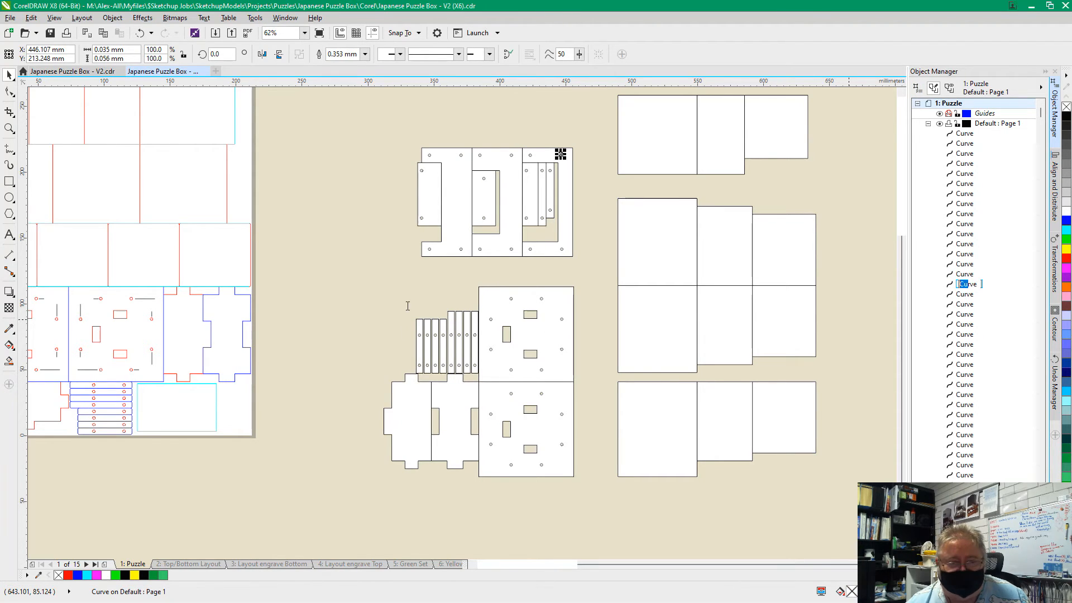
left_click_drag(829, 267, 1002, 245)
left_click(950, 284)
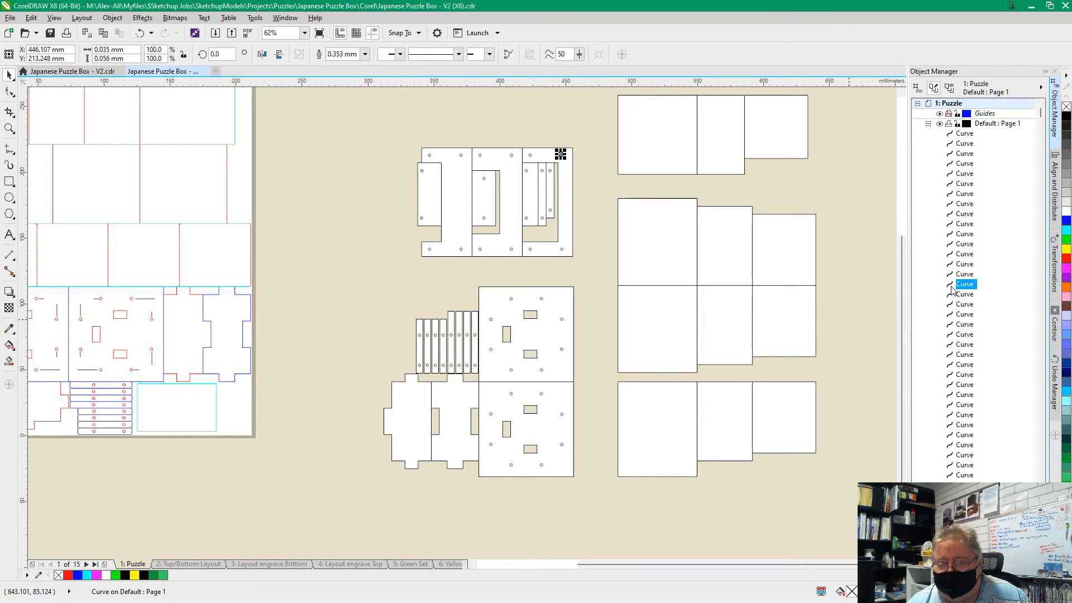
- Move the selected tiny curve to the empty area left of the imported parts and inspect it at high magnification
left_click_drag(830, 298, 388, 280)
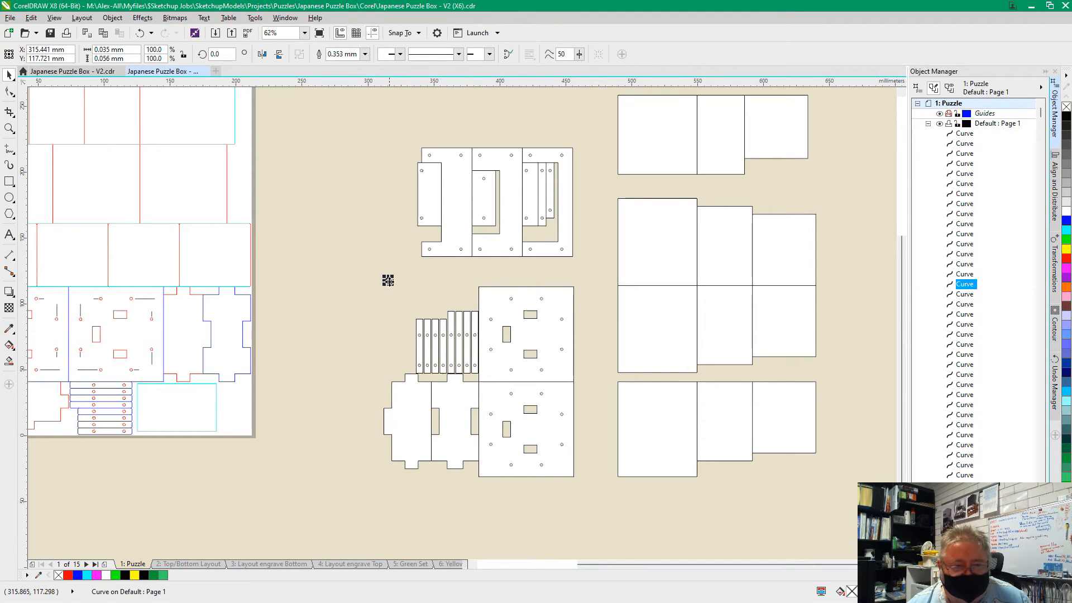
scroll(391, 282, "up", 15)
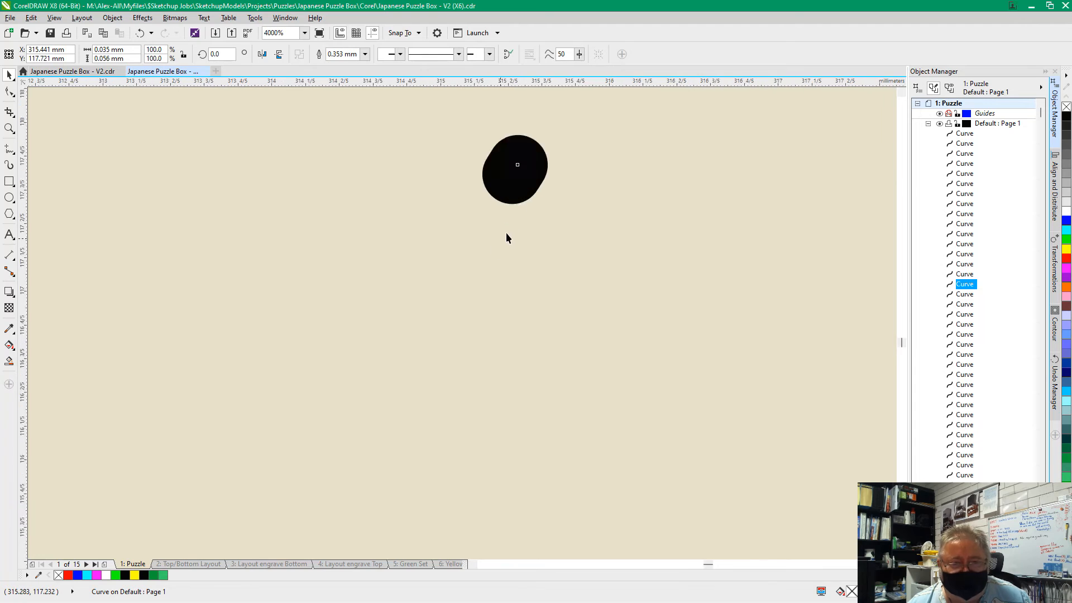
scroll(523, 234, "down", 1)
scroll(534, 161, "up", 1)
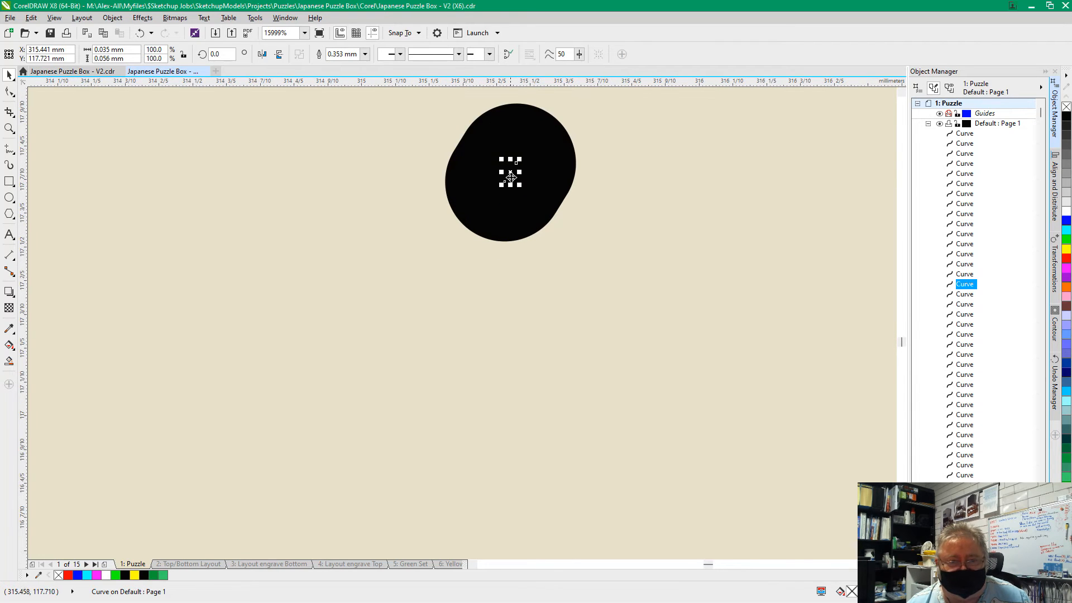
scroll(491, 191, "down", 13)
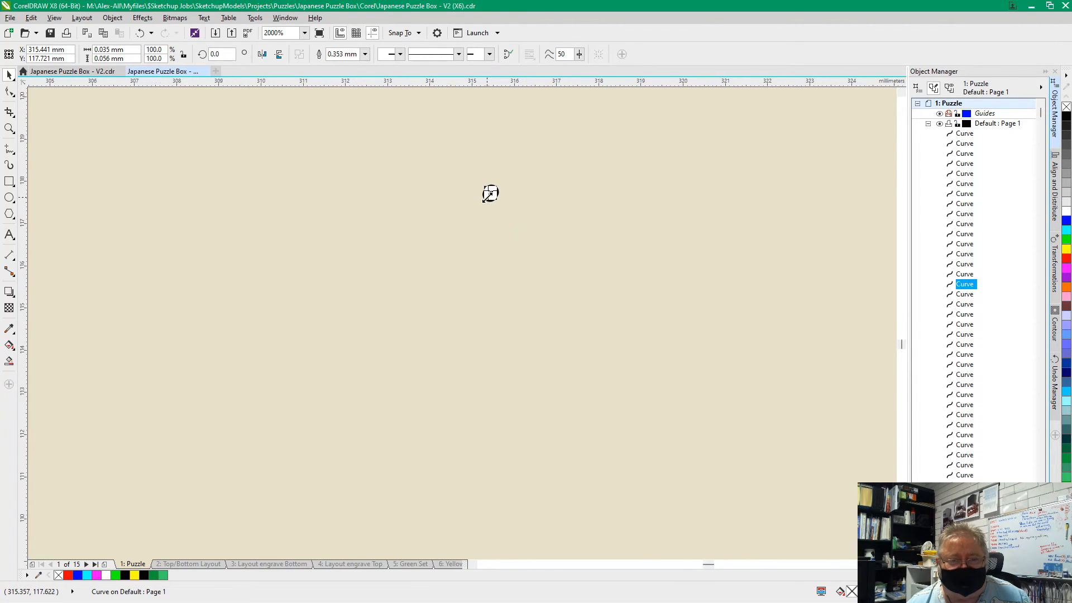
scroll(487, 217, "down", 5)
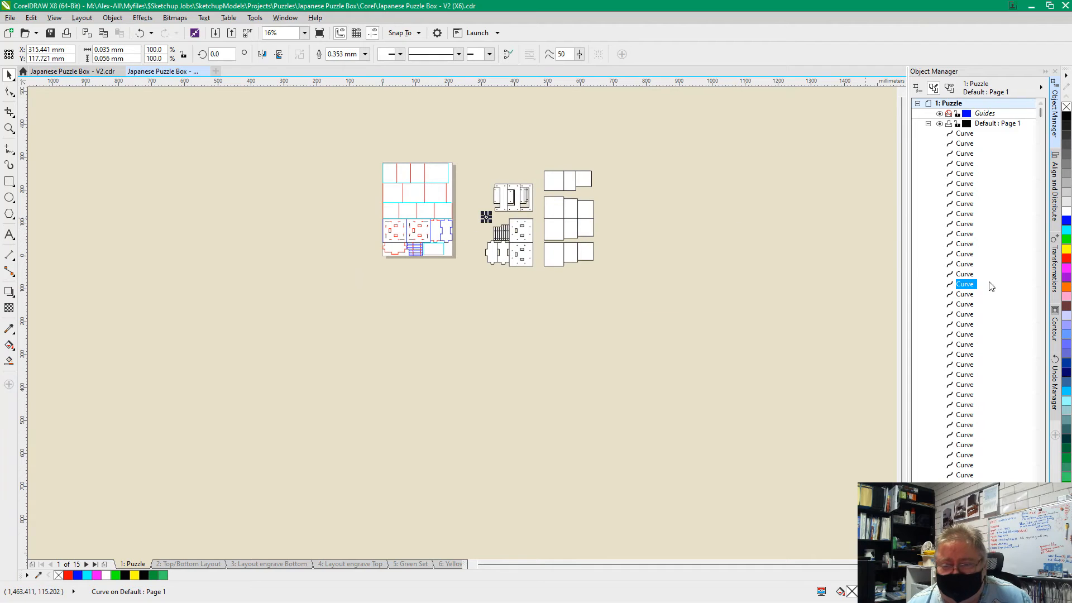
- Select the neighbouring curve in the Object Manager and locate its segment on the hole of the slotted parts
left_click(966, 275)
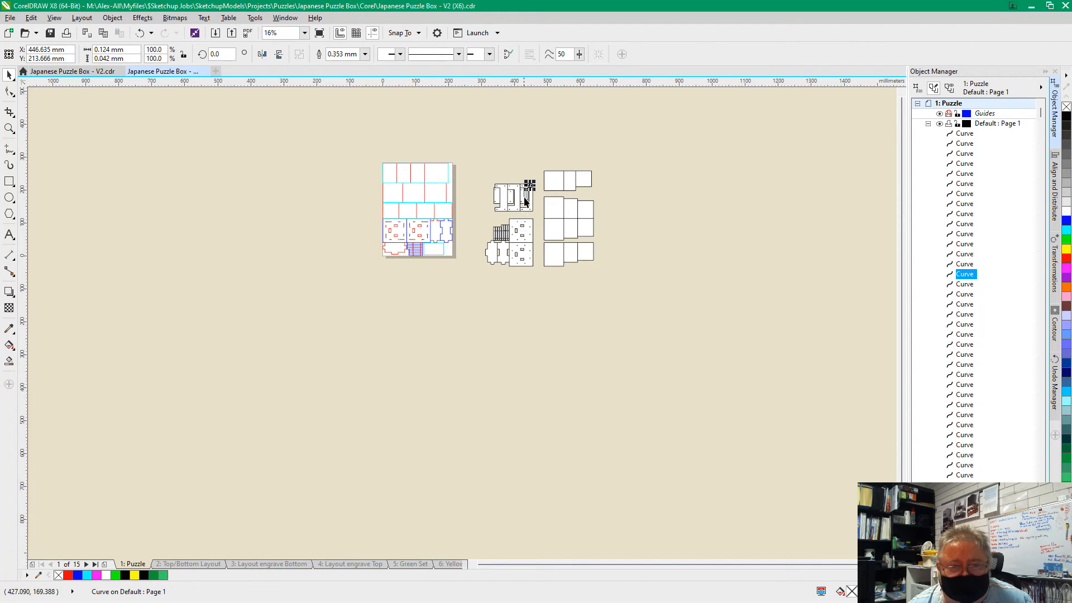
scroll(528, 193, "up", 10)
scroll(553, 146, "down", 3)
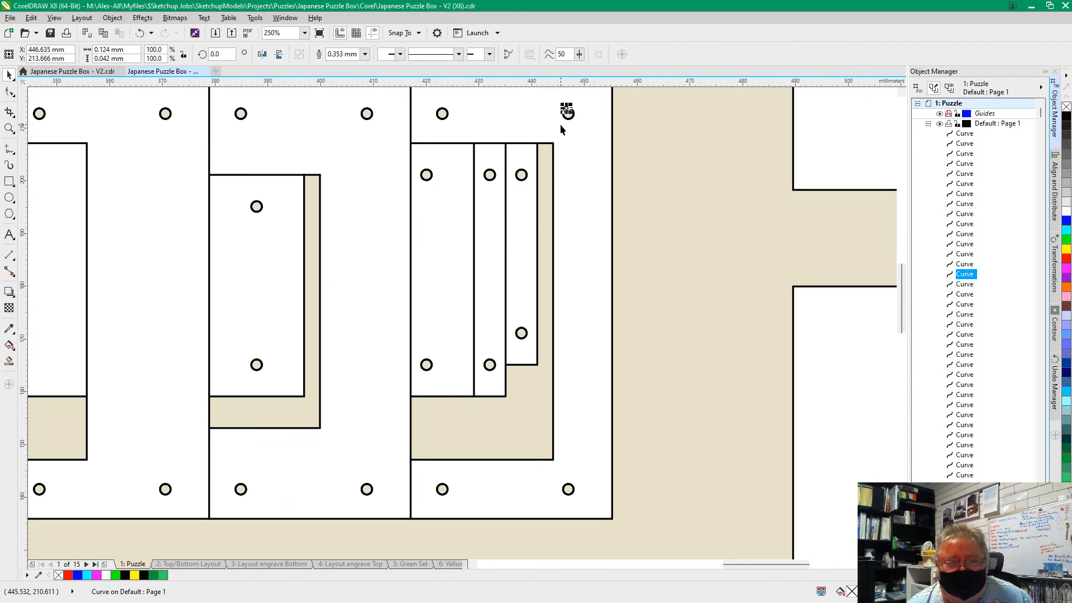
scroll(560, 129, "down", 6)
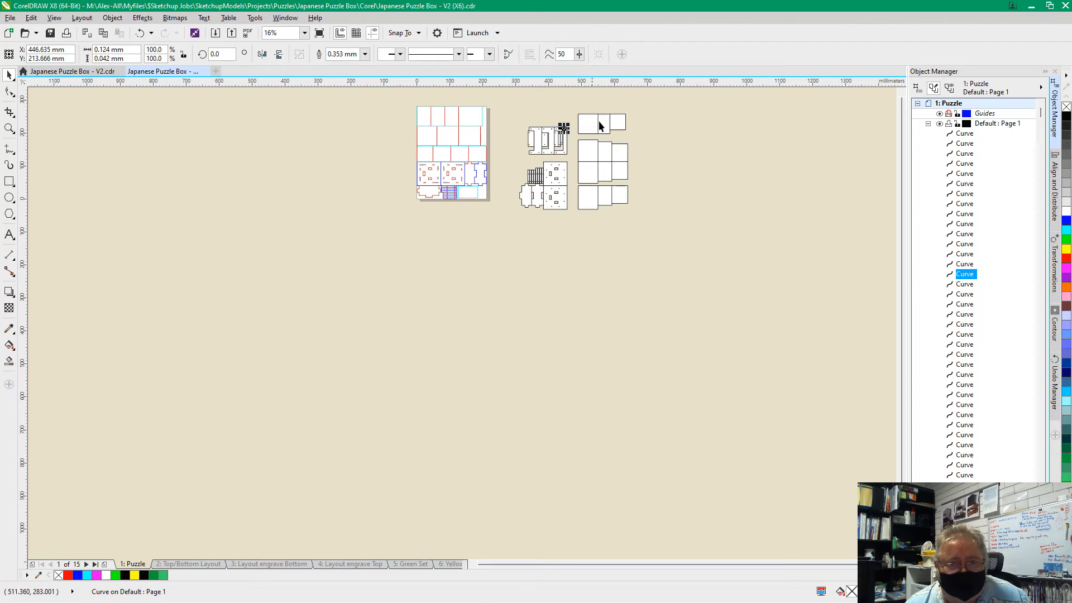
- Delete all imported parts and the stray curve, keeping only the uppermost row of three plain panels
left_click_drag(518, 114, 571, 228)
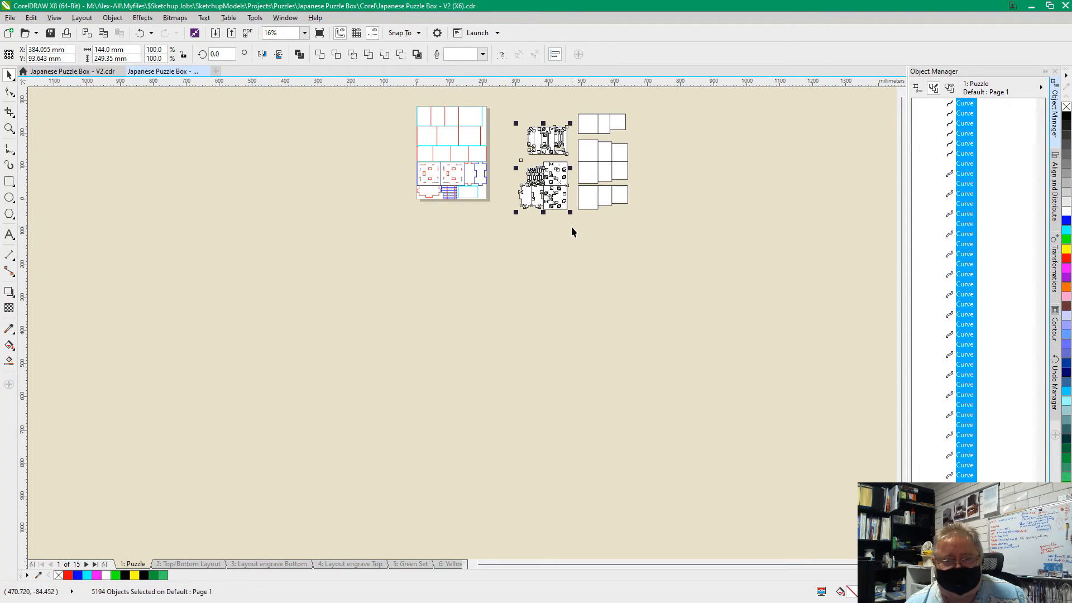
key("Delete")
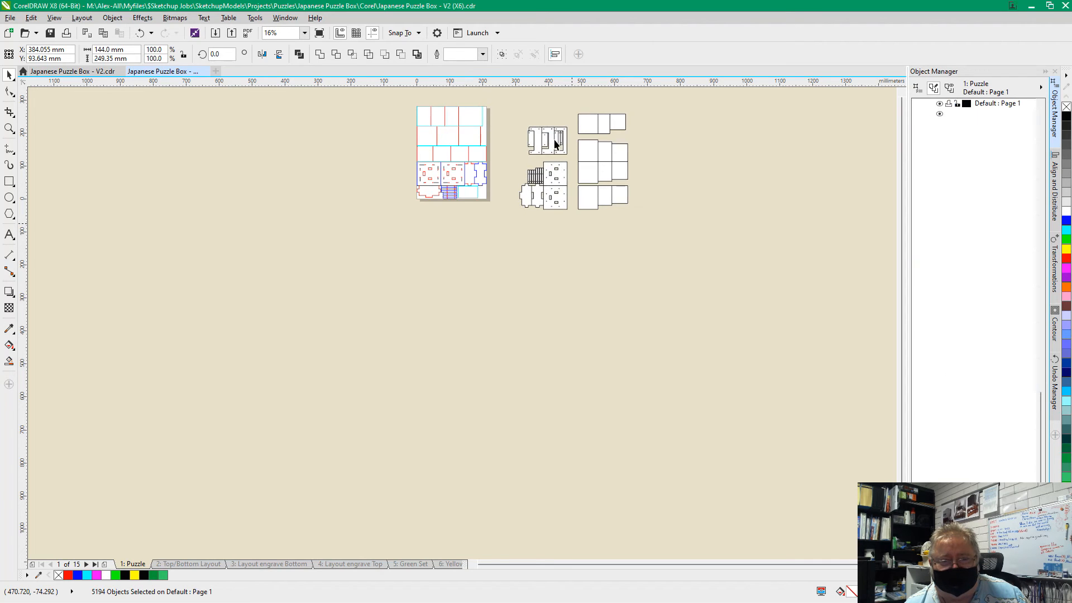
left_click_drag(562, 136, 678, 223)
key("Delete")
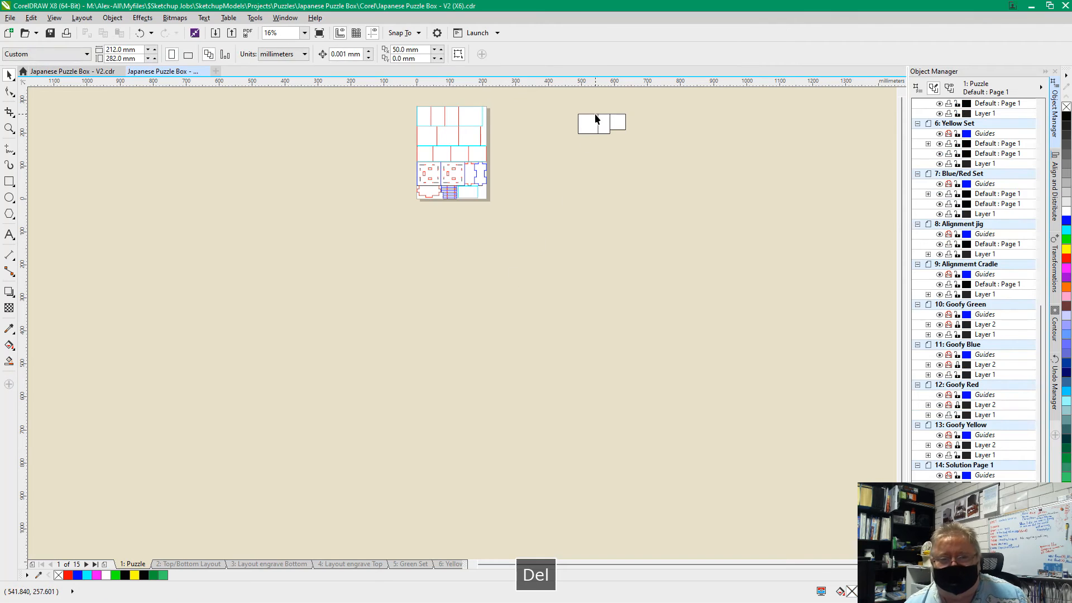
- Select the three remaining panels and examine which of their Object Manager curves are loose edge segments
scroll(595, 117, "up", 3)
left_click_drag(492, 96, 799, 244)
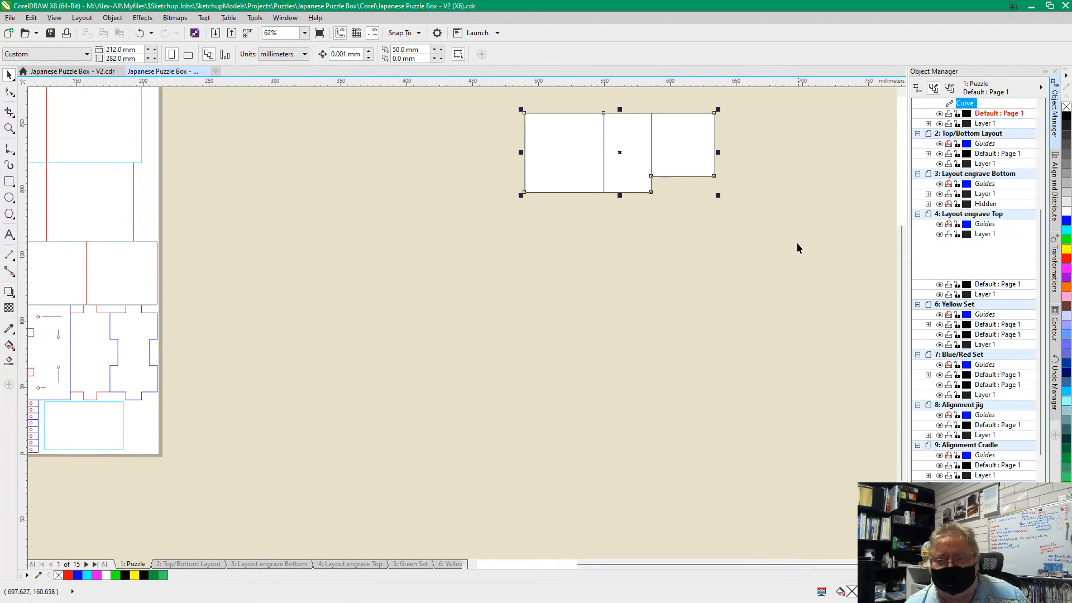
scroll(1002, 187, "up", 5)
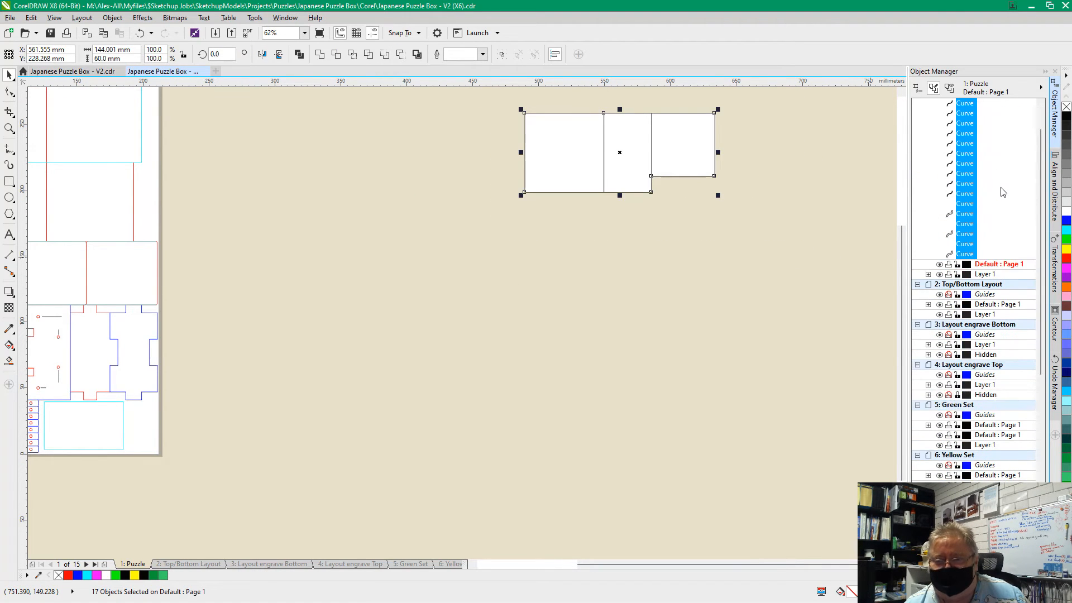
scroll(1002, 190, "up", 2)
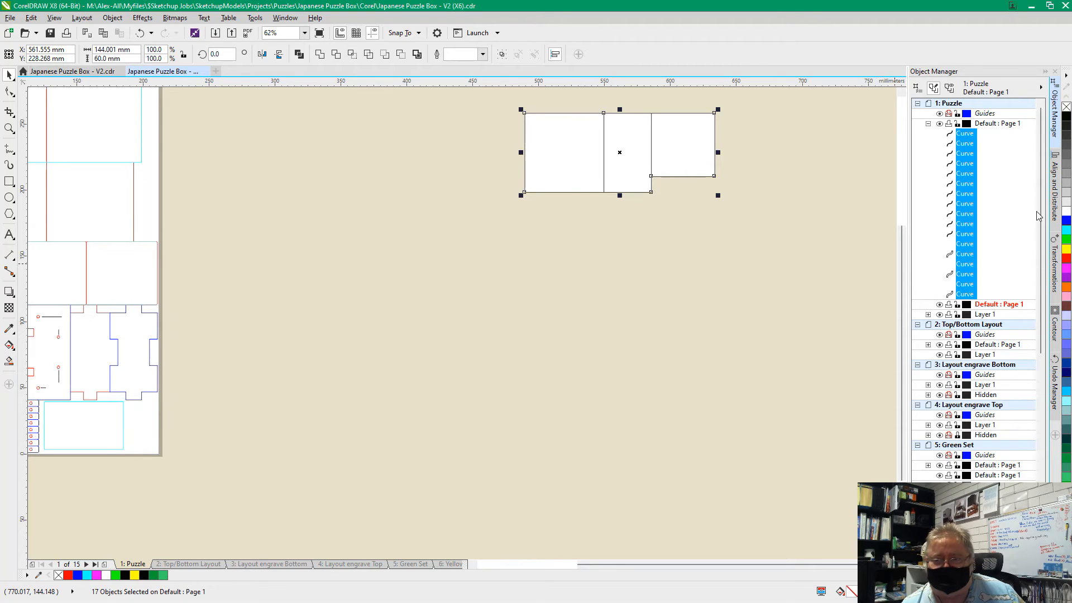
left_click(965, 134)
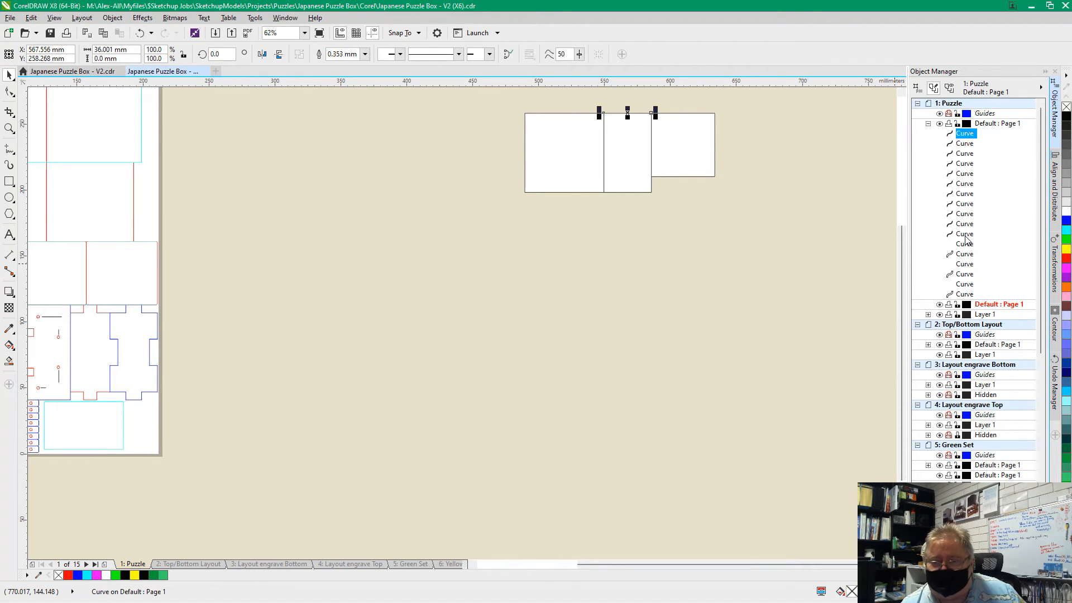
left_click(965, 234, "shift")
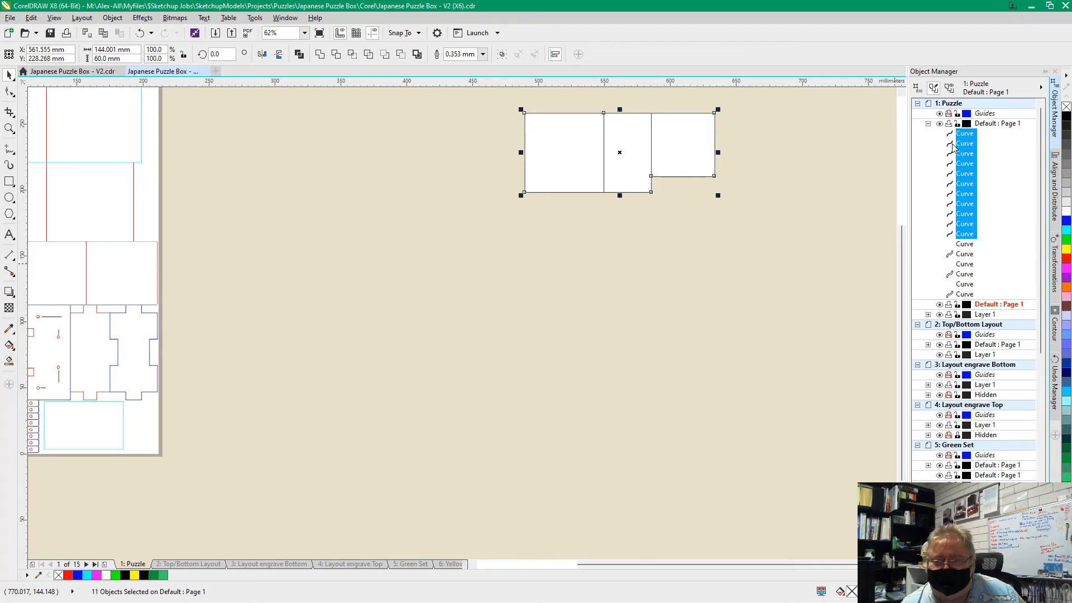
- Select the three white fill curves one after another in the Object Manager to match each to its panel
left_click(965, 254)
left_click(965, 274)
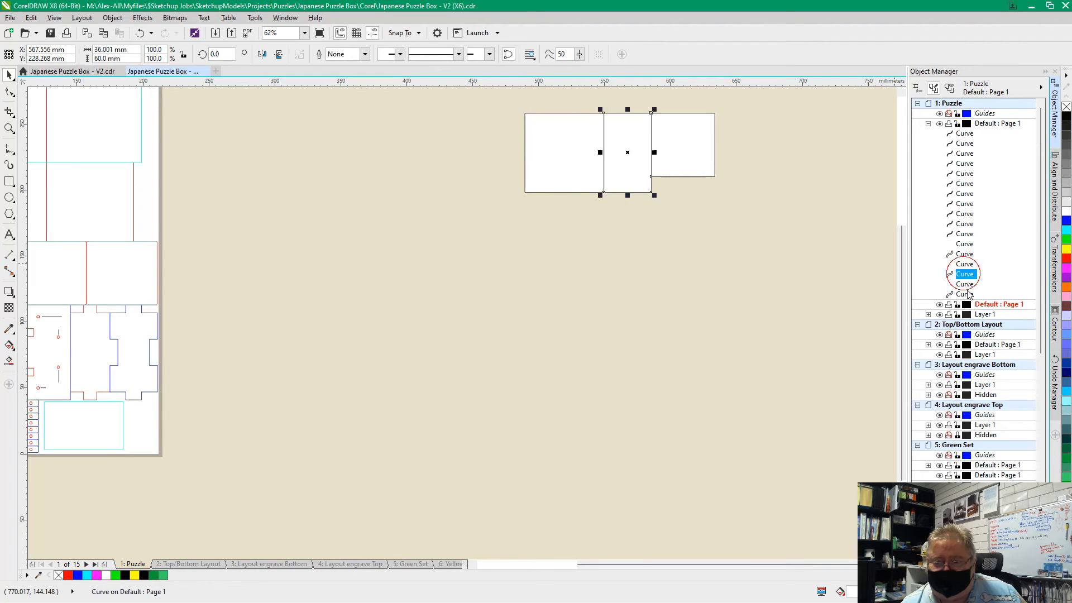
left_click(966, 294)
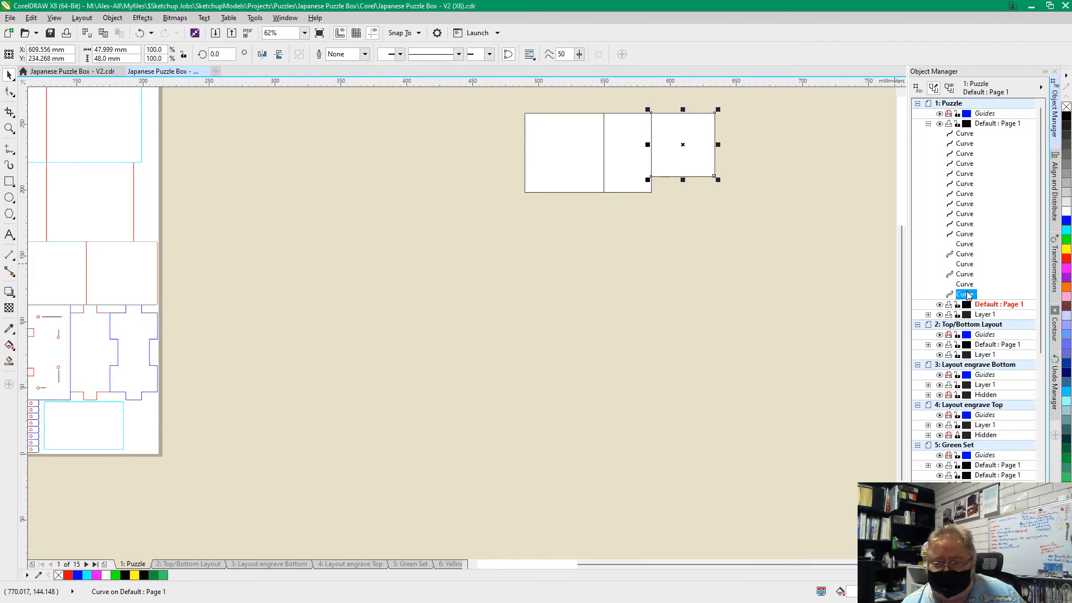
- Pull the largest panel's loose upper edge segment out into the empty area below the panels
left_click(965, 234)
left_click(965, 133, "shift")
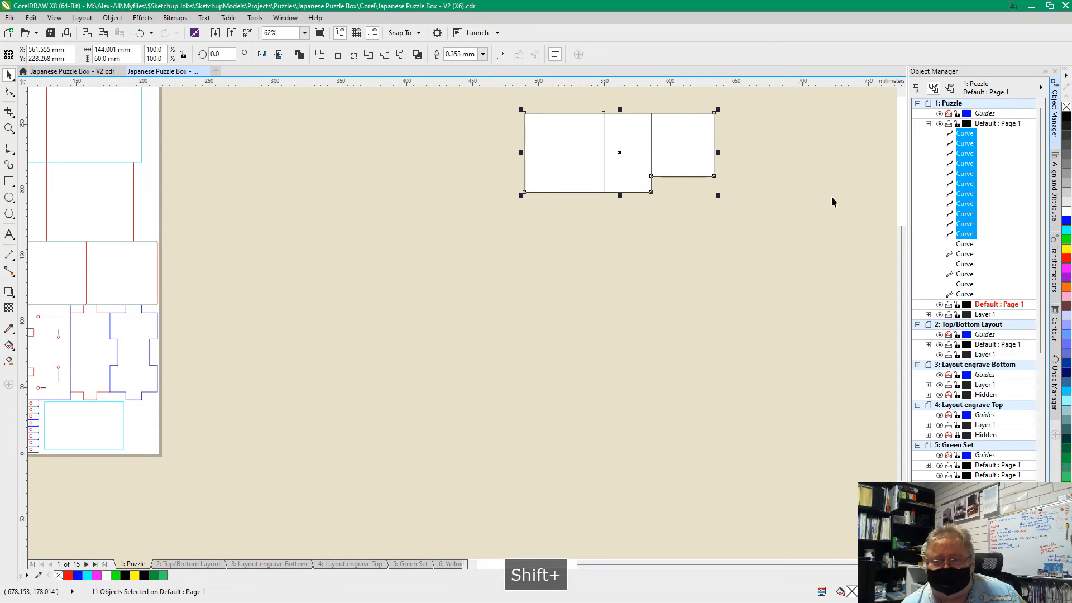
left_click(960, 174)
left_click_drag(961, 173, 533, 287)
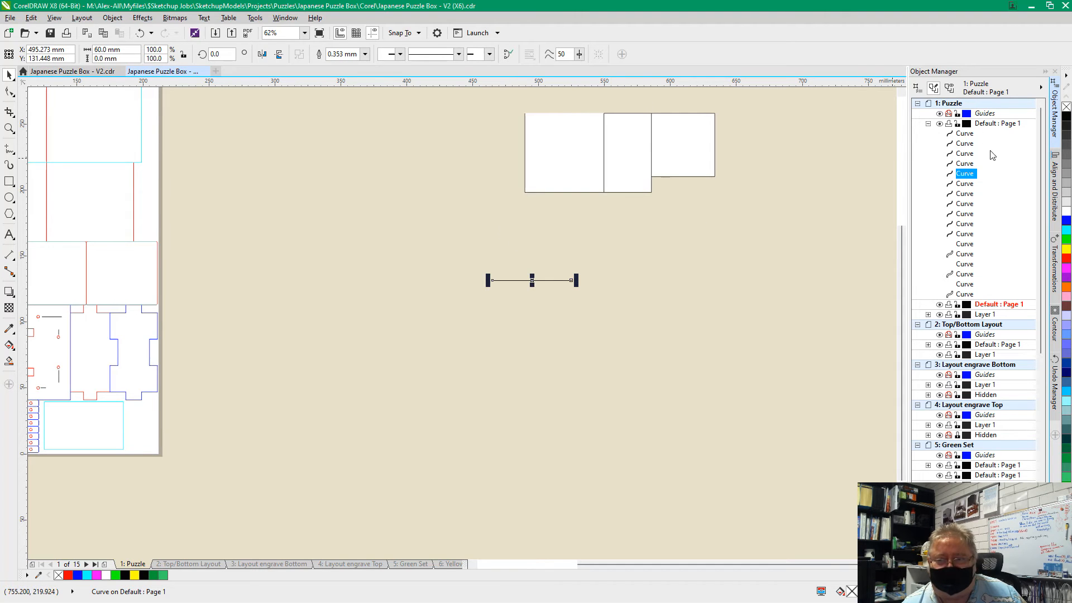
- Delete the eleven loose black edge segments of the three panels, including the one pulled away
left_click(966, 134)
left_click(968, 235, "shift")
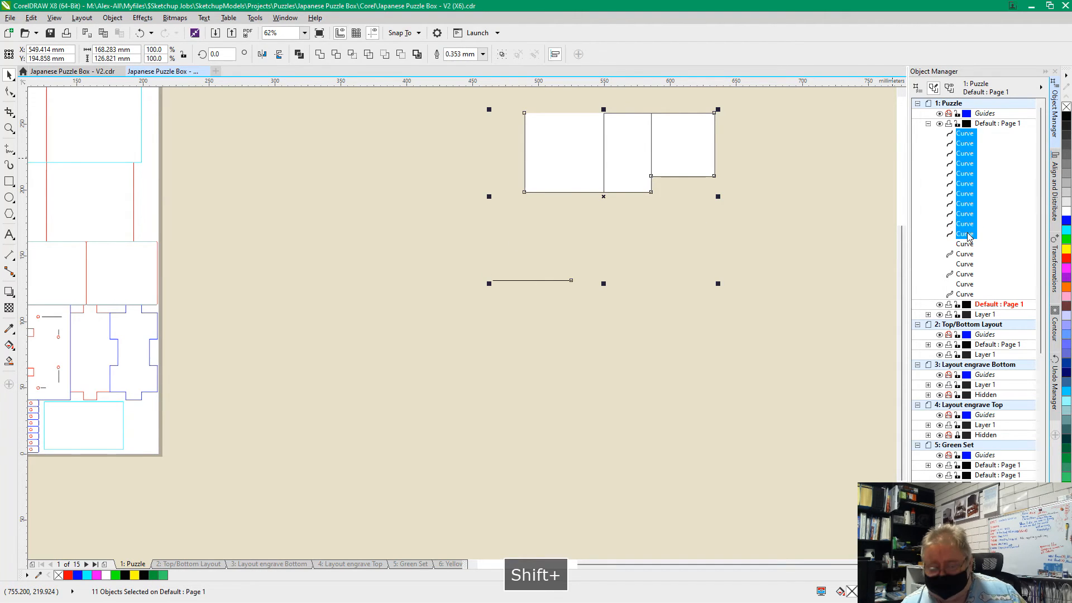
key("Delete")
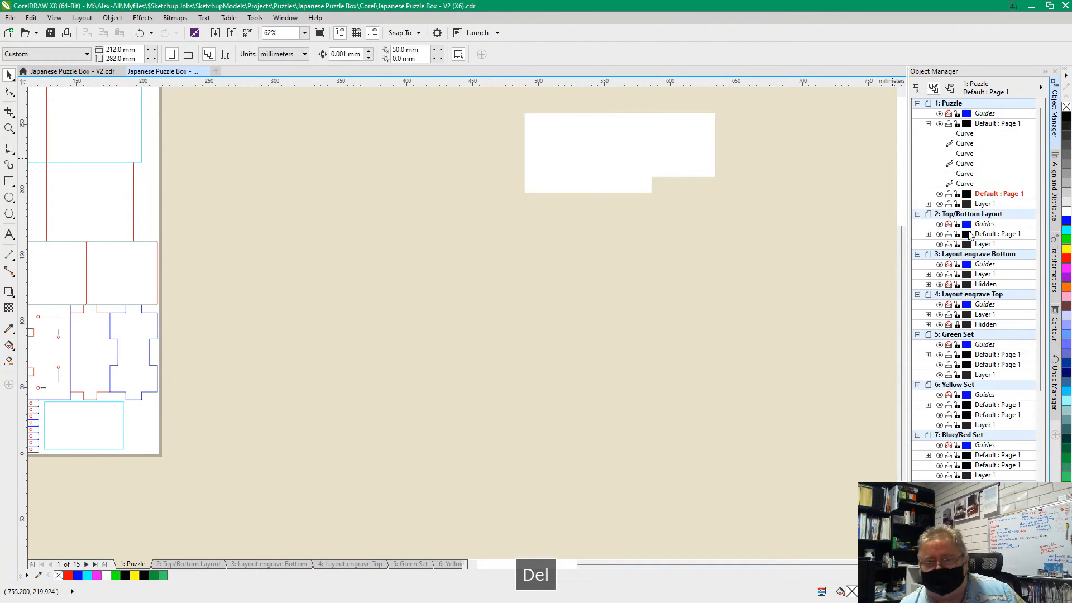
- Move the three white fill curves off the panel outlines and delete them
left_click(966, 143)
left_click(965, 163, "ctrl")
left_click(964, 183, "ctrl")
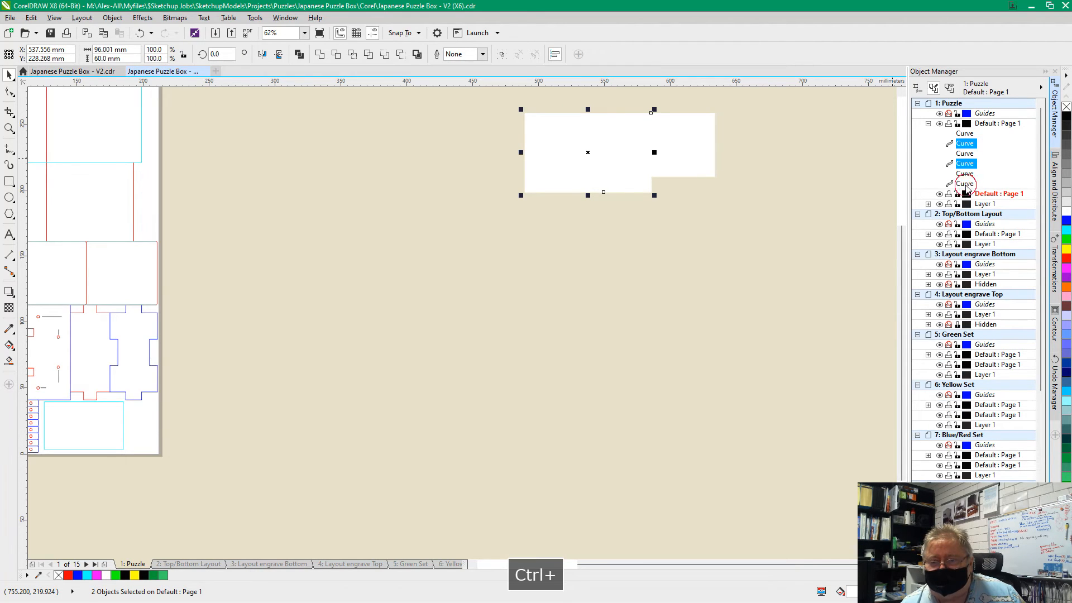
left_click_drag(618, 152, 566, 304)
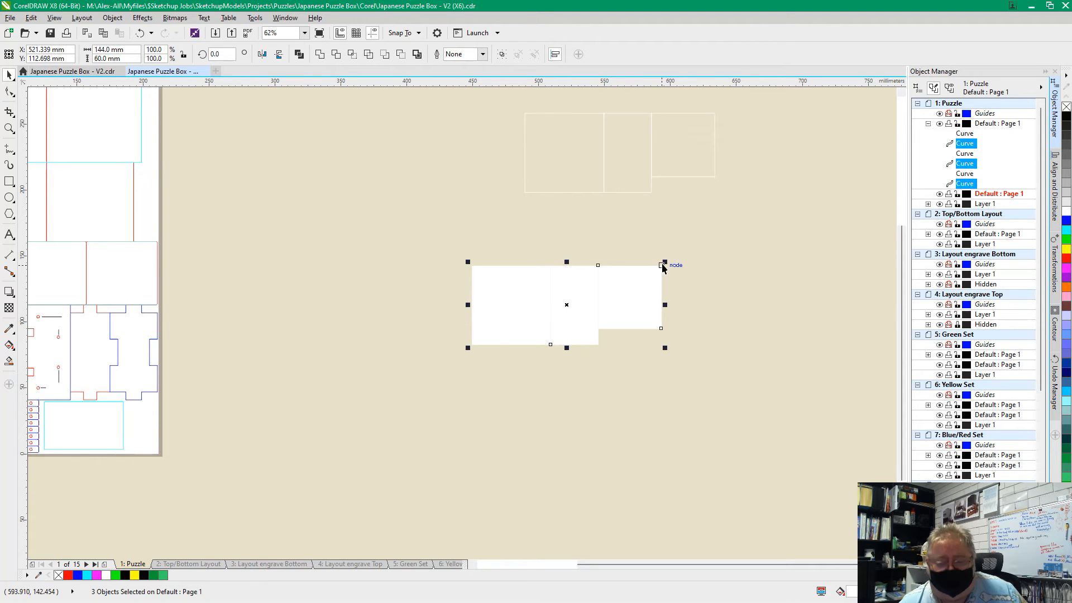
key("Delete")
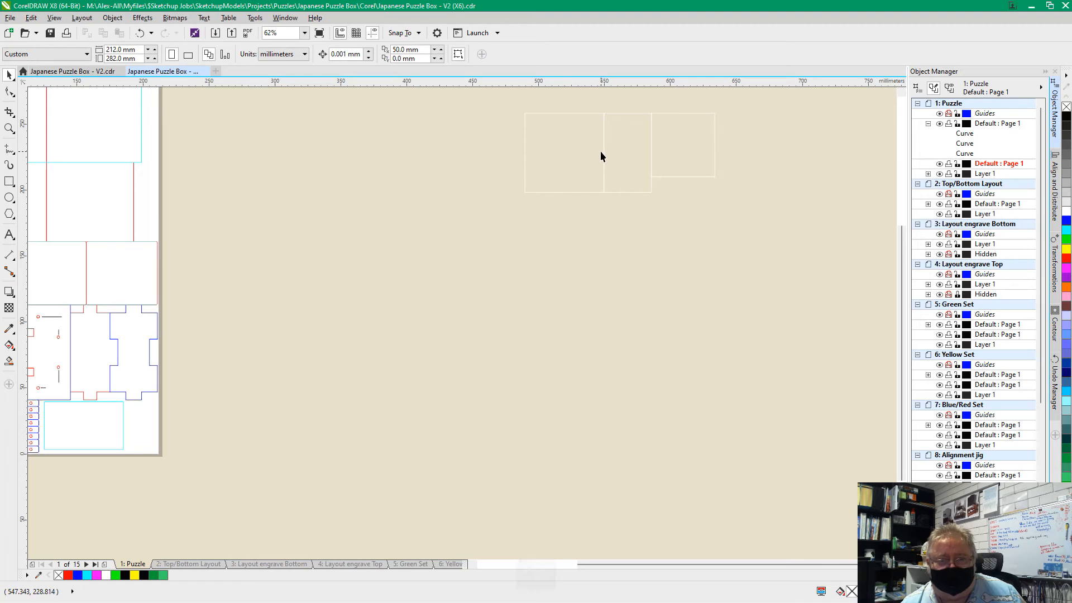
- Change the outline colour of the three remaining closed panel curves to red
left_click_drag(496, 104, 748, 242)
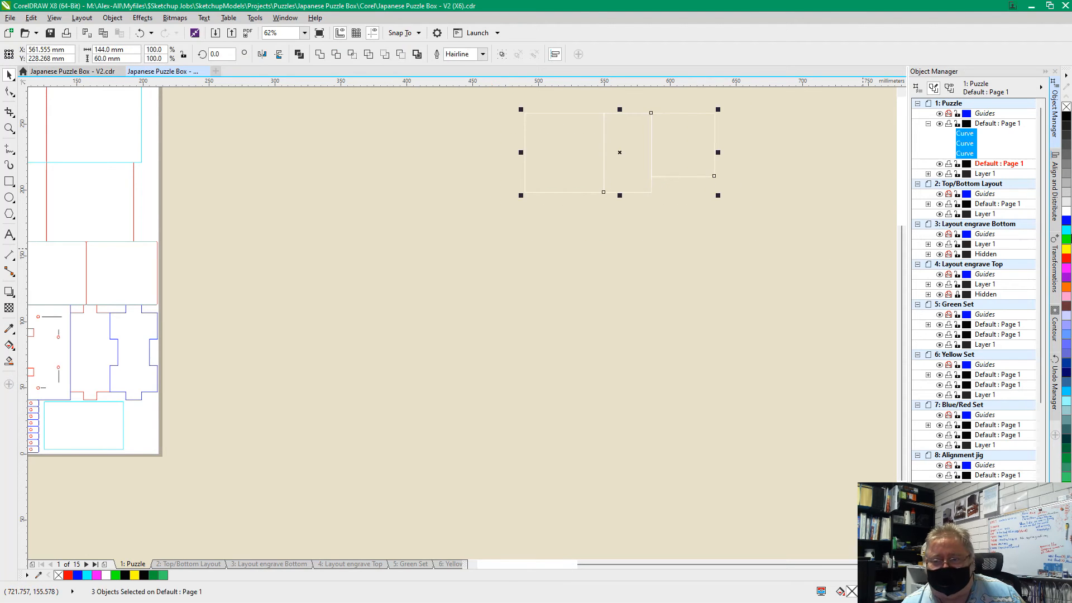
right_click(1066, 259)
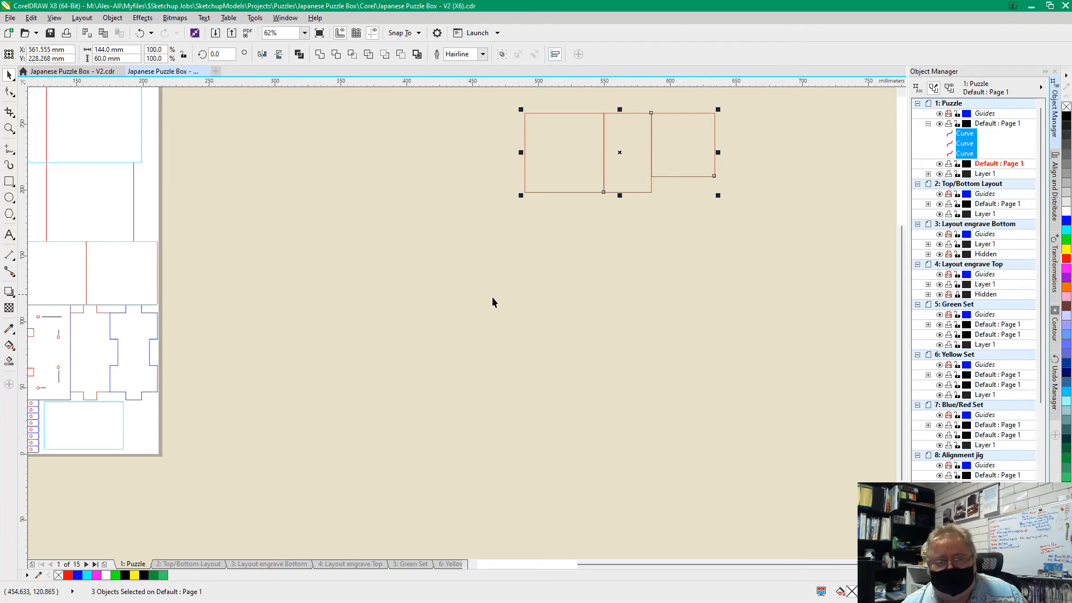
scroll(562, 220, "down", 3)
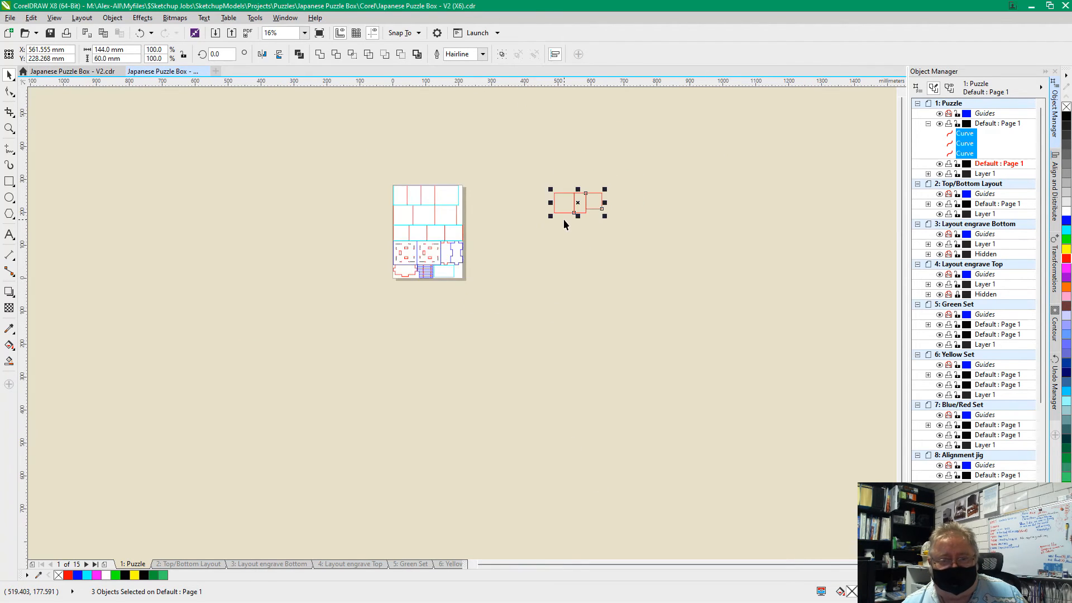
scroll(576, 162, "up", 3)
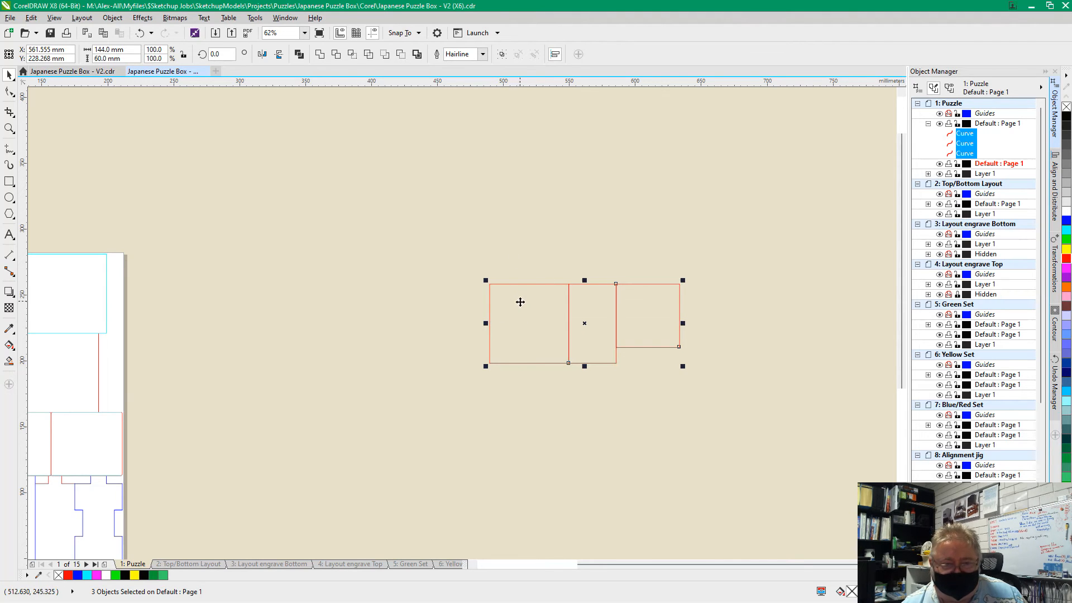
- Place a copy of the three red panels above the originals and spread the copied outlines apart
left_click_drag(443, 229, 788, 470)
left_click_drag(593, 323, 583, 202)
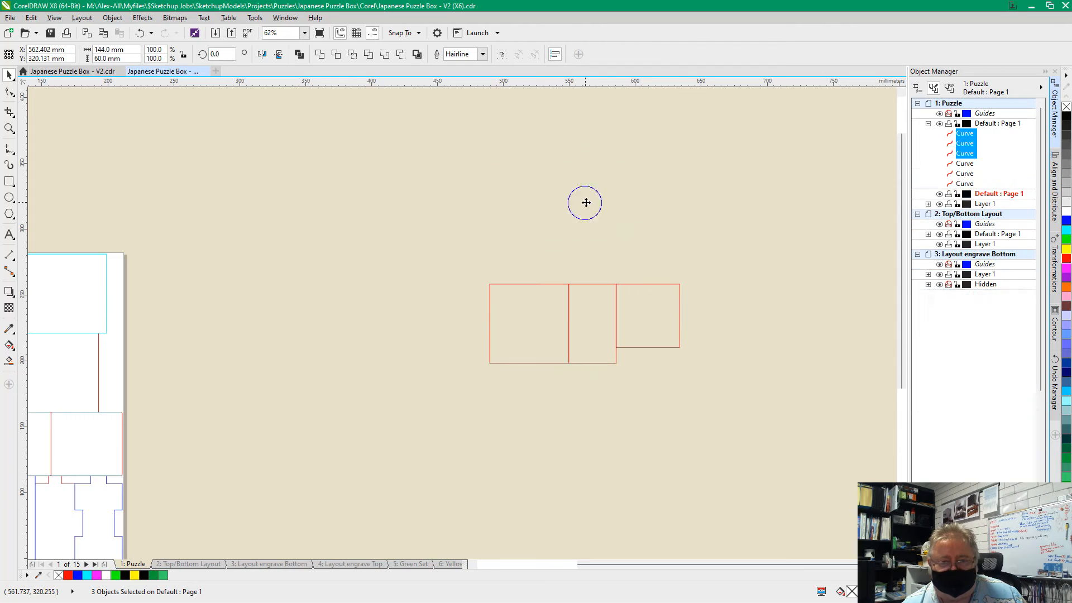
left_click(347, 233)
left_click(522, 203)
left_click_drag(530, 201, 504, 202)
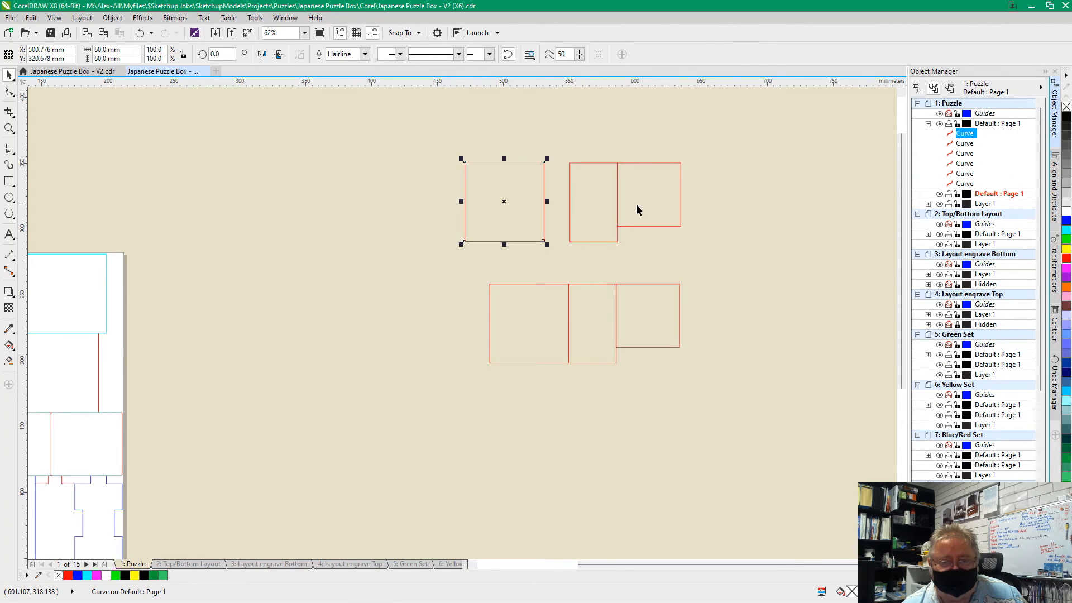
left_click(641, 208)
left_click_drag(649, 192, 682, 190)
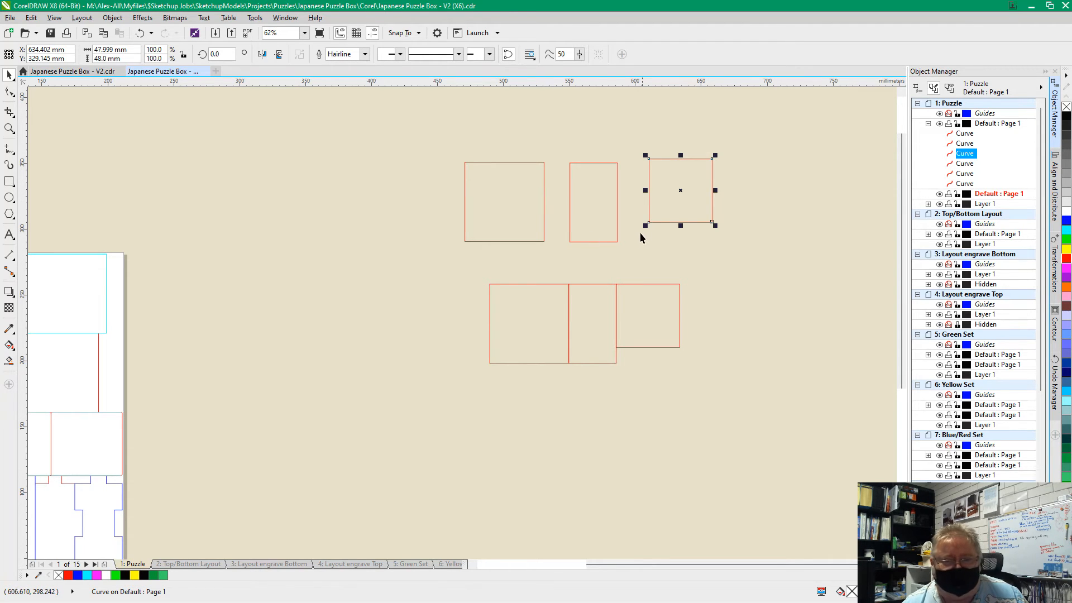
- Delete the three spread-out panel copies
left_click_drag(439, 146, 740, 250)
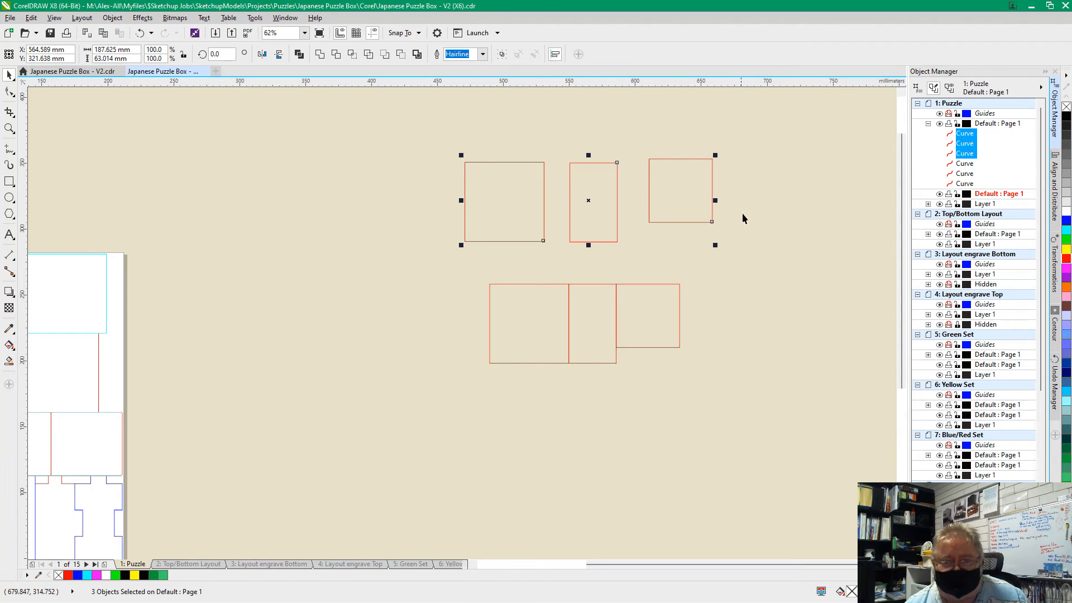
key("Delete")
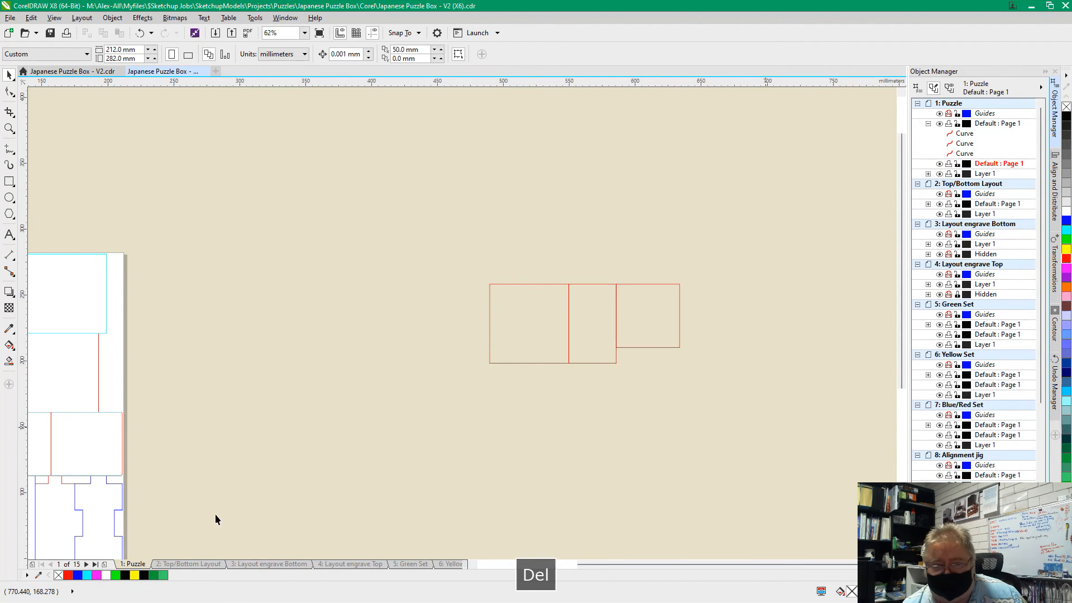
- Change the outline colour of the two outer panel curves to blue, leaving the middle panel red
left_click(490, 306)
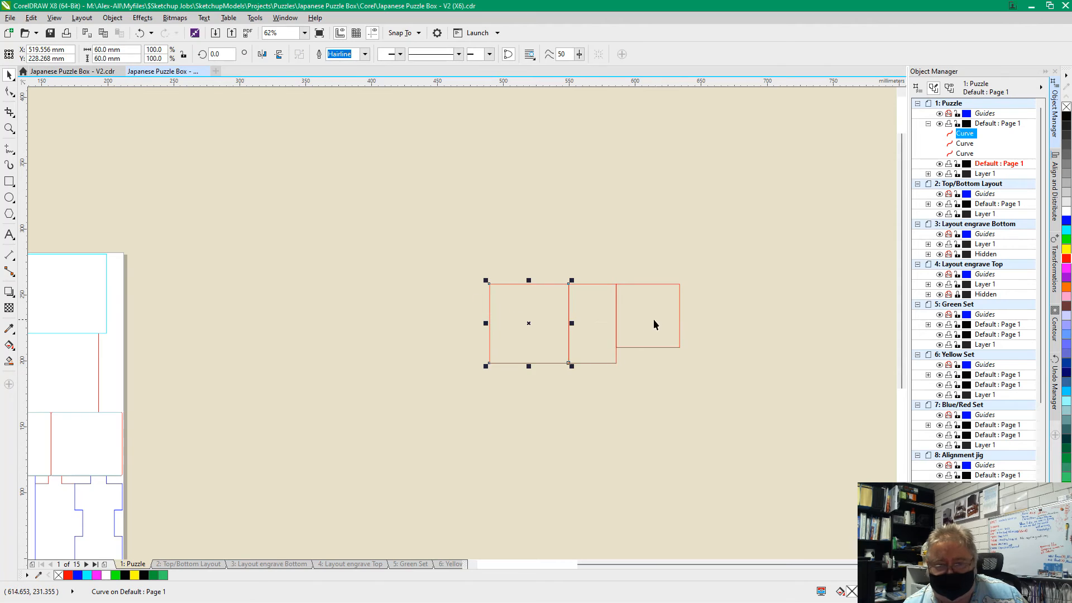
left_click(679, 323, "shift")
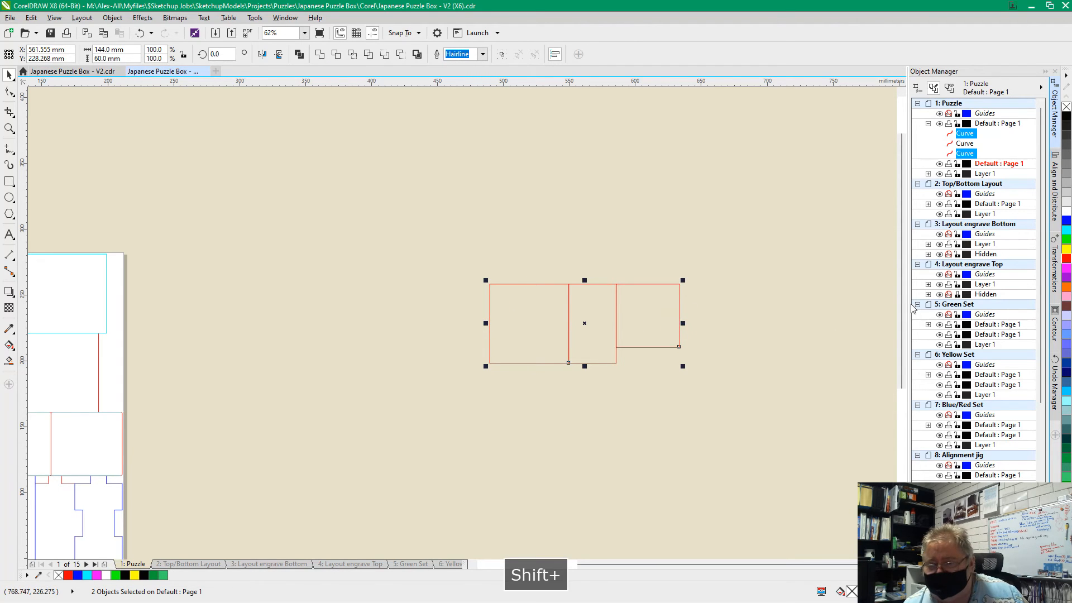
right_click(1066, 221)
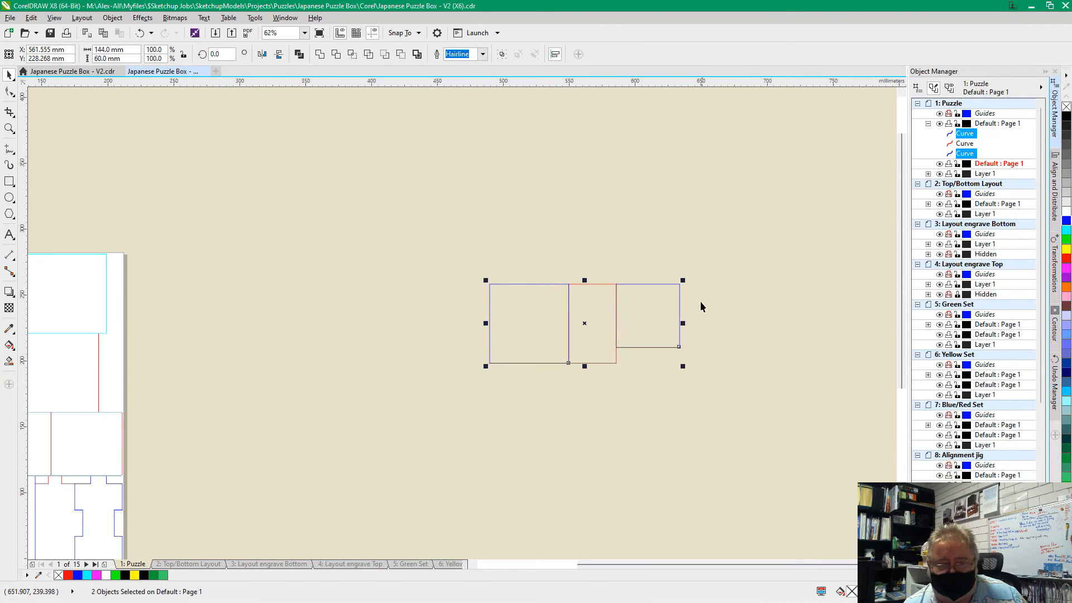
- Copy the middle red panel, then remove the shared vertical edges on both sides of it with Virtual Segment Delete
left_click(599, 364)
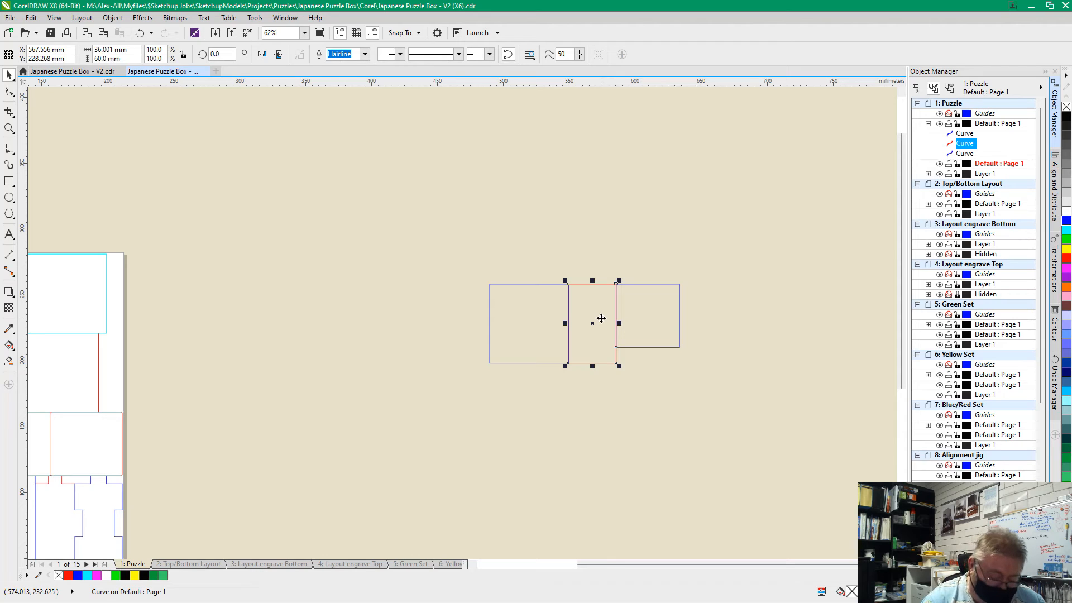
key("ctrl+c")
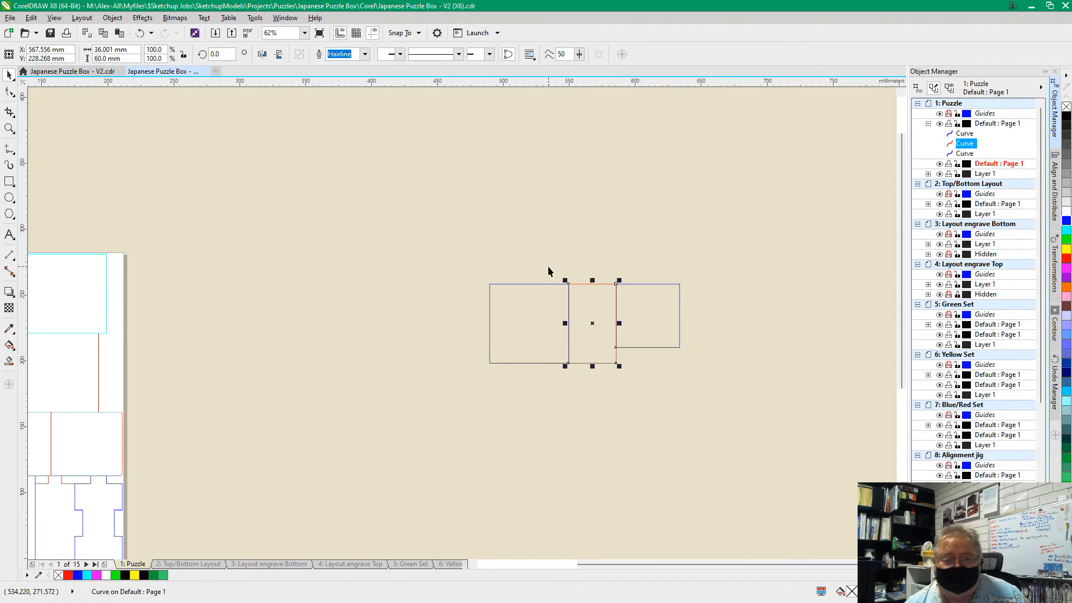
left_click(10, 113)
left_click(14, 116)
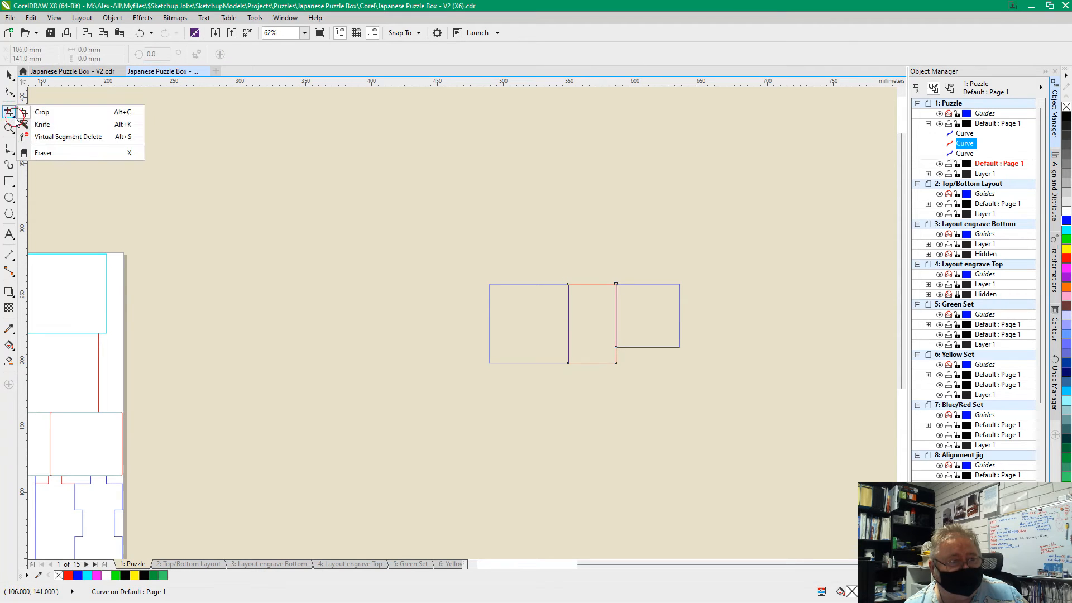
left_click(56, 137)
left_click_drag(547, 319, 651, 324)
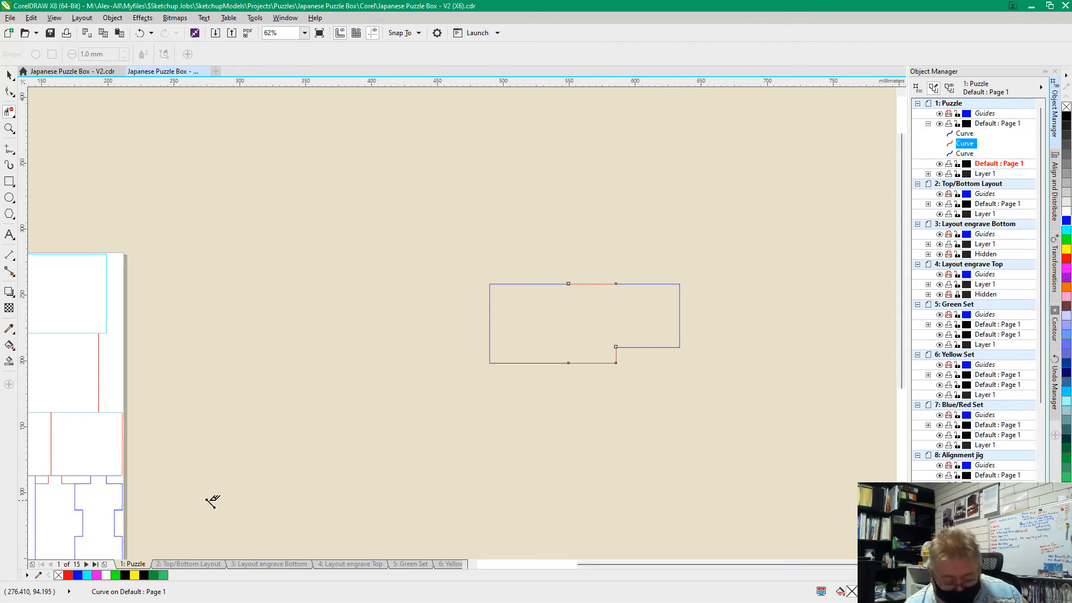
- Delete the remnants of the middle panel and paste the copied closed red panel back in its place
key("space")
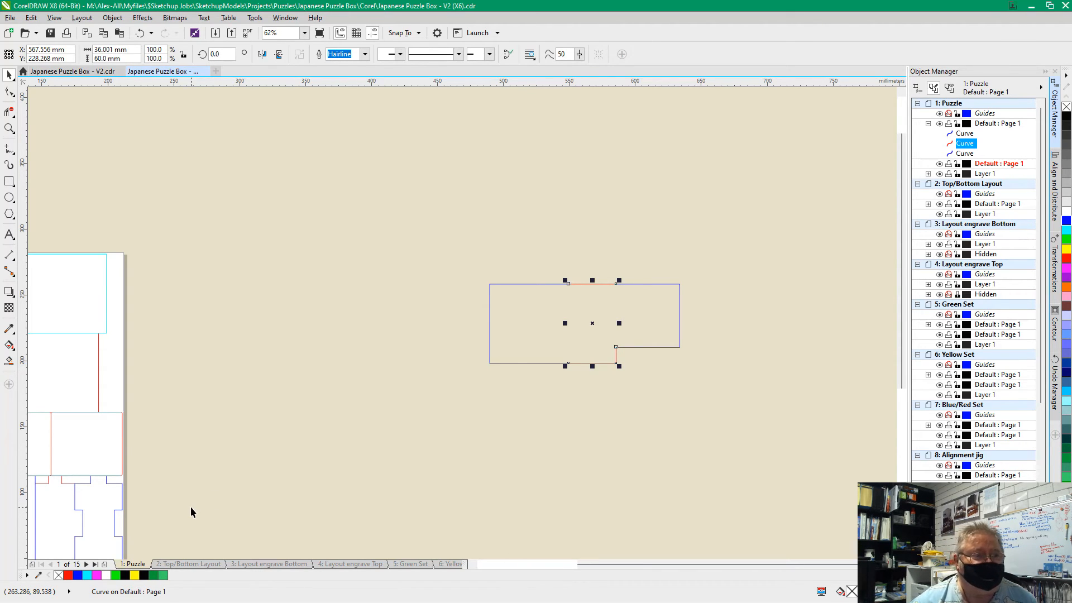
key("Delete")
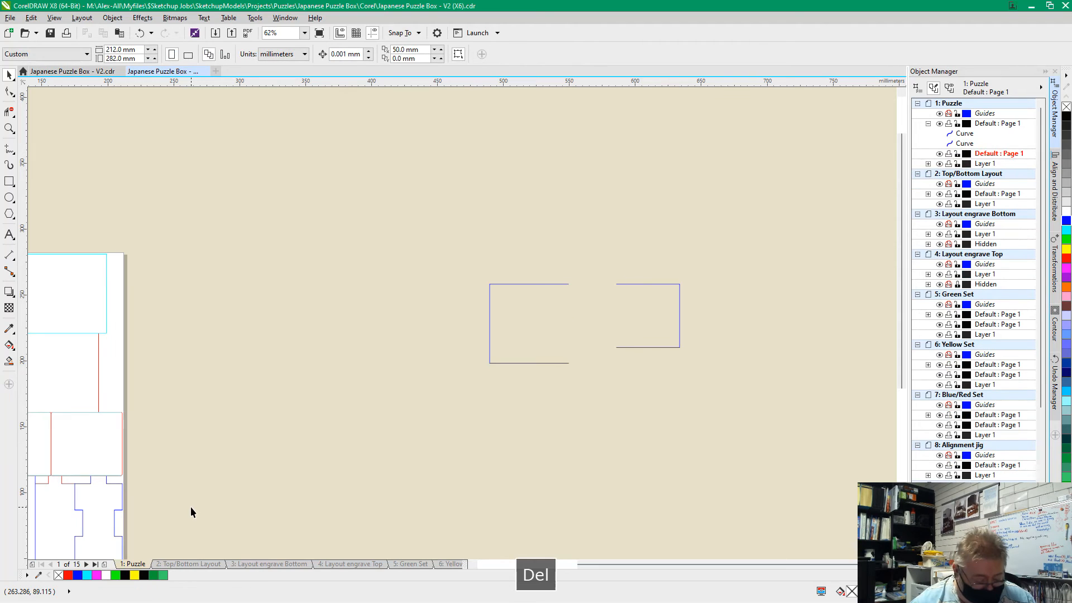
key("ctrl+v")
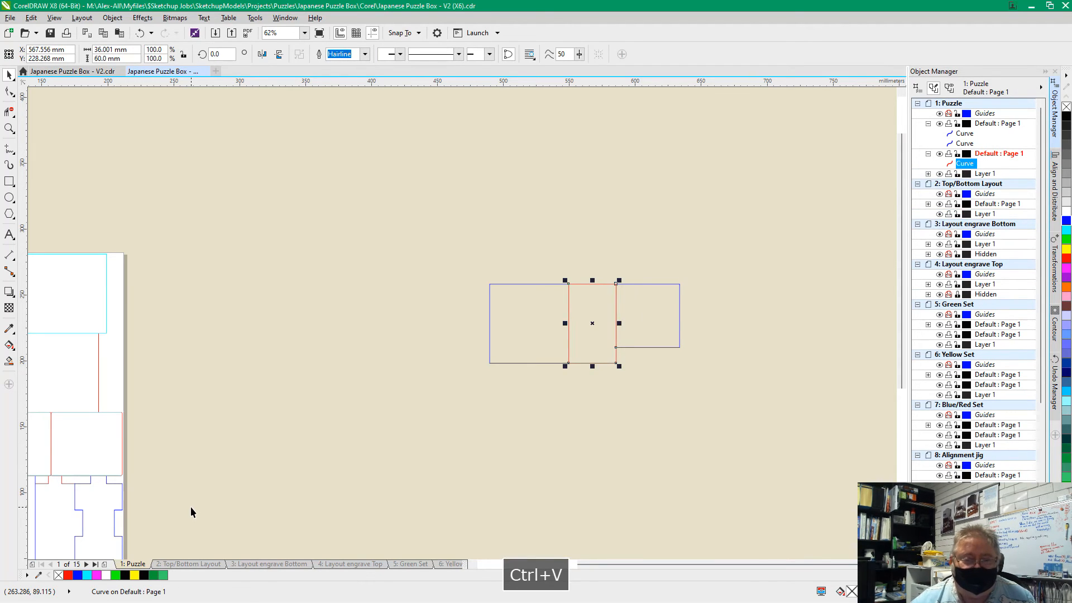
- Group the two blue panels and the red middle panel into one object
left_click_drag(480, 265, 720, 443)
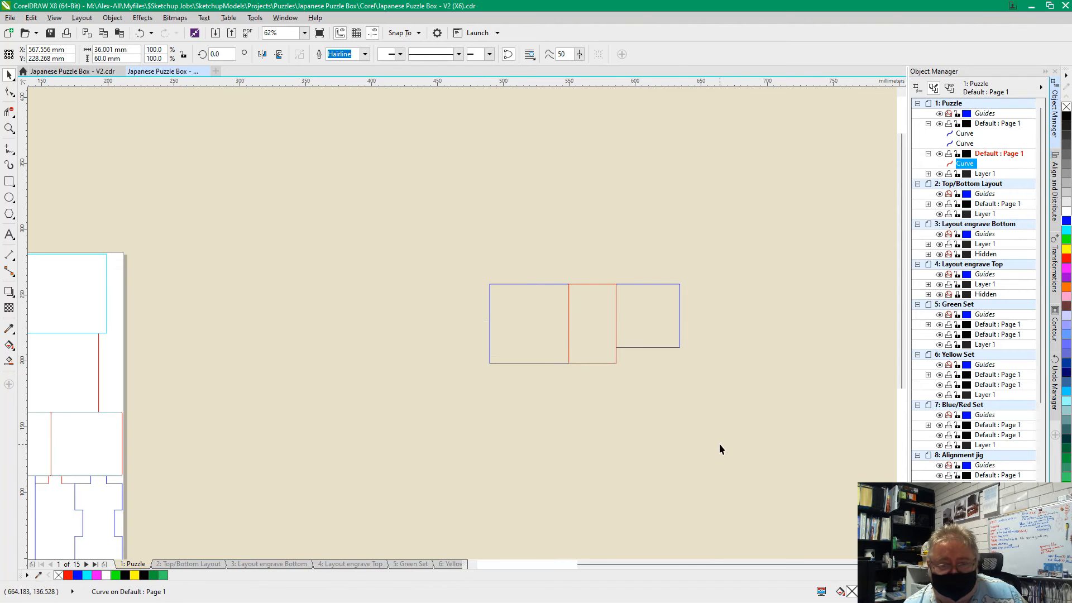
right_click(973, 139)
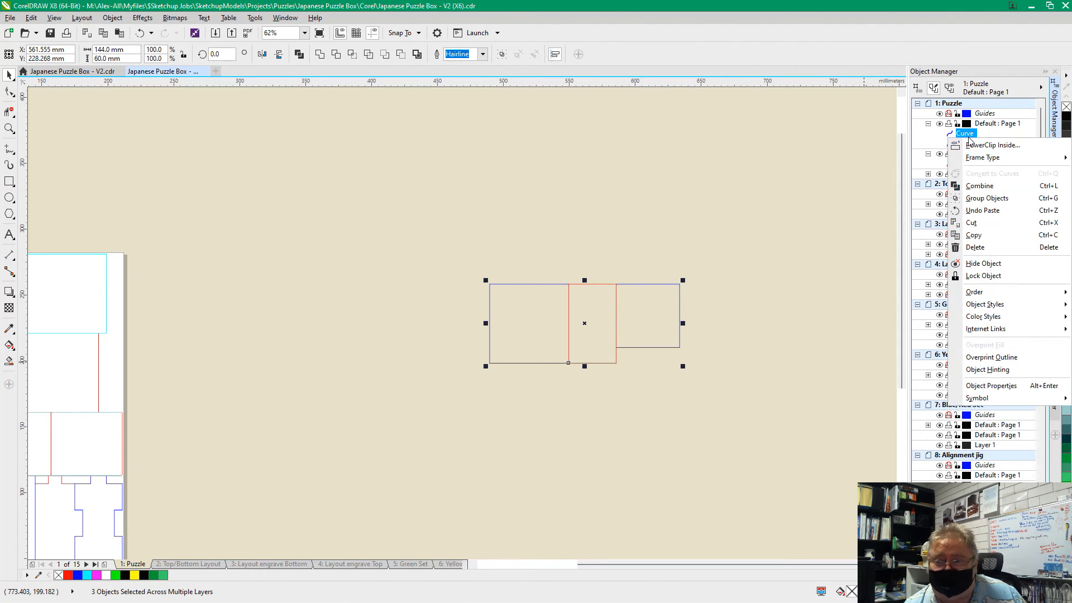
left_click(987, 200)
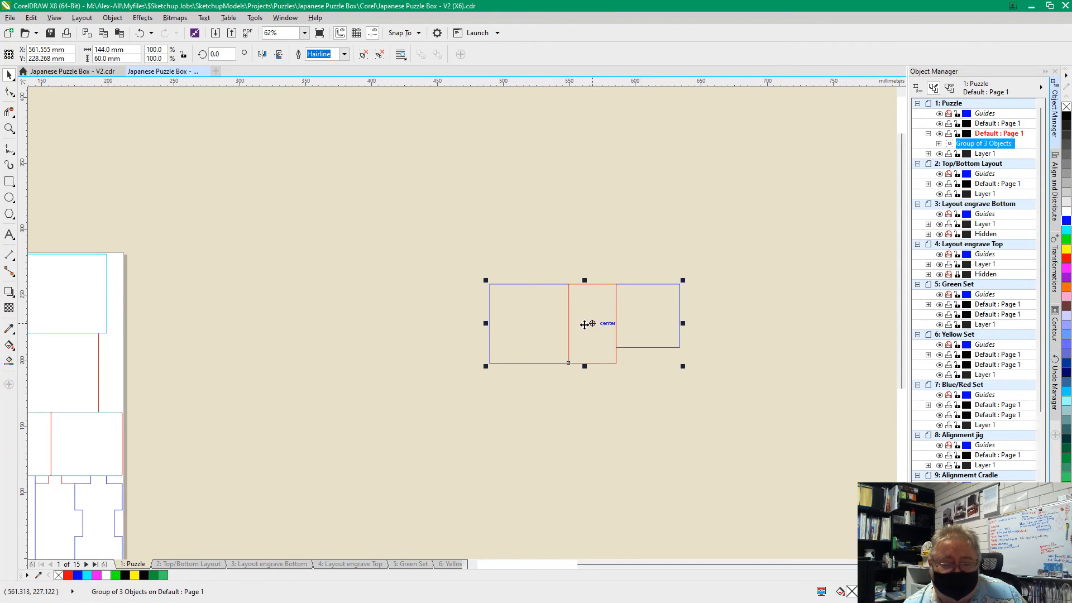
left_click_drag(457, 259, 729, 397)
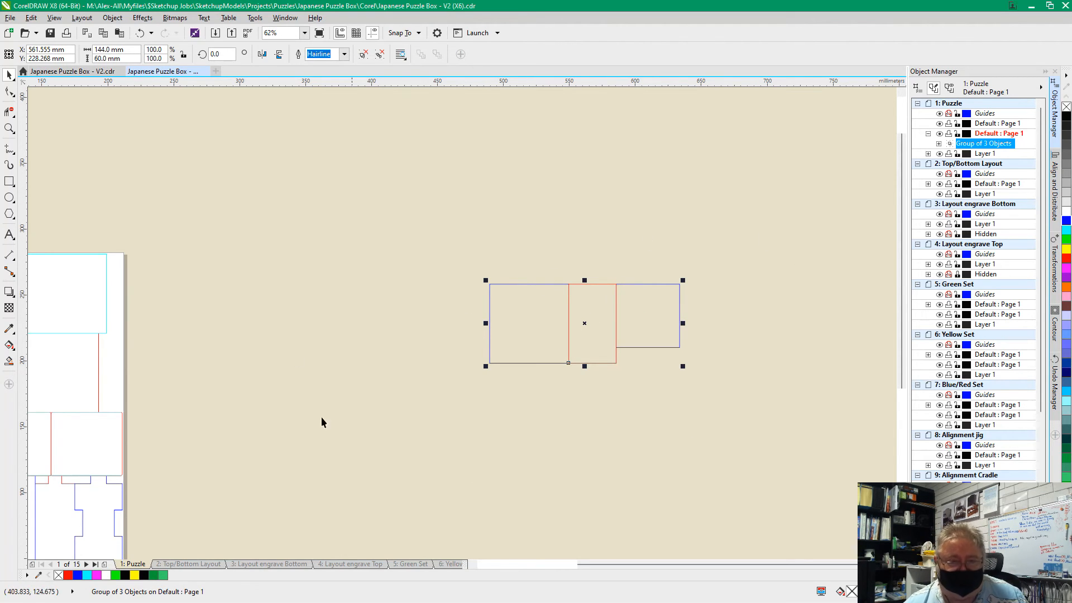
- Copy the second strip with its two holes from the strip stack and place the copy on the empty area beside the page
scroll(601, 351, "down", 3)
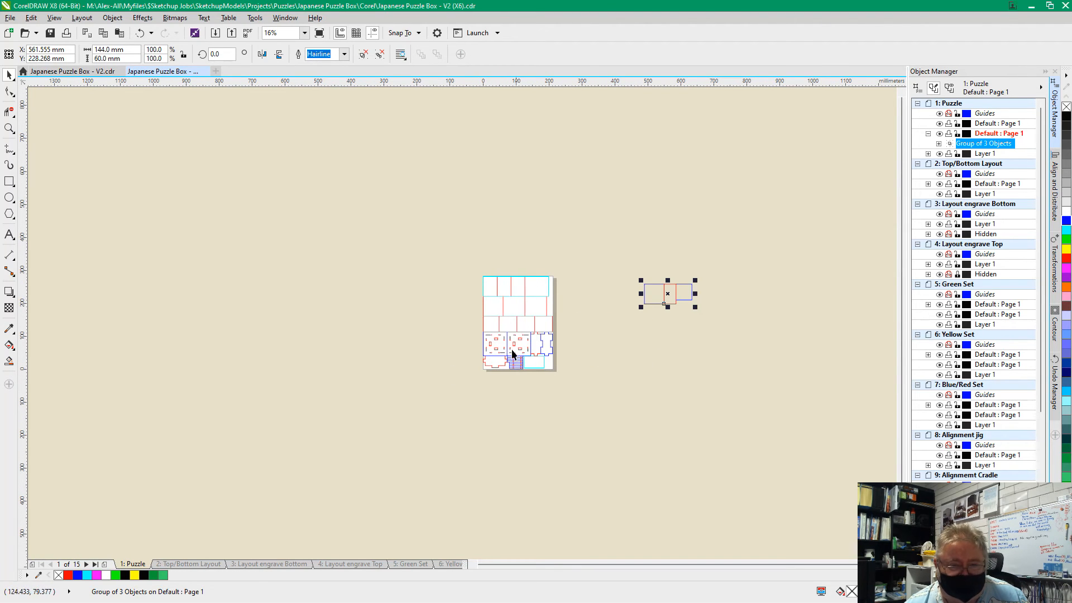
scroll(524, 318, "up", 3)
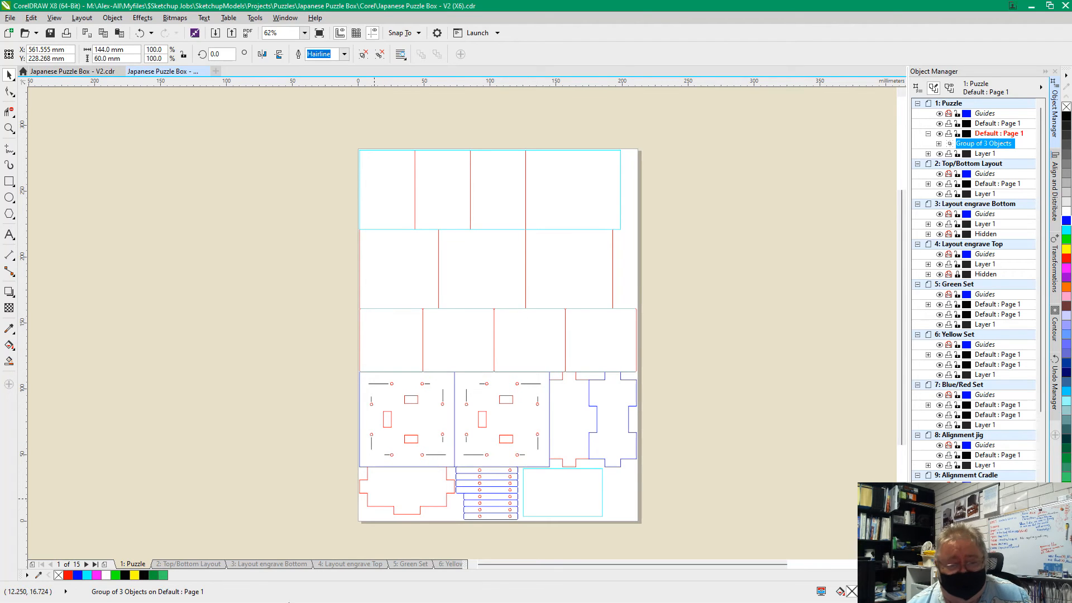
scroll(434, 514, "up", 3)
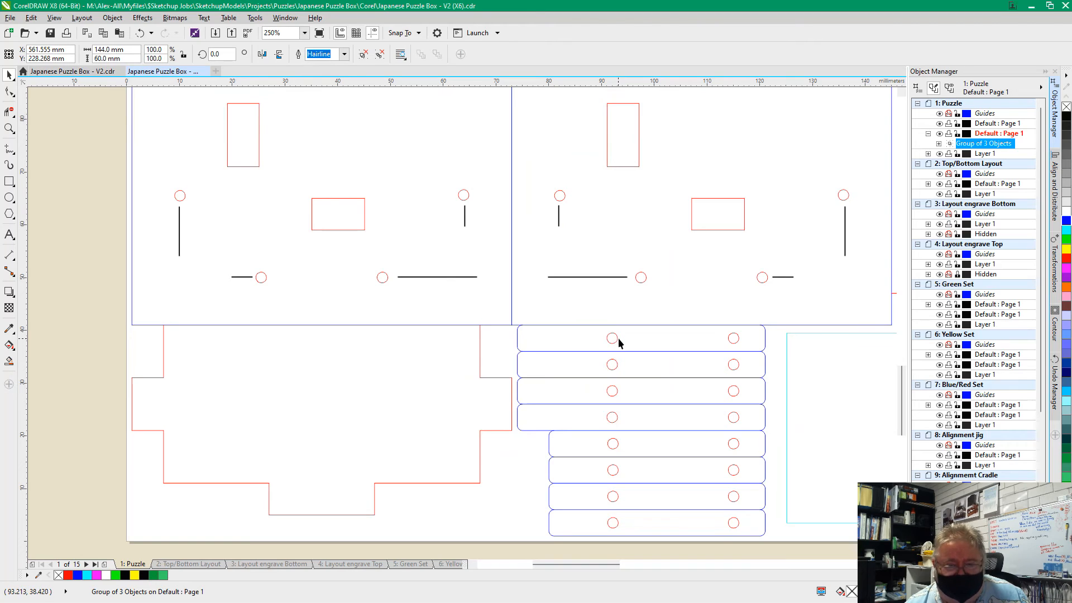
left_click(608, 369, "ctrl")
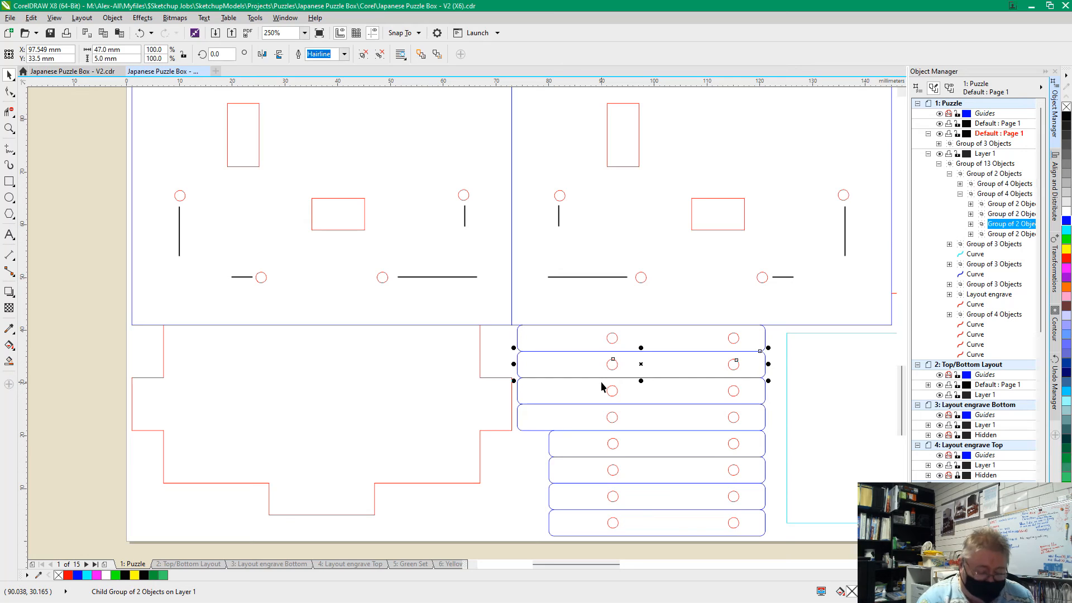
key("ctrl+c")
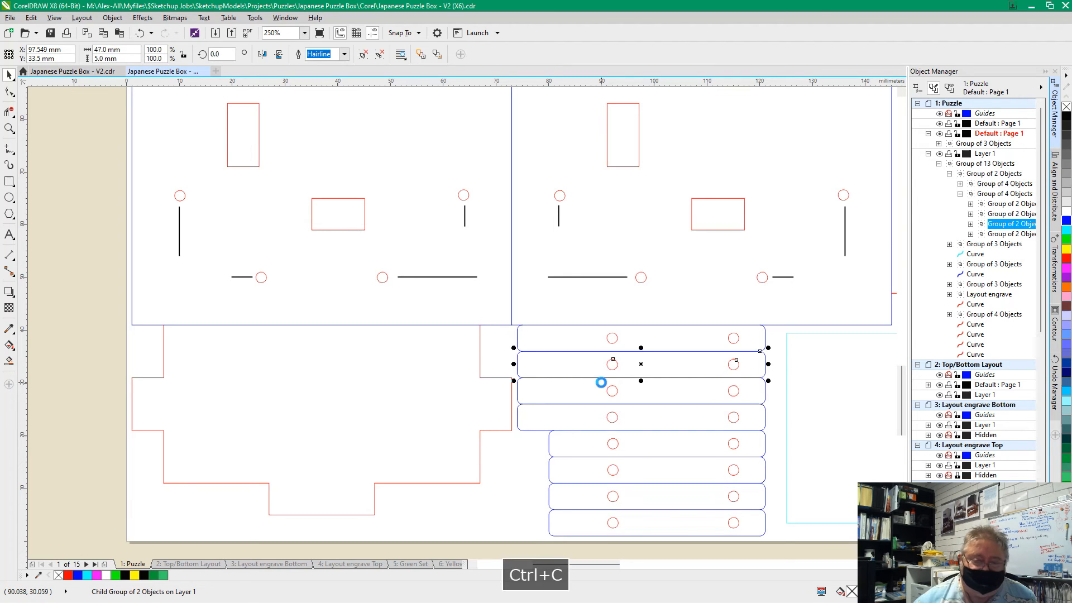
scroll(533, 364, "down", 2)
scroll(533, 364, "down", 6)
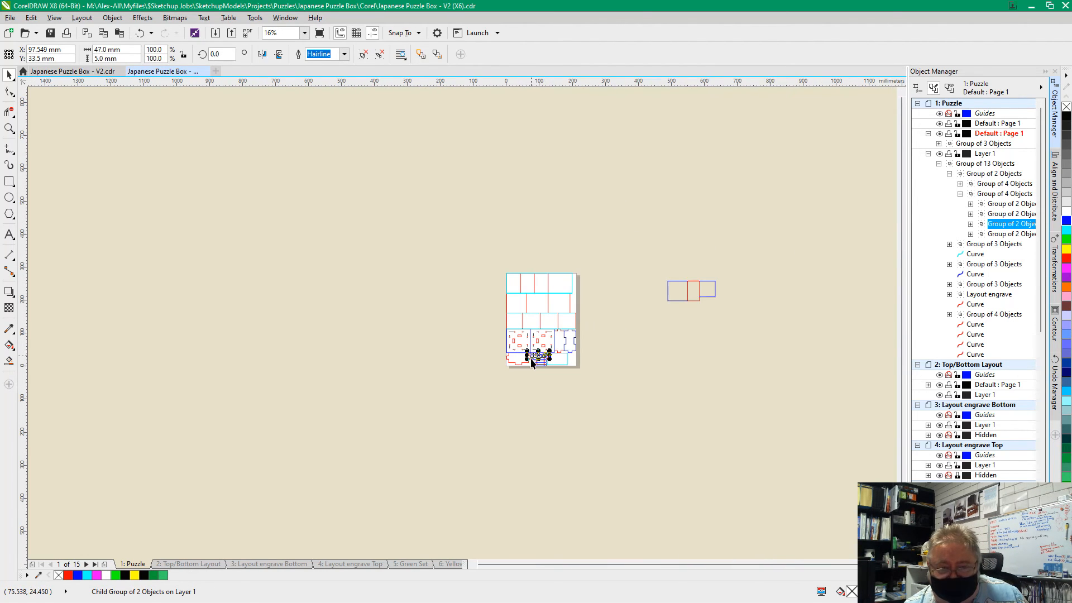
scroll(551, 374, "up", 2)
key("ctrl+v")
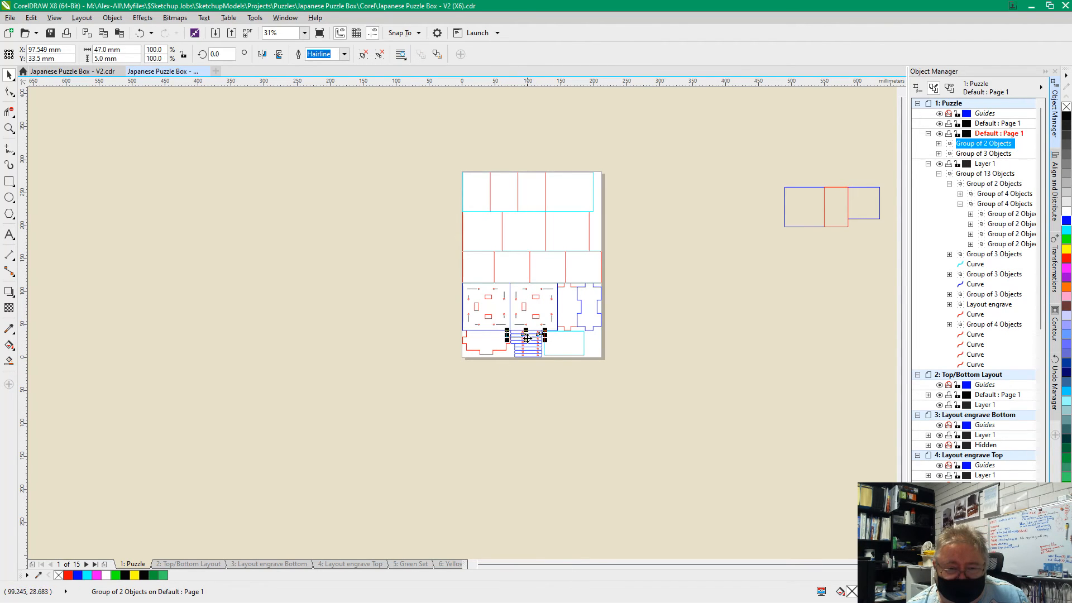
left_click_drag(526, 336, 652, 360)
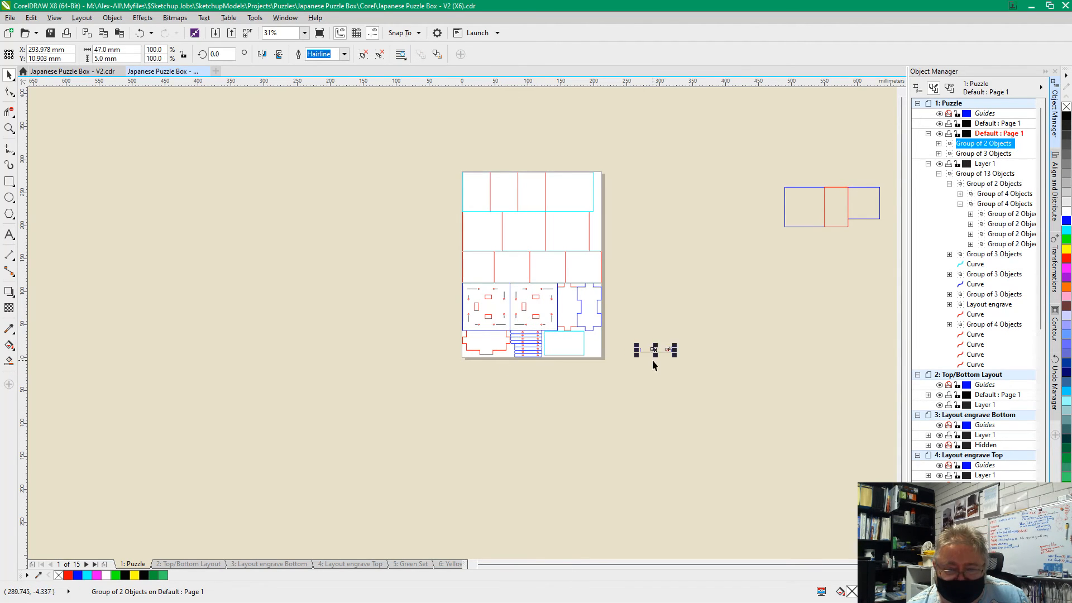
- Place a copy of the strip directly below it, and duplicate that copy with a 50 mm horizontal and 0 mm vertical offset
scroll(662, 358, "up", 8)
scroll(672, 352, "down", 2)
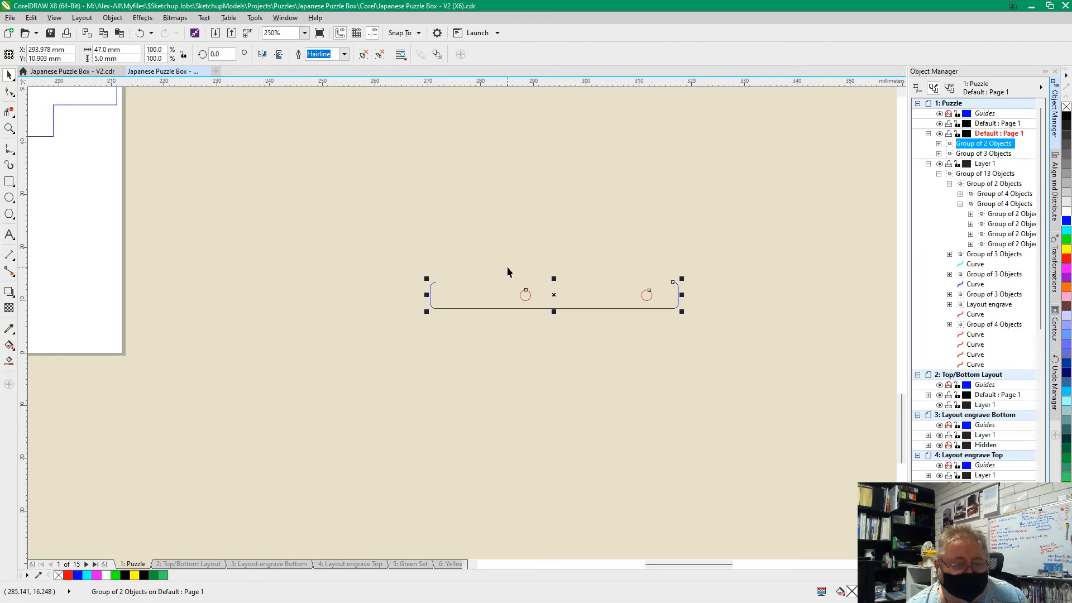
scroll(570, 299, "down", 4)
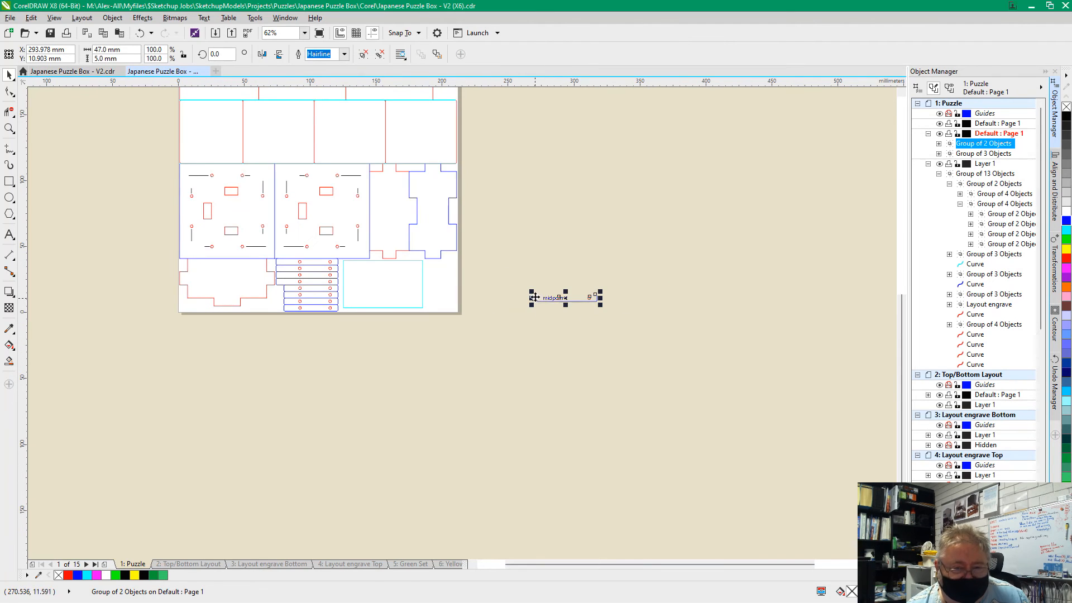
left_click_drag(541, 296, 537, 304)
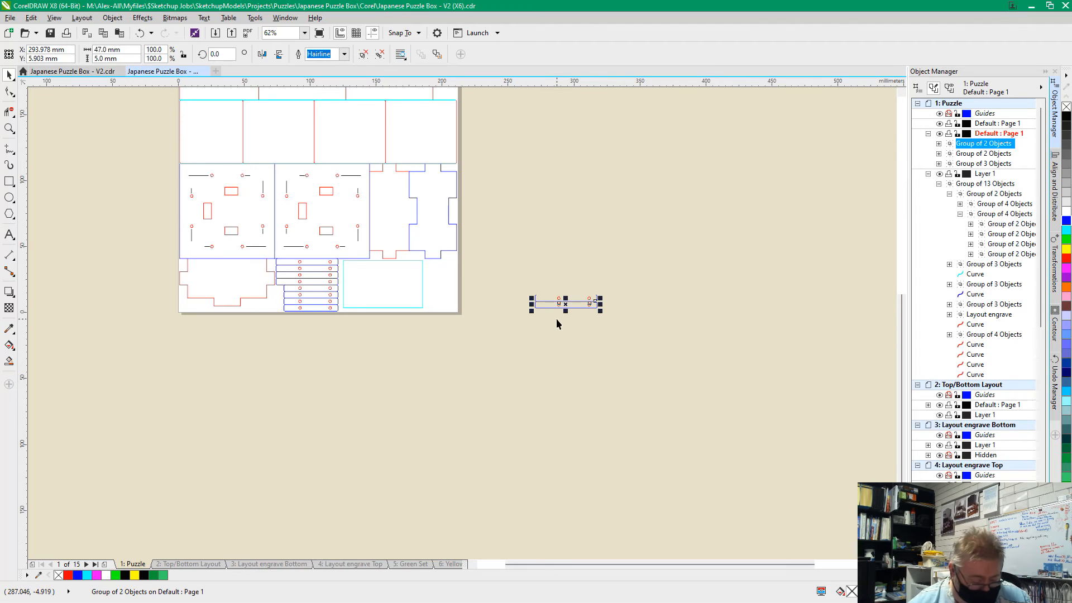
key("ctrl+d")
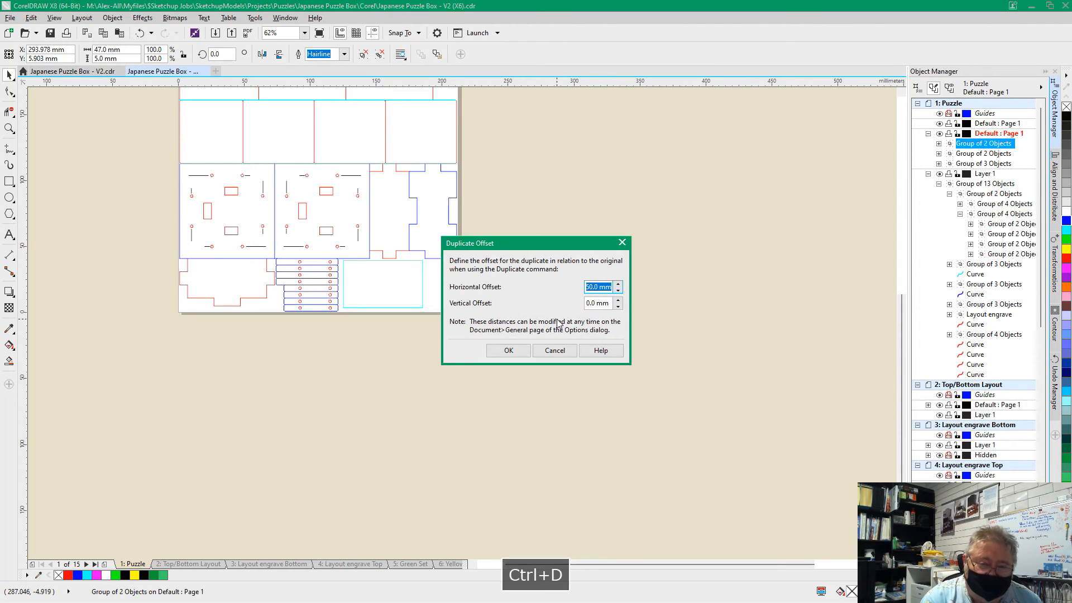
left_click(509, 350)
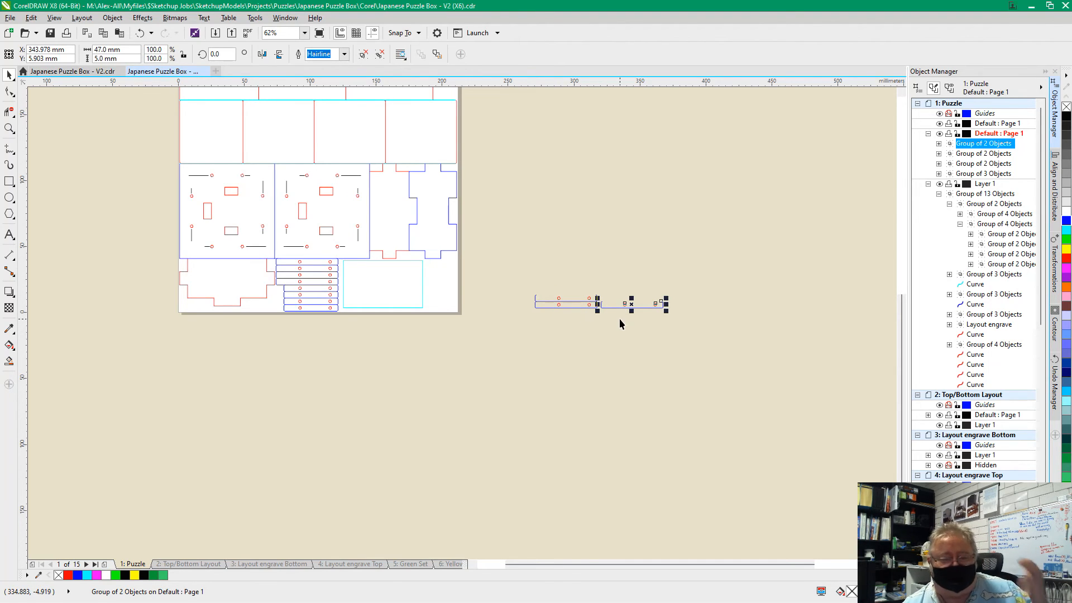
- Delete the three strip copies and the grouped panels lying beside the page
left_click_drag(521, 266, 738, 378)
key("Delete")
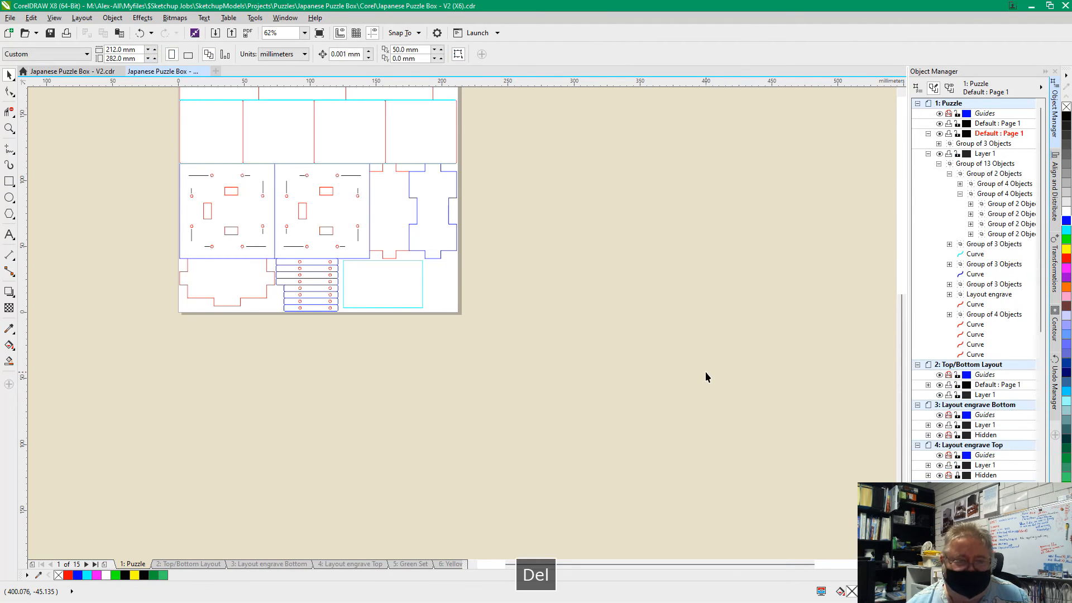
scroll(222, 466, "up", 2)
scroll(224, 469, "down", 6)
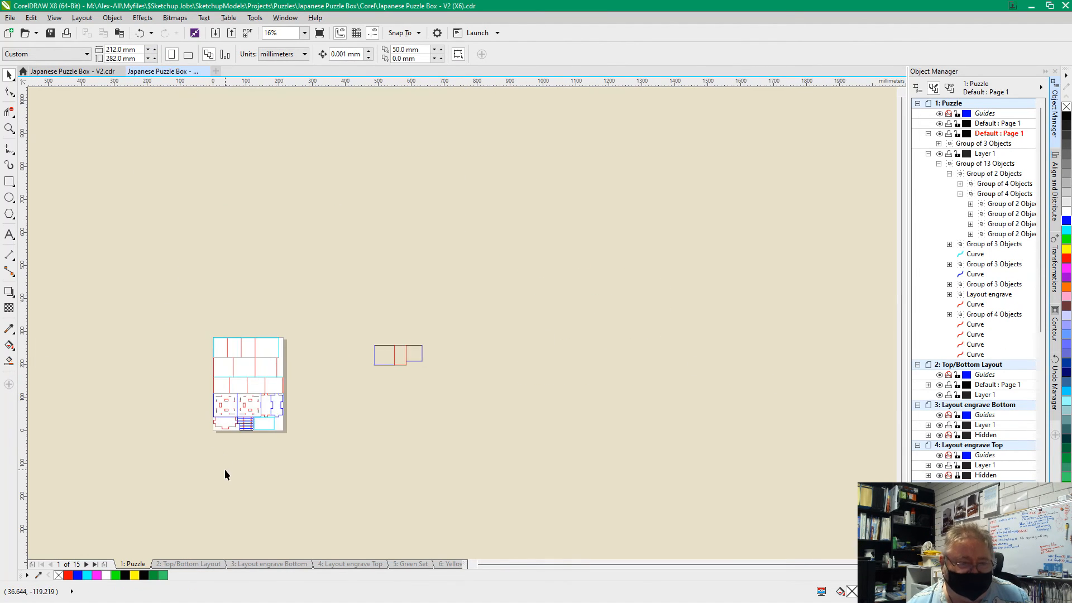
scroll(228, 397, "up", 2)
left_click_drag(440, 267, 640, 401)
key("Delete")
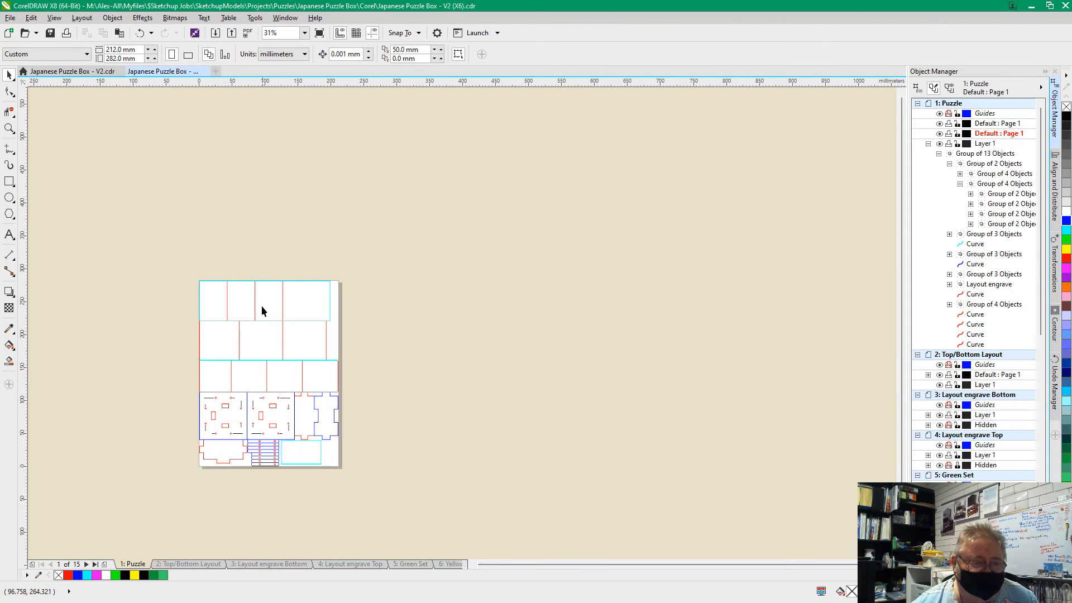
- Start printing the current page with Trotec Engraver v11.4.4 as the printer and open the printer's preferences
left_click(227, 314)
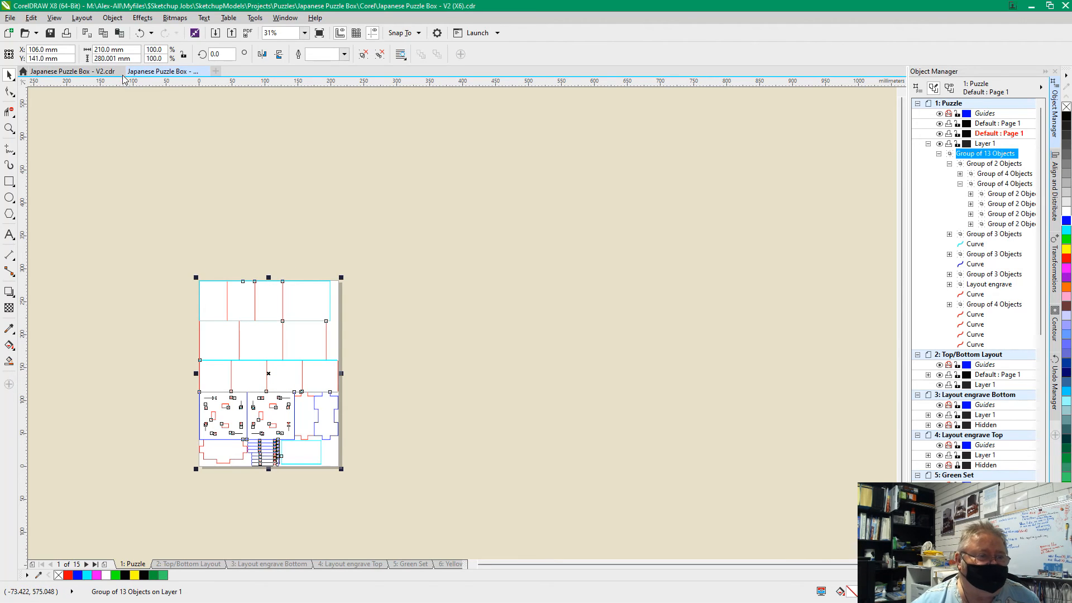
left_click(273, 220)
scroll(273, 281, "up", 2)
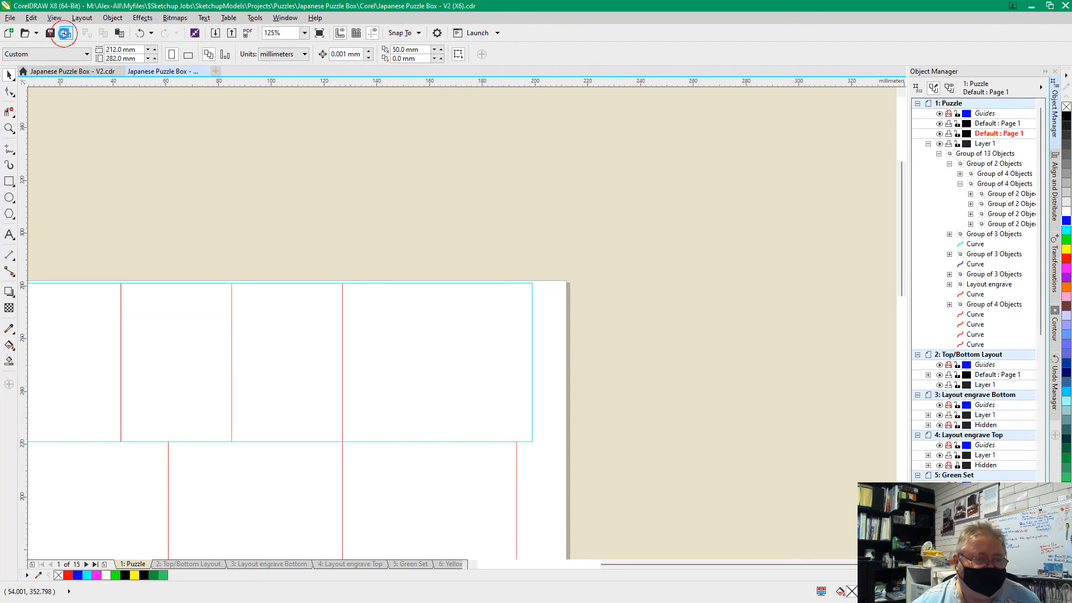
left_click(66, 34)
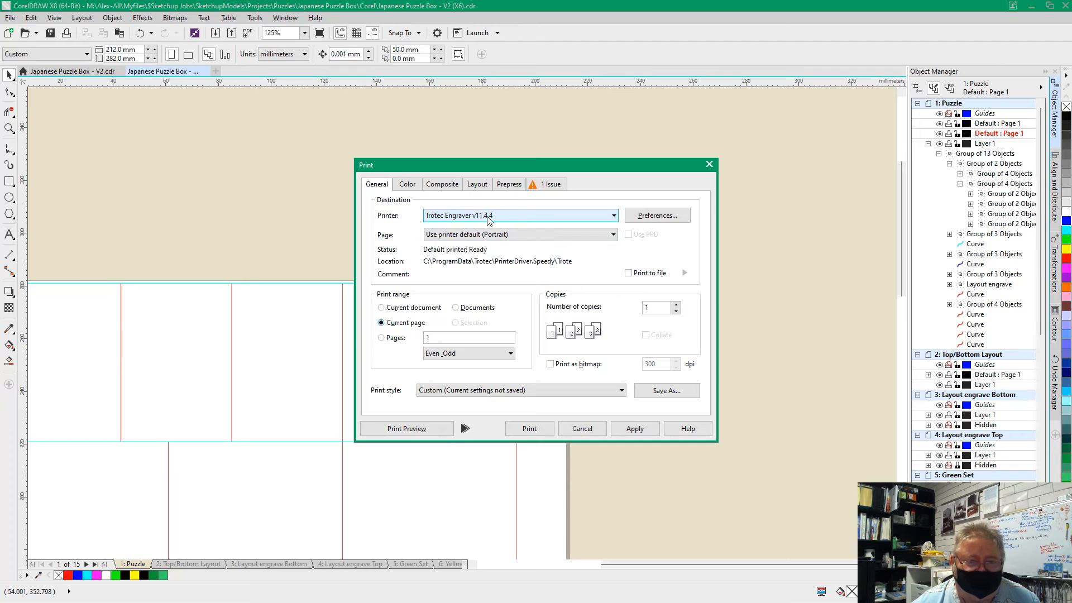
left_click(614, 216)
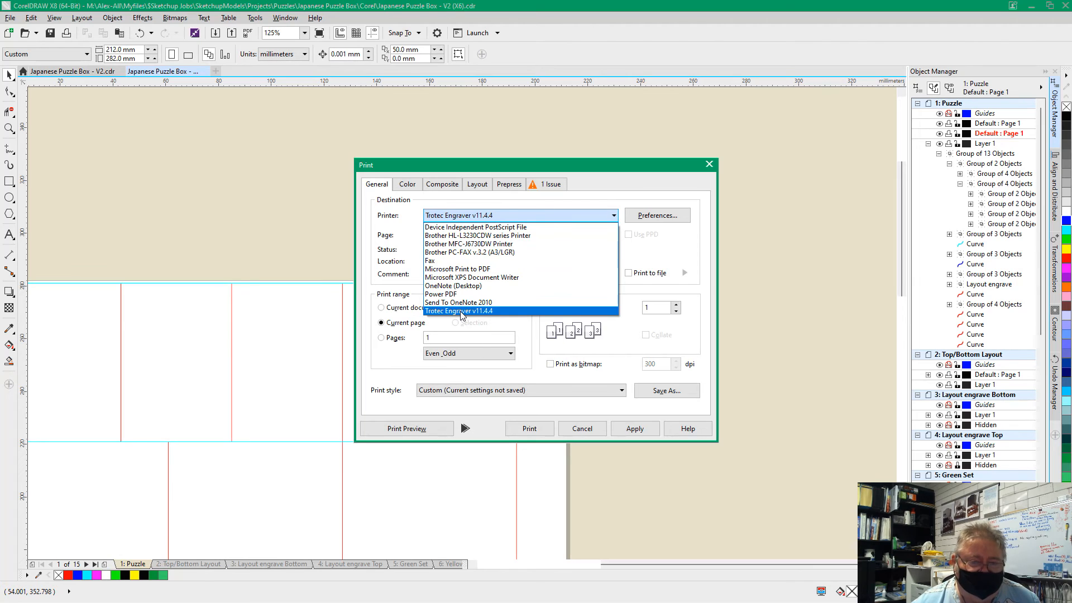
left_click(669, 217)
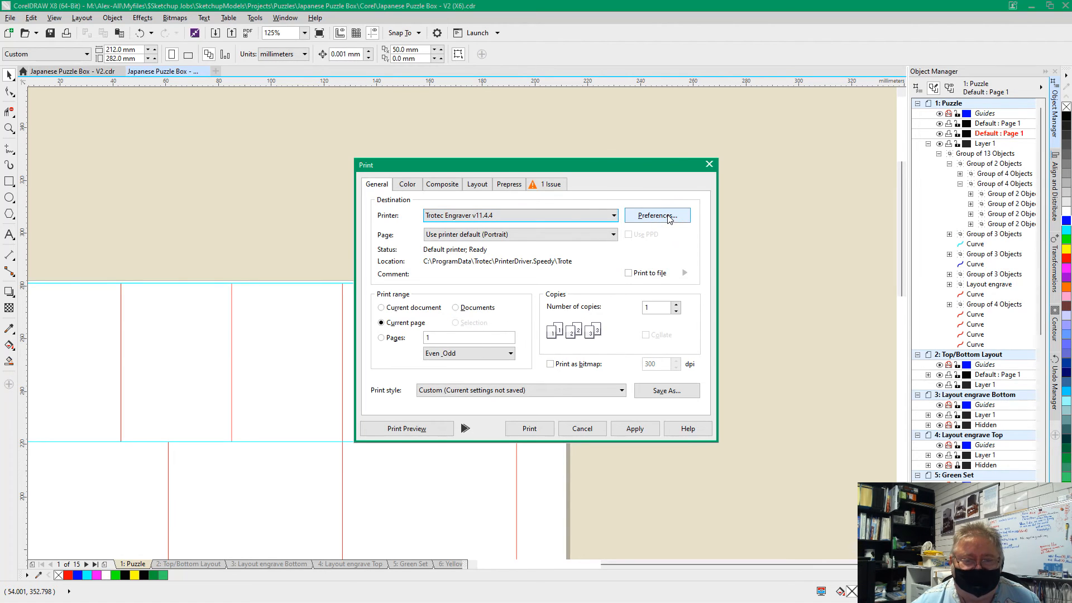
- Set the engraver's material to Wood, MDF 6mm (2E, 1C) (Multi), and accept the printer preferences
left_click(670, 217)
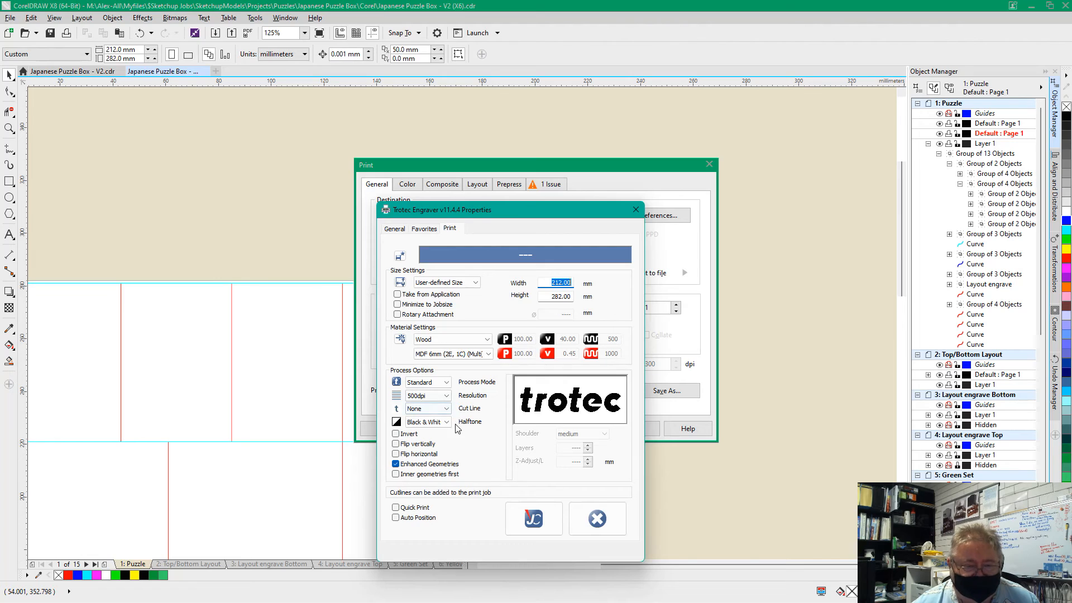
left_click(451, 340)
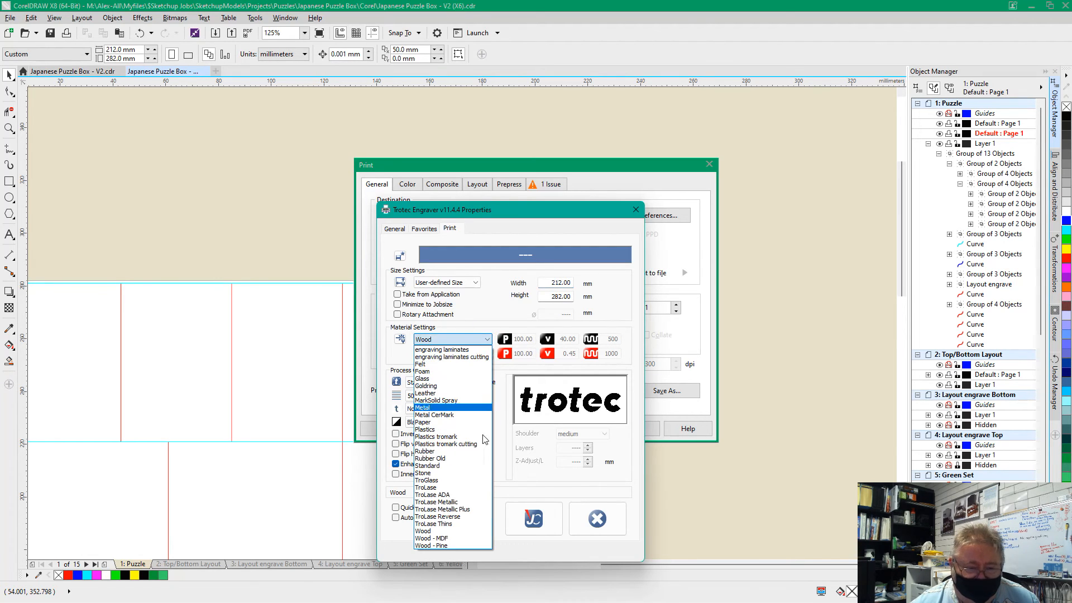
left_click(435, 532)
left_click(489, 354)
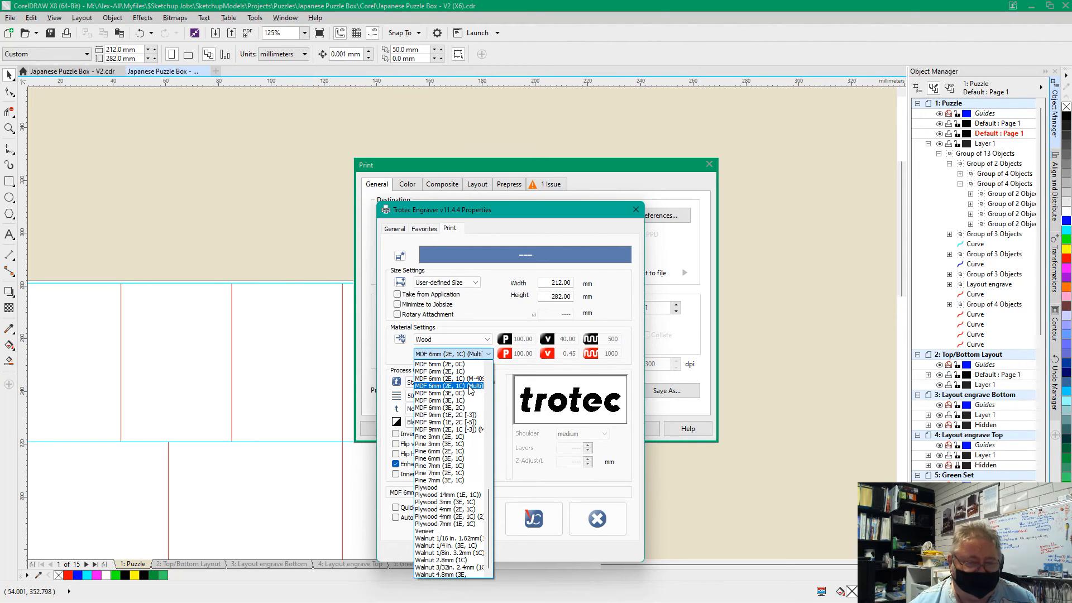
left_click(535, 519)
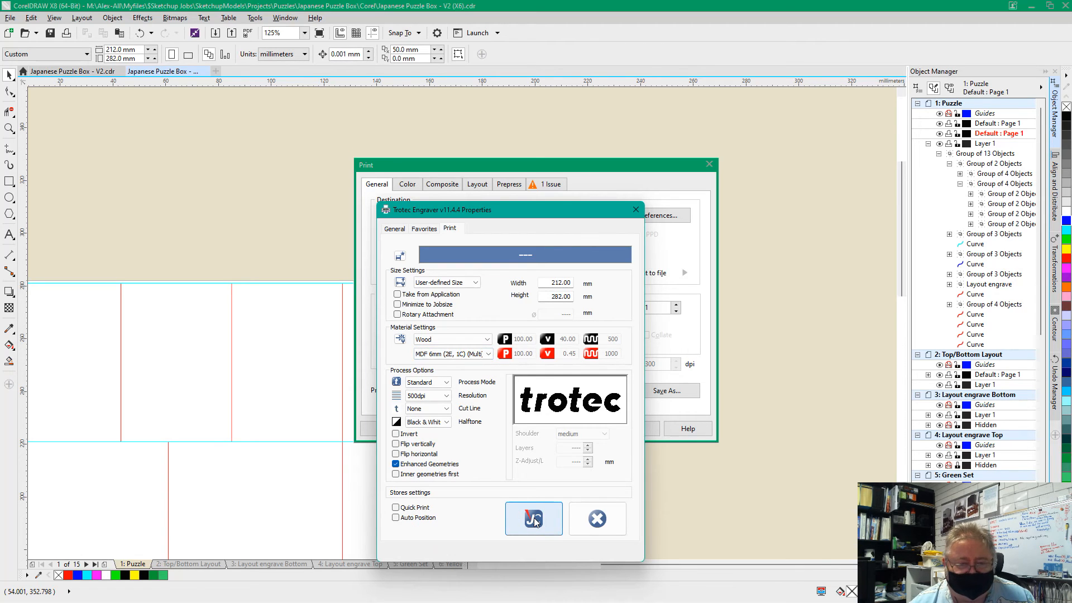
left_click(535, 519)
- Send the page to JobControl as job "6mm MDF - JPB (210 x 282)" and place it on the plate at X 0, Y 0
left_click(539, 429)
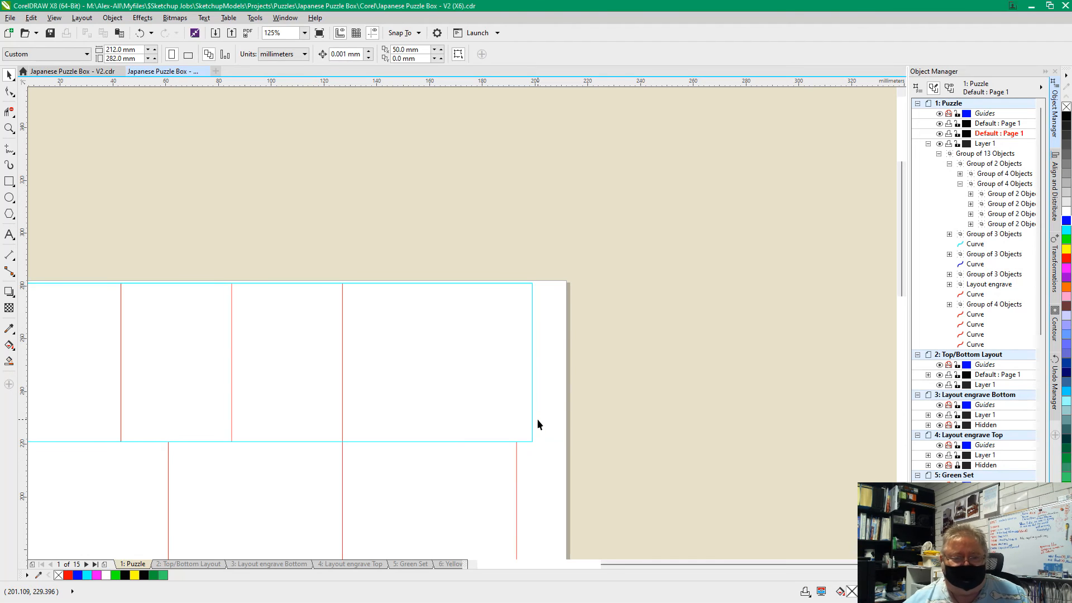
left_click(533, 328)
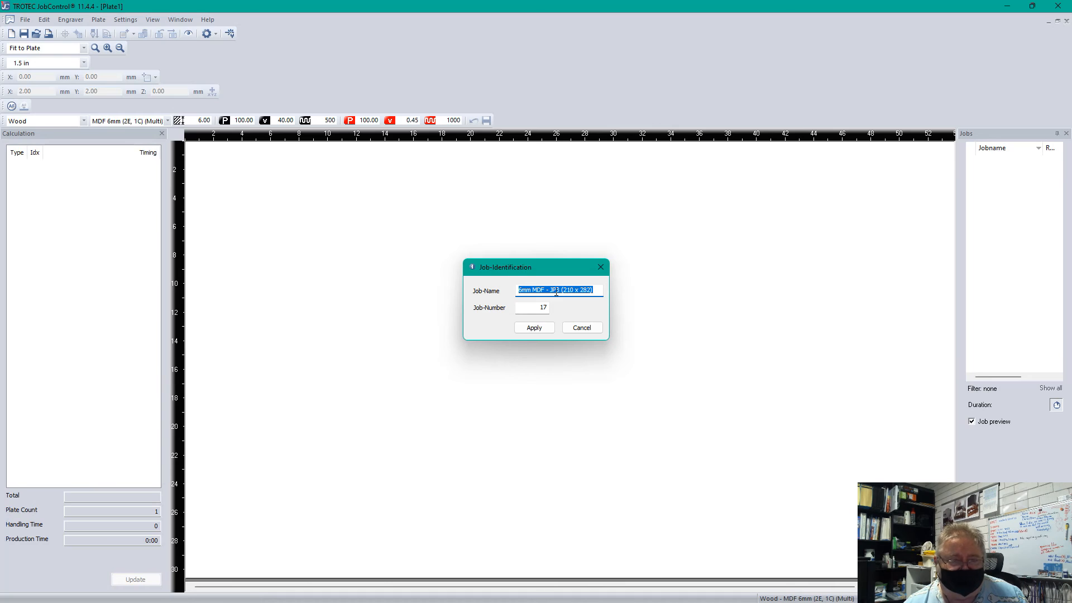
left_click(544, 328)
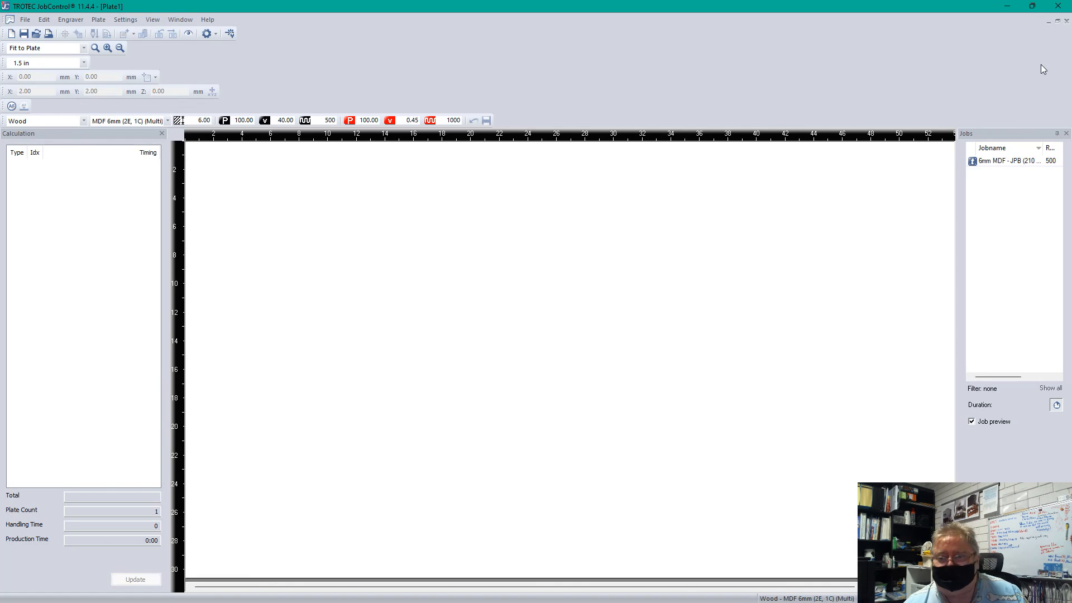
left_click_drag(1008, 162, 499, 492)
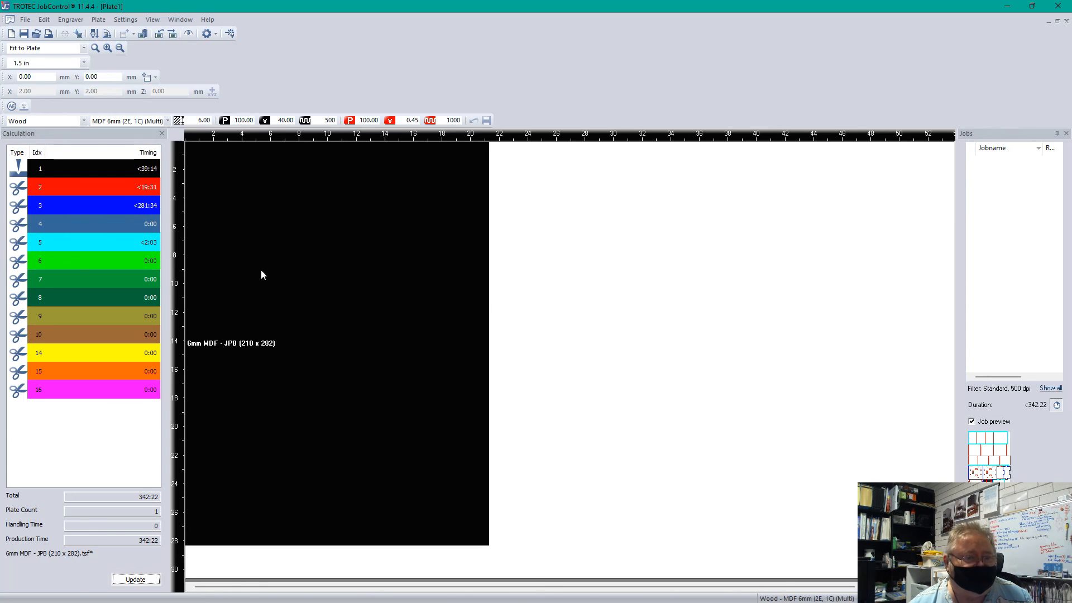
- Examine the per-colour process settings of Wood \ MDF 6mm (2E, 1C) (Multi) and the list of wood materials in the material database
left_click(125, 19)
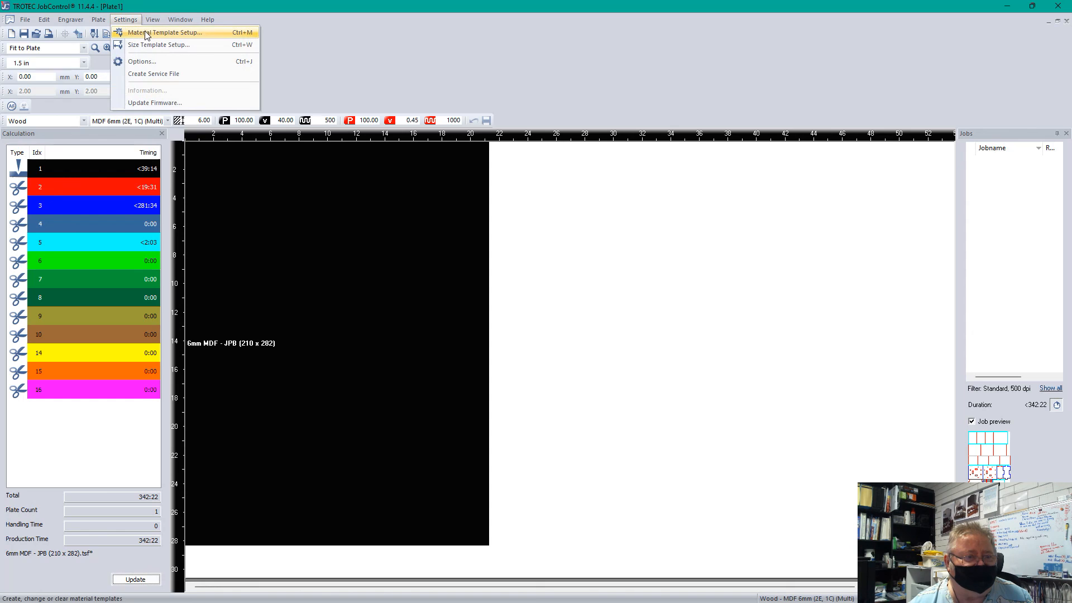
left_click(145, 33)
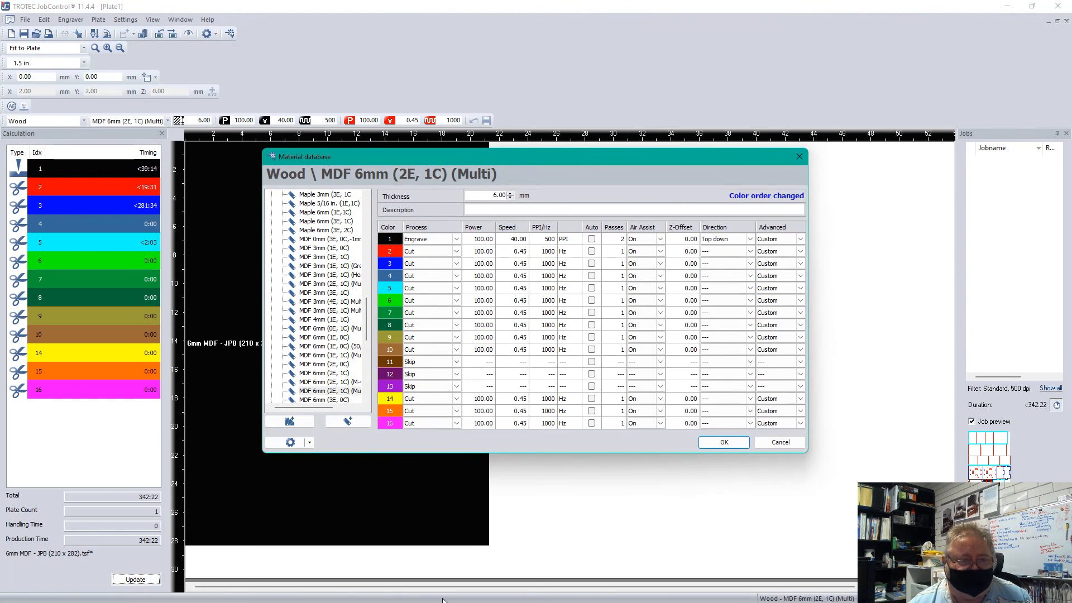
scroll(368, 326, "up", 7)
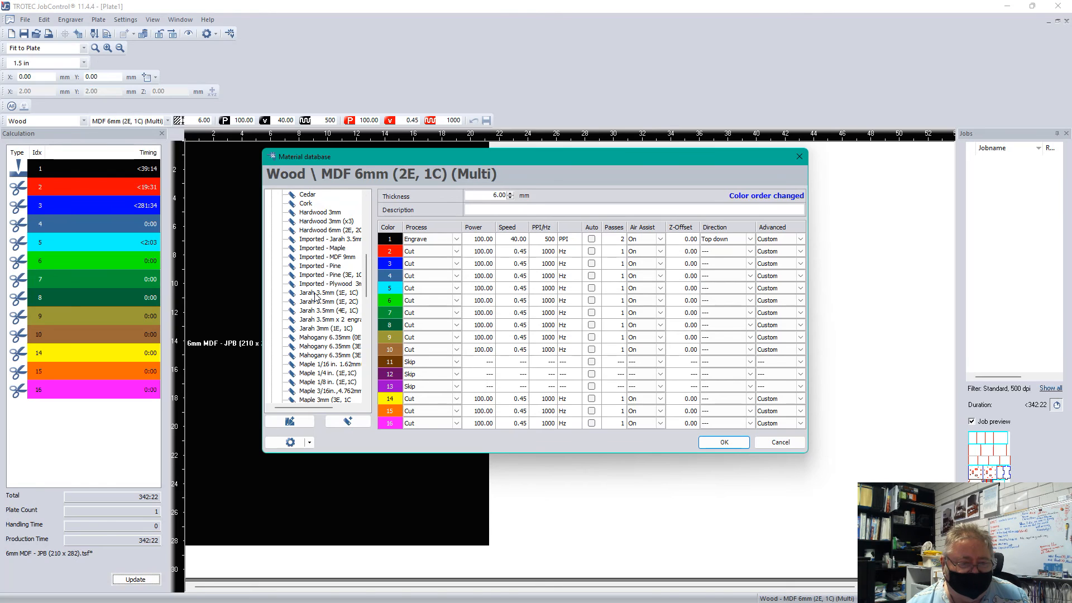
scroll(318, 311, "down", 6)
scroll(322, 307, "down", 9)
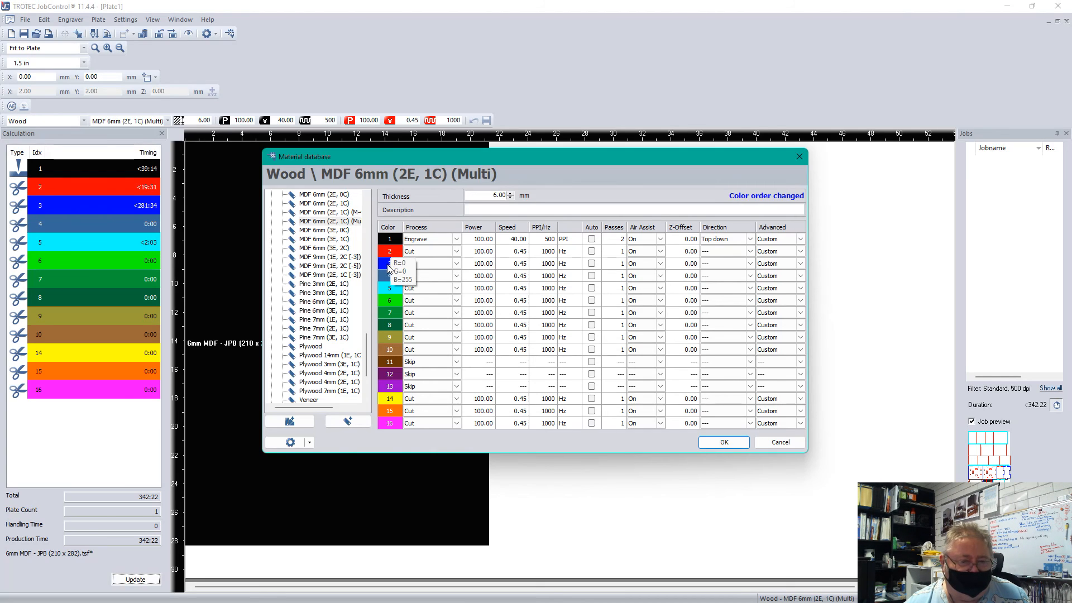
left_click(804, 160)
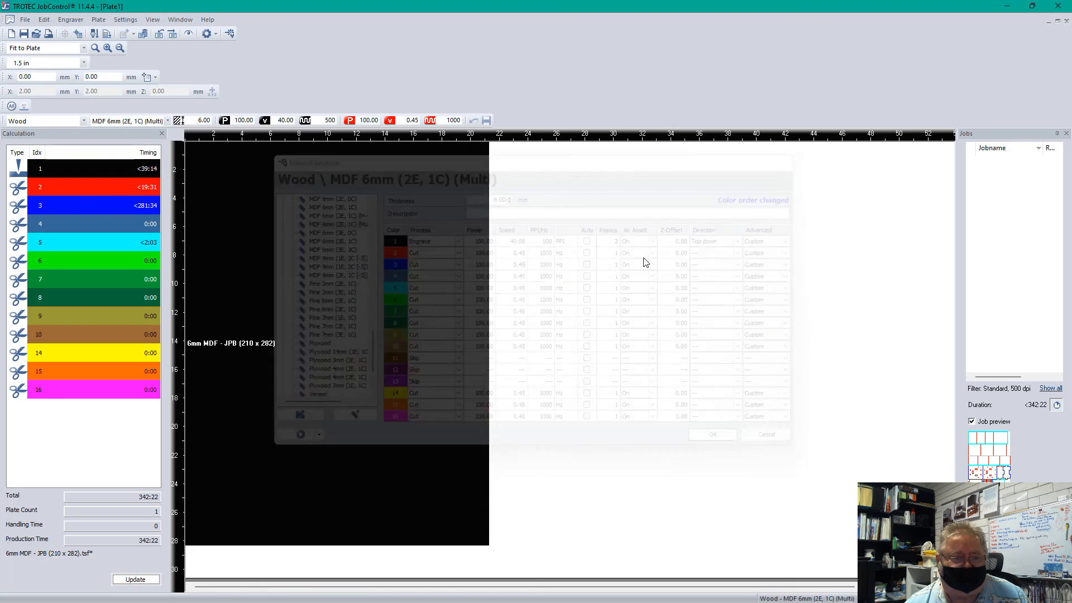
- Inspect the cut and engrave lines of the placed 6mm MDF - JPB (210 x 282) job in its full preview
double_click(417, 299)
scroll(402, 497, "down", 3)
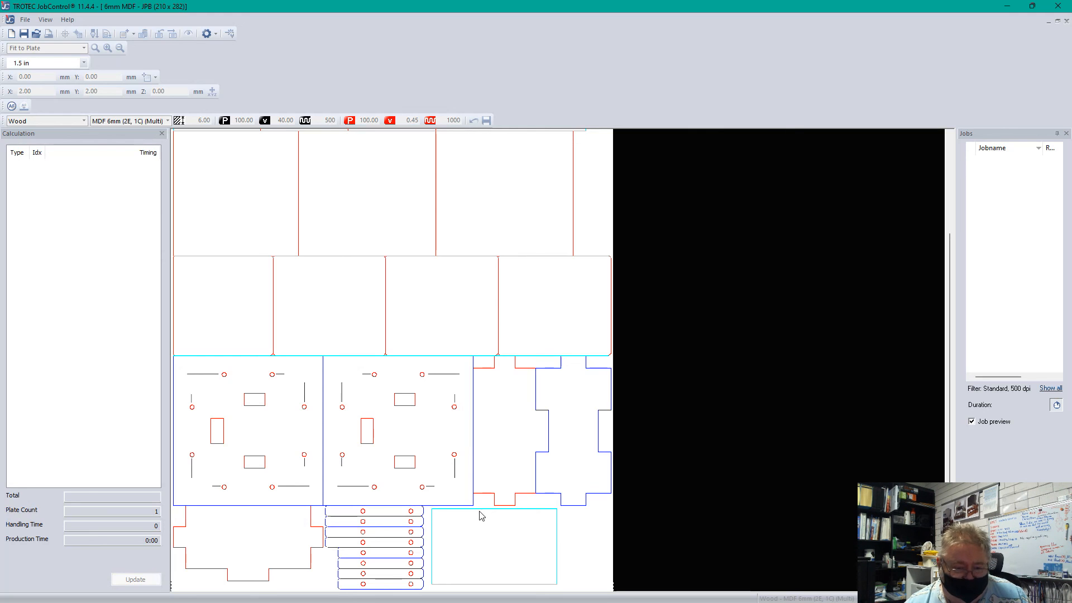
scroll(441, 484, "up", 5)
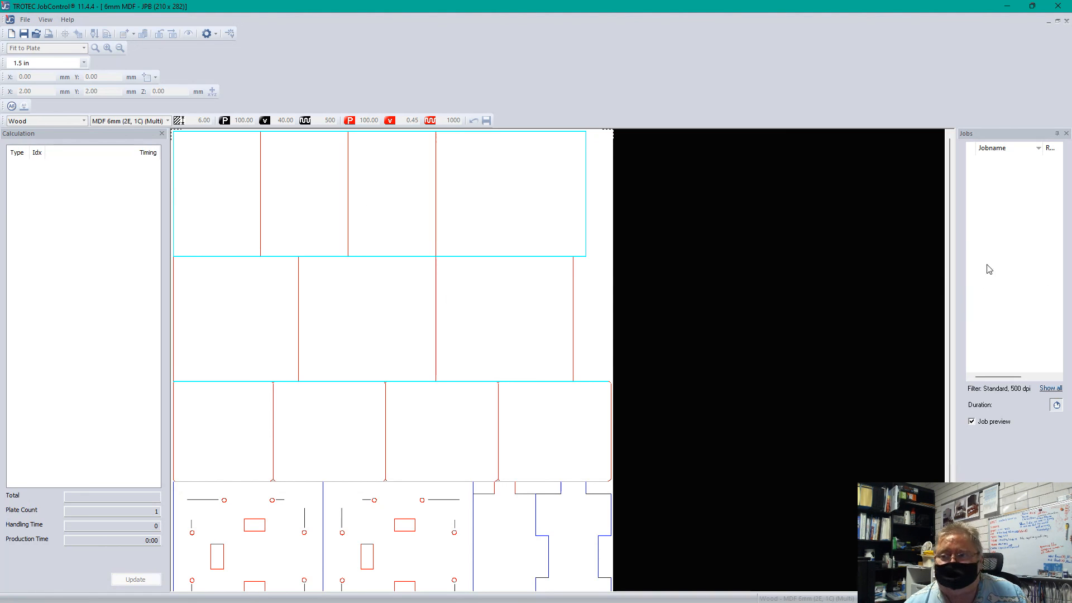
left_click(1067, 21)
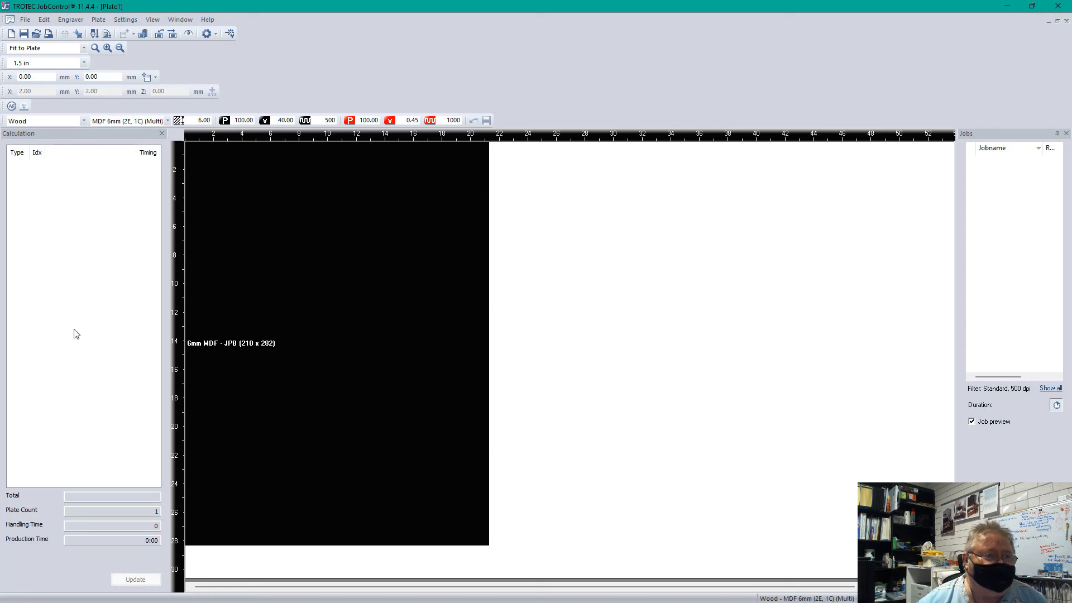
left_click(25, 19)
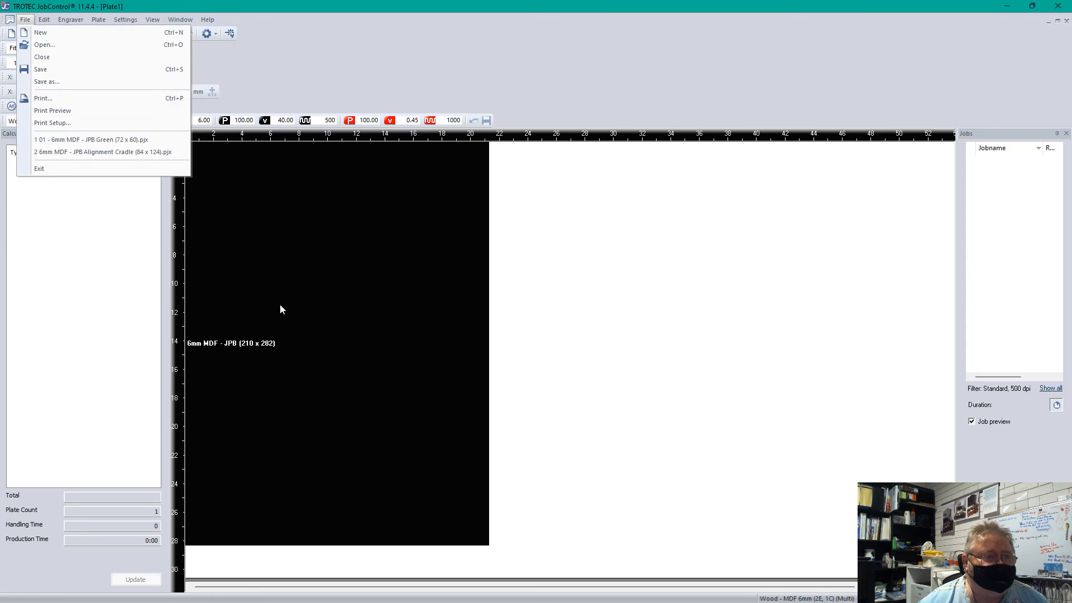
left_click(48, 82)
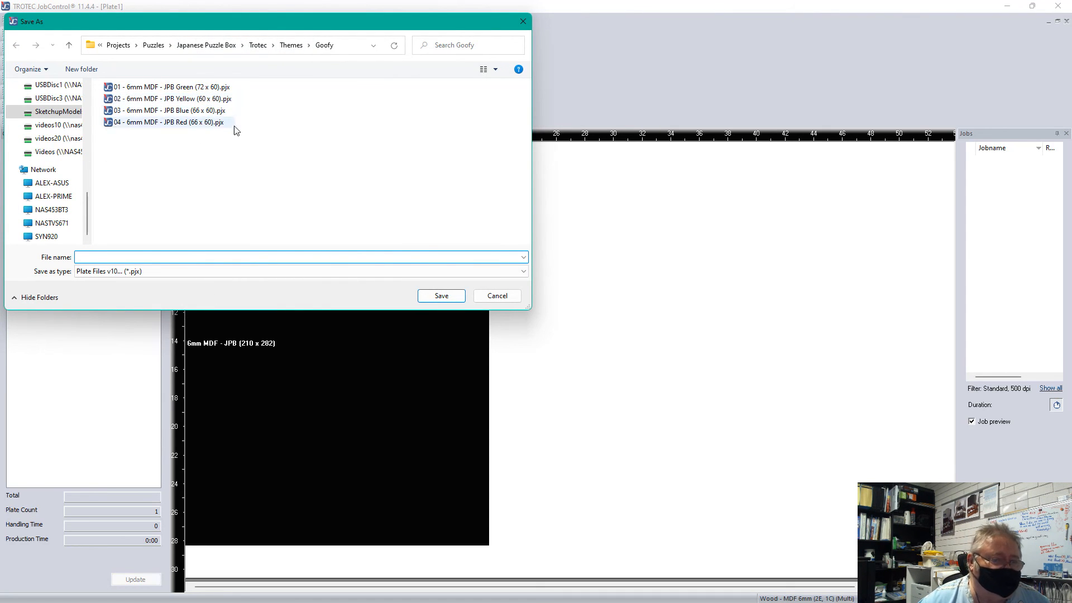
left_click(502, 296)
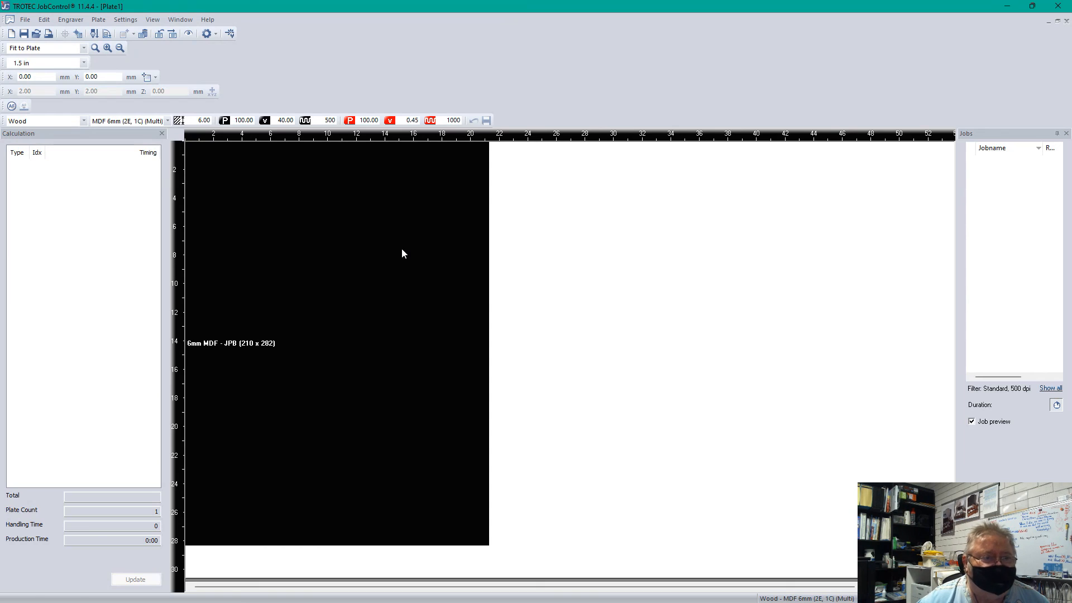
- Open the saved plate "01 - 6mm MDF - JPB Green (72 x 60).pjx" and view the artwork of its job
left_click(37, 34)
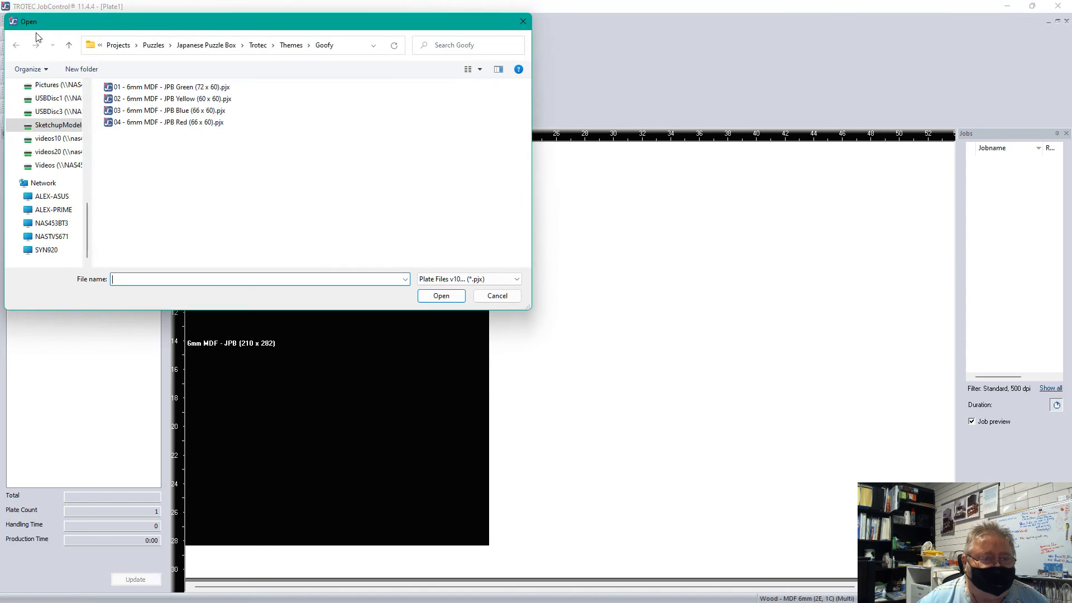
double_click(180, 88)
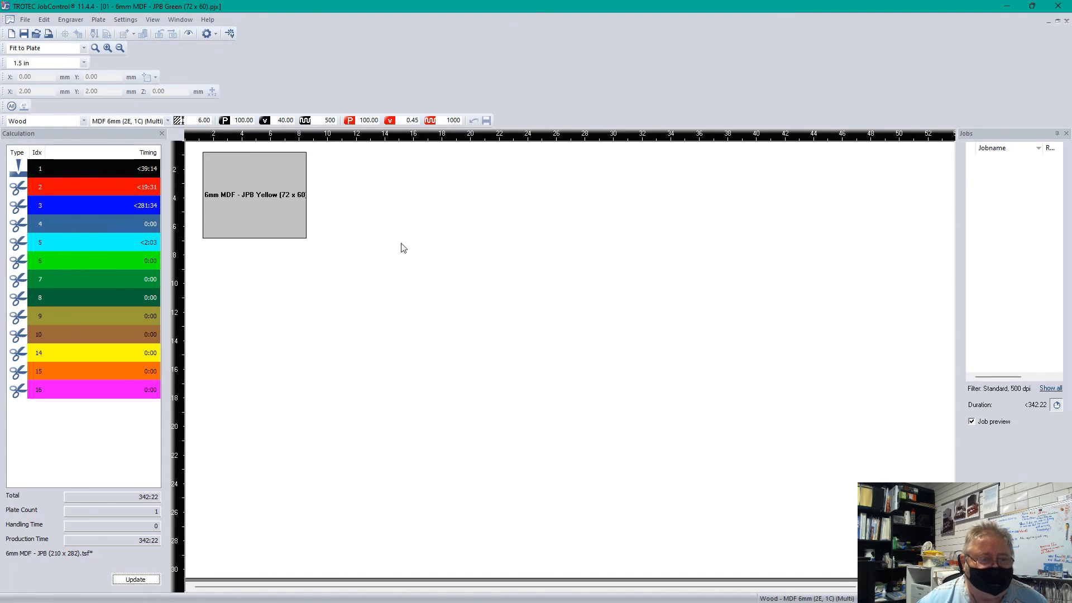
left_click(288, 180)
double_click(286, 177)
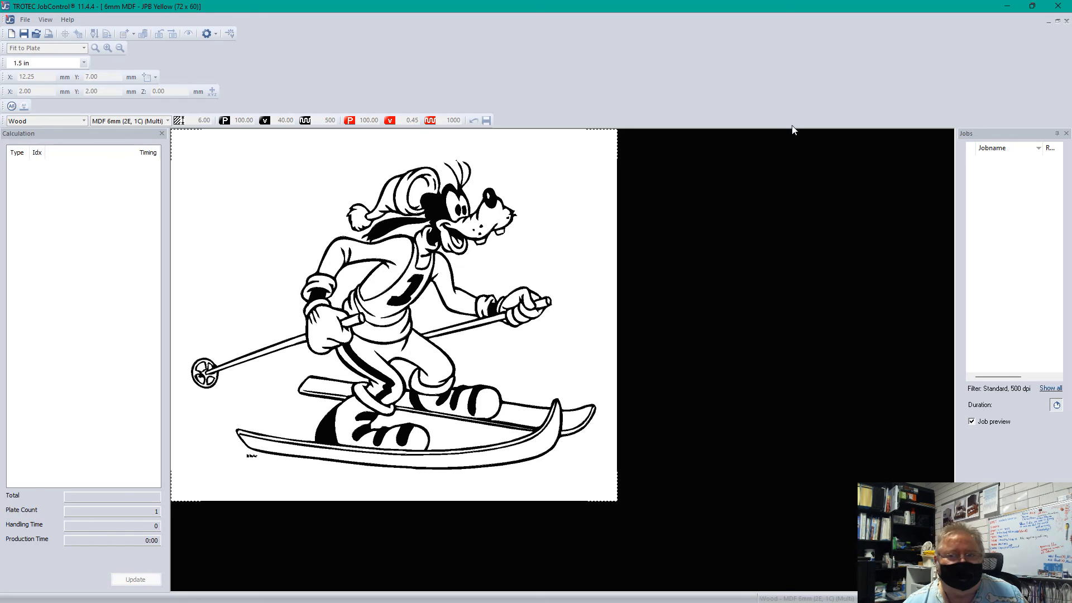
left_click(1066, 21)
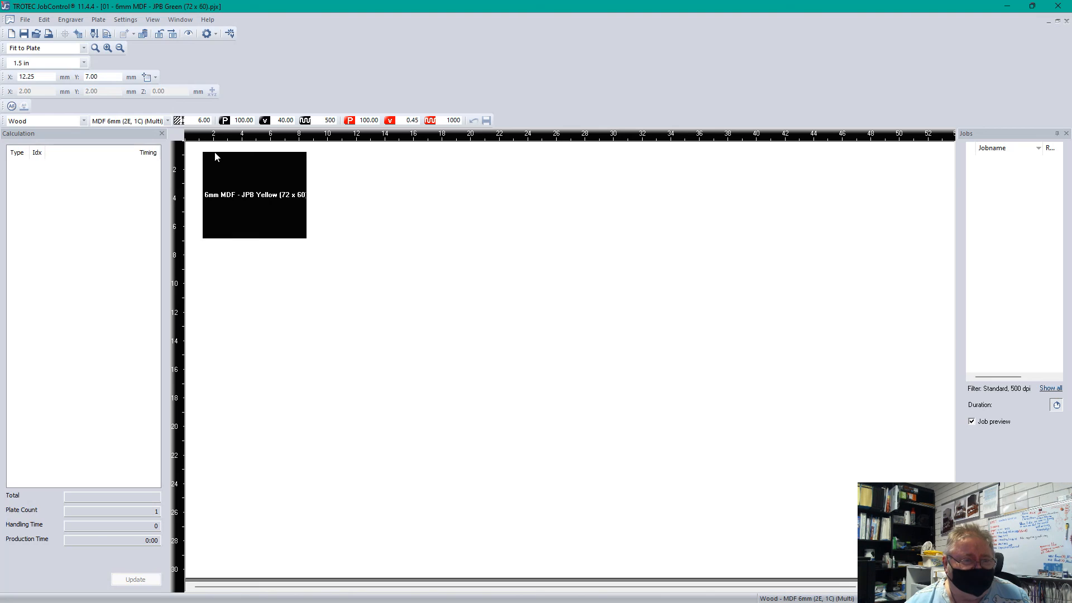
- Open the material thickness value for editing
double_click(204, 120)
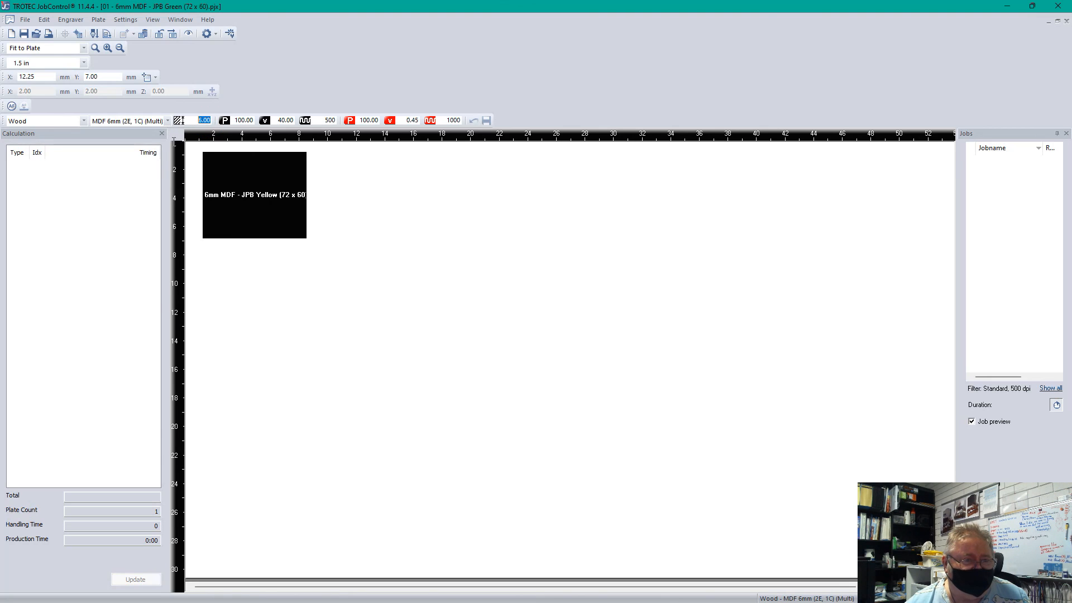